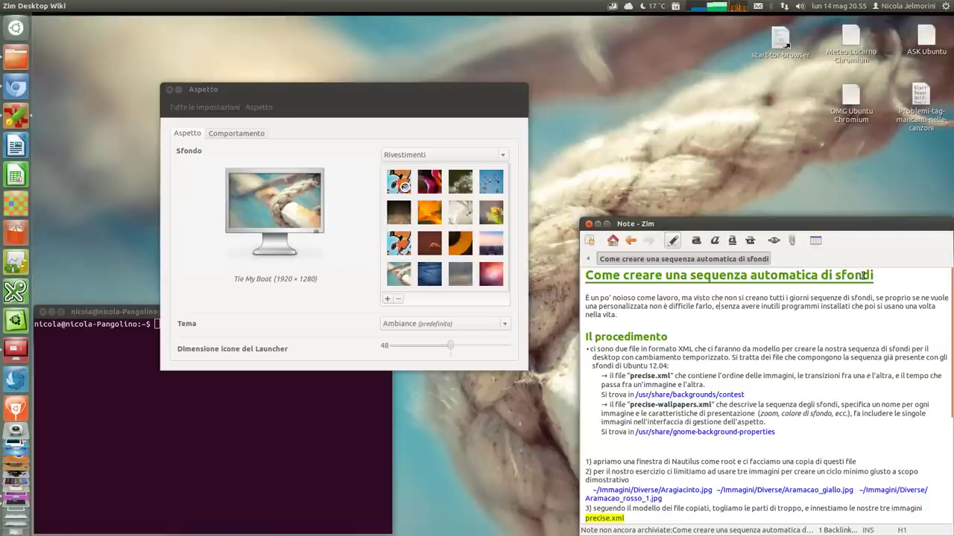
{"action": "left_click_drag", "start_coordinate": [881, 275], "coordinate": [588, 277]}
{"action": "left_click", "coordinate": [671, 296]}
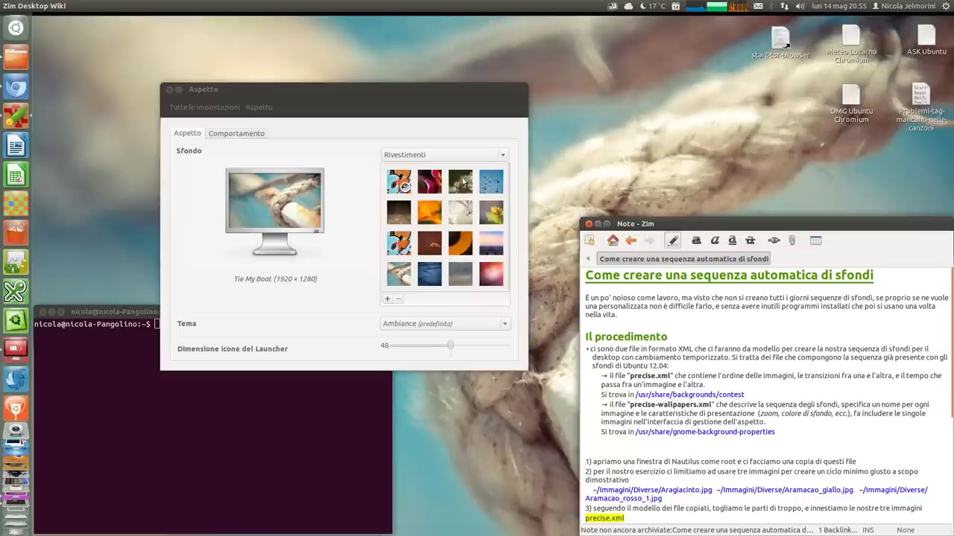
{"action": "left_click_drag", "start_coordinate": [288, 89], "coordinate": [300, 68]}
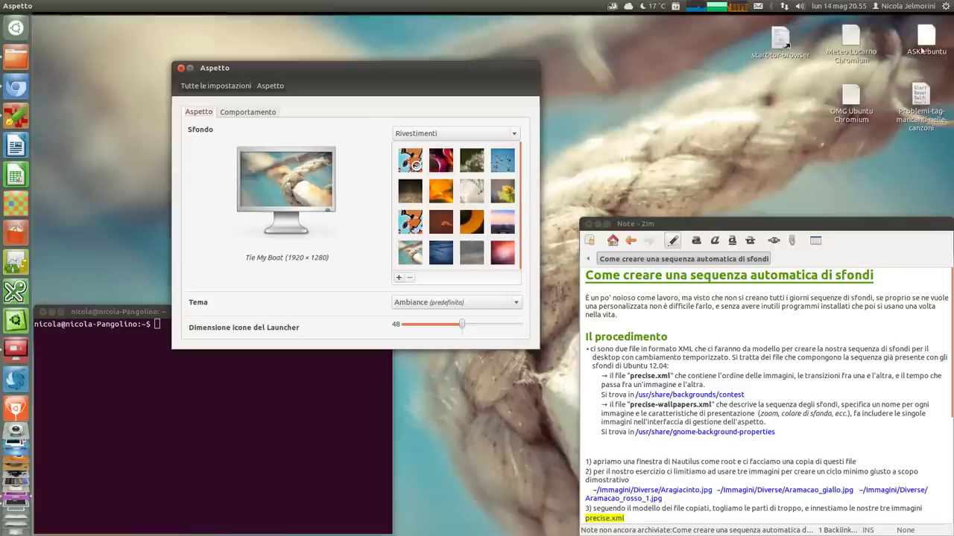
Step: Go to the overview of all system settings and reopen the Aspetto settings from there
{"action": "left_click", "coordinate": [945, 8]}
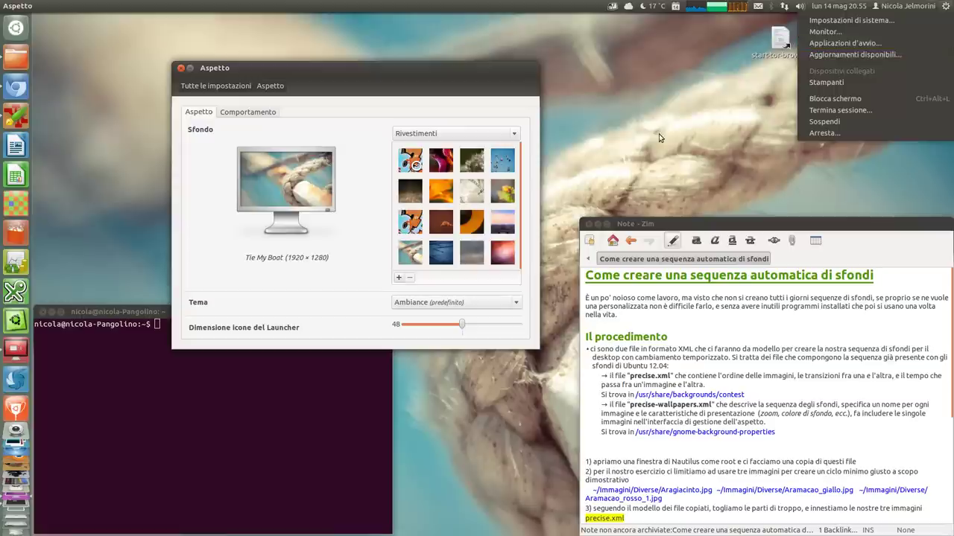
{"action": "left_click", "coordinate": [195, 65]}
{"action": "left_click", "coordinate": [220, 85]}
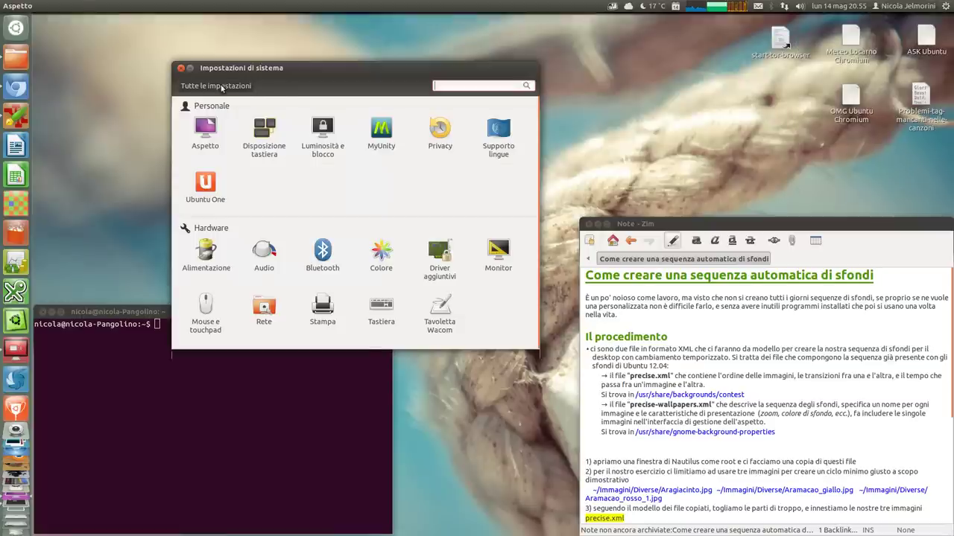
{"action": "left_click", "coordinate": [207, 128]}
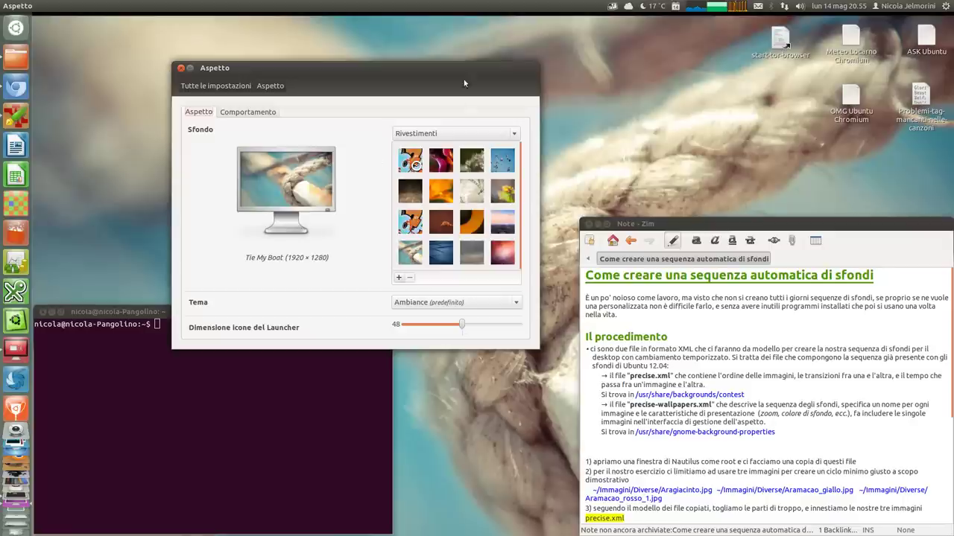
{"action": "left_click_drag", "start_coordinate": [465, 70], "coordinate": [374, 74]}
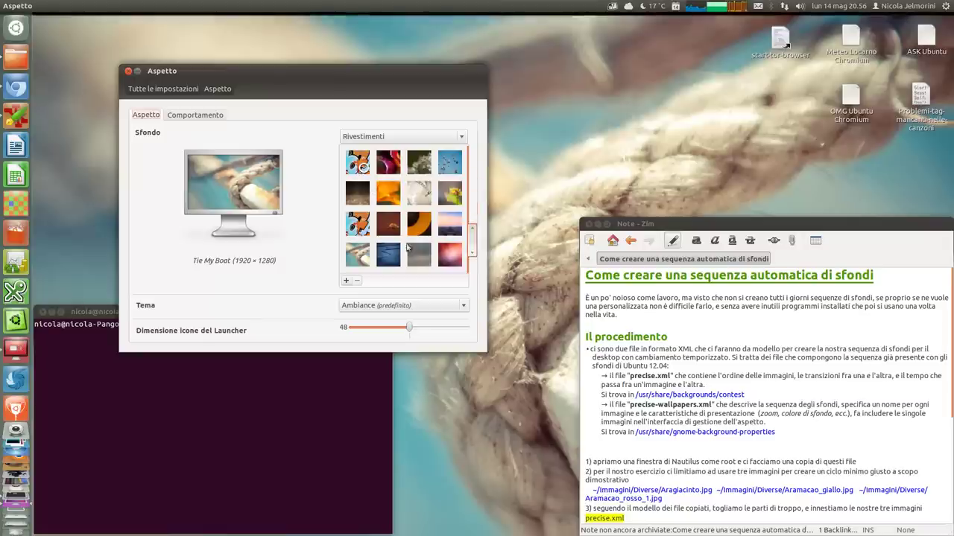
Step: Set the desktop background to the Ubuntu 12.04 Community Wallpapers slideshow and reposition the Aspetto window
{"action": "left_click", "coordinate": [358, 162]}
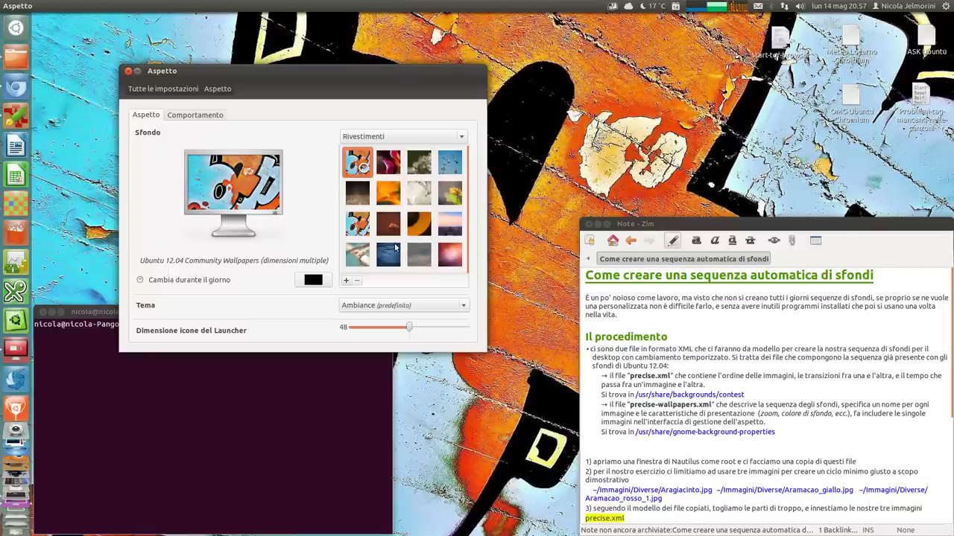
{"action": "left_click_drag", "start_coordinate": [333, 72], "coordinate": [257, 76]}
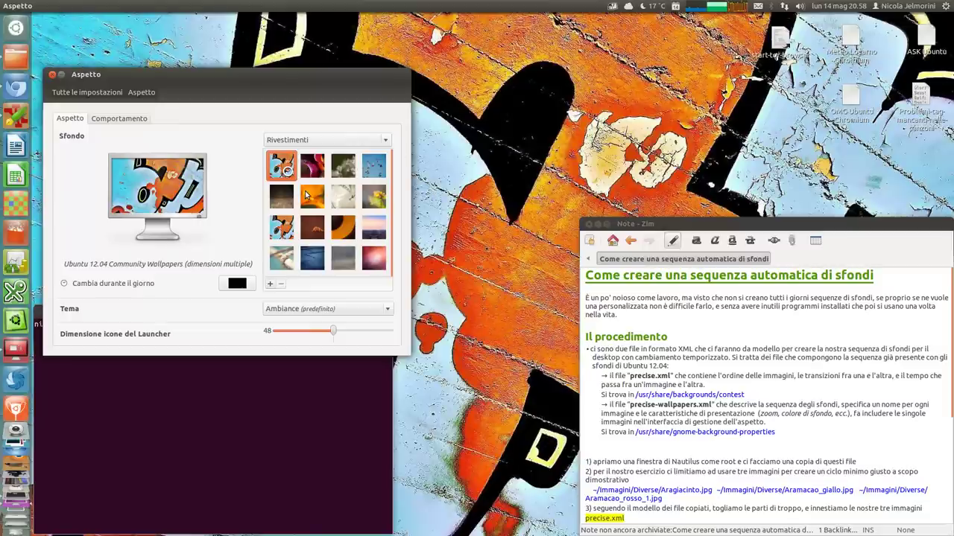
{"action": "left_click_drag", "start_coordinate": [341, 77], "coordinate": [444, 70]}
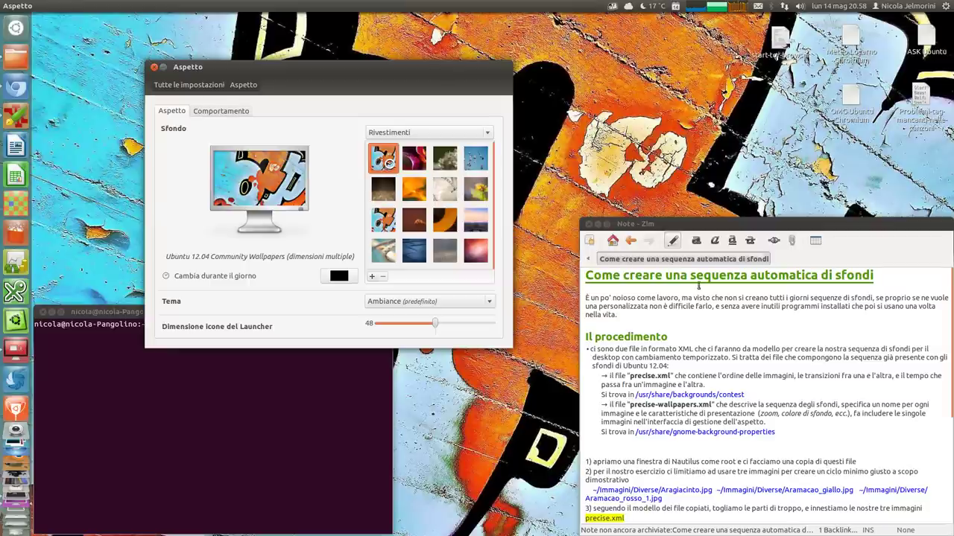
Step: Read the introductory paragraph of the note on creating an automatic wallpaper sequence
{"action": "left_click_drag", "start_coordinate": [747, 307], "coordinate": [860, 305]}
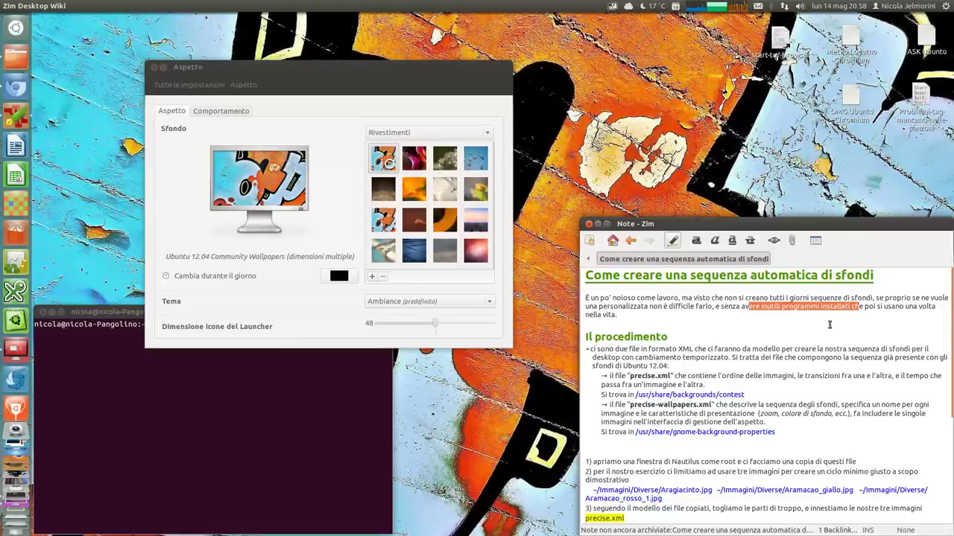
{"action": "left_click", "coordinate": [878, 298]}
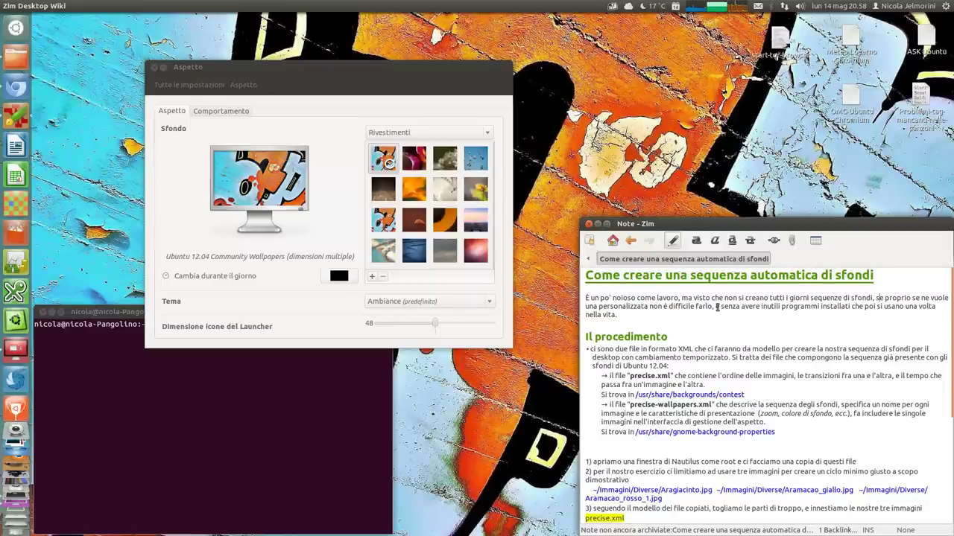
{"action": "triple_click", "coordinate": [608, 312]}
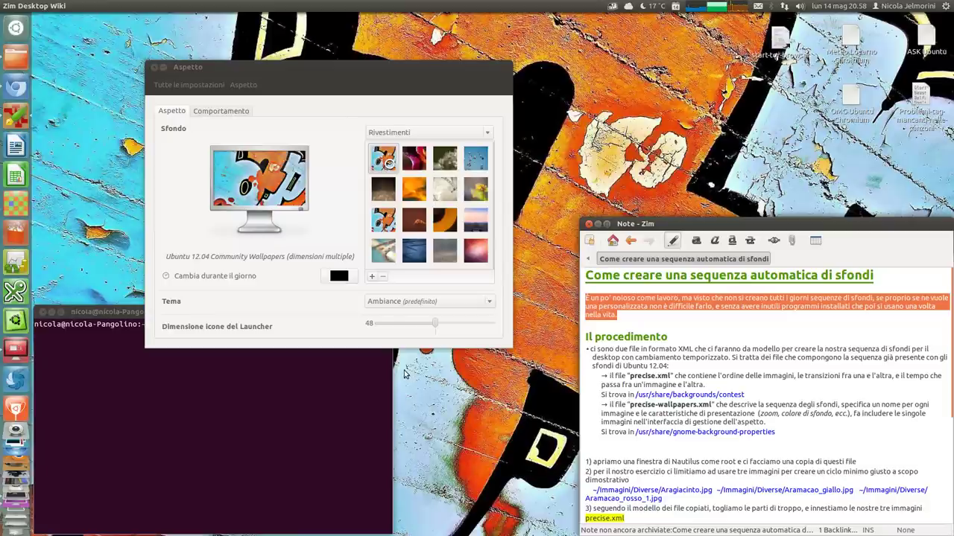
{"action": "left_click_drag", "start_coordinate": [681, 299], "coordinate": [586, 296]}
{"action": "left_click", "coordinate": [625, 317]}
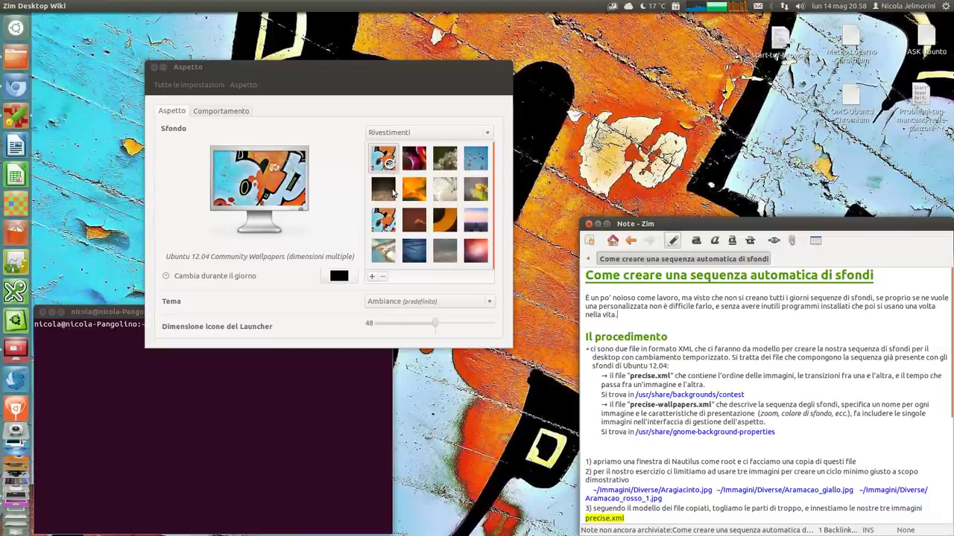
Step: Return to the overview of all system settings and move its window above the Zim note
{"action": "left_click", "coordinate": [174, 88]}
{"action": "left_click_drag", "start_coordinate": [246, 66], "coordinate": [722, 26]}
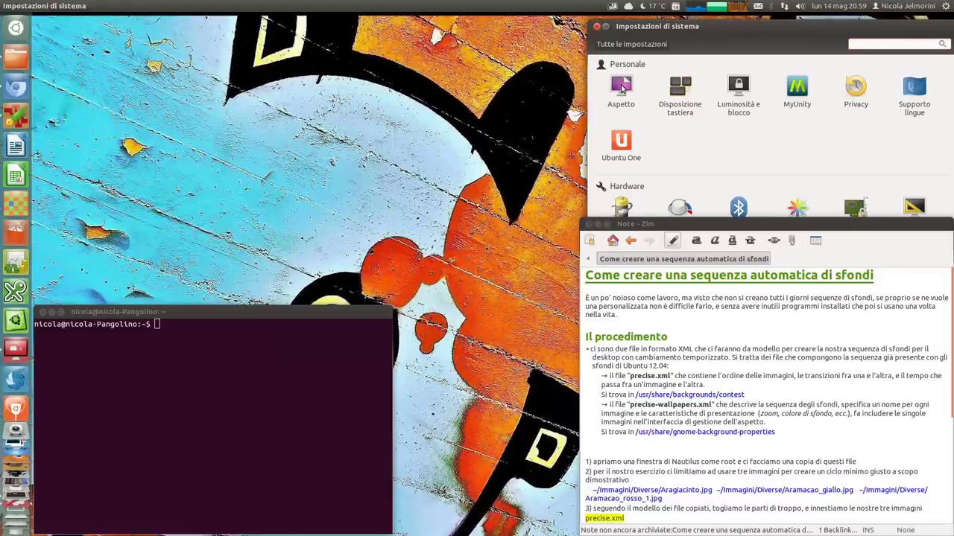
Step: Examine the note's "Il procedimento" section for the roles of precise.xml and precise-wallpapers.xml
{"action": "left_click", "coordinate": [705, 321]}
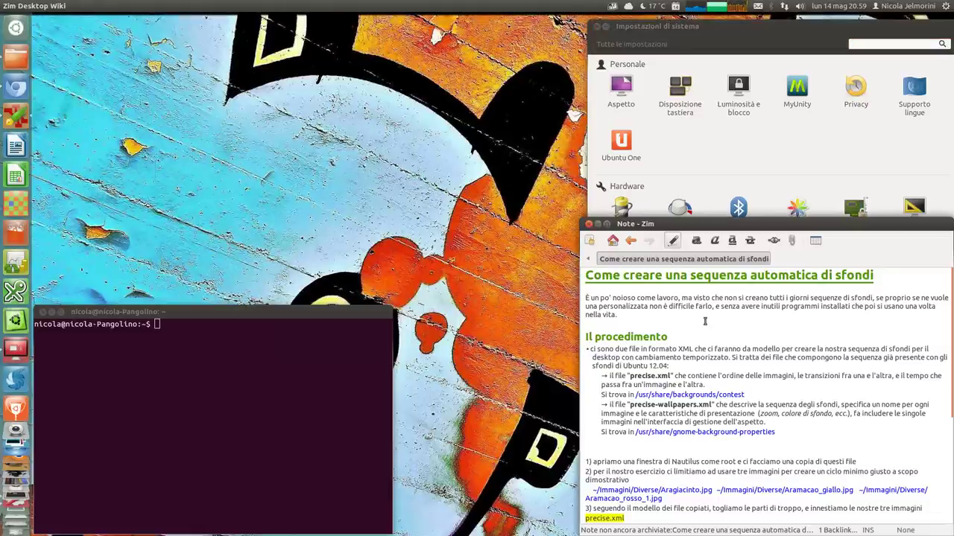
{"action": "scroll", "coordinate": [704, 321], "scroll_direction": "down", "scroll_amount": 1}
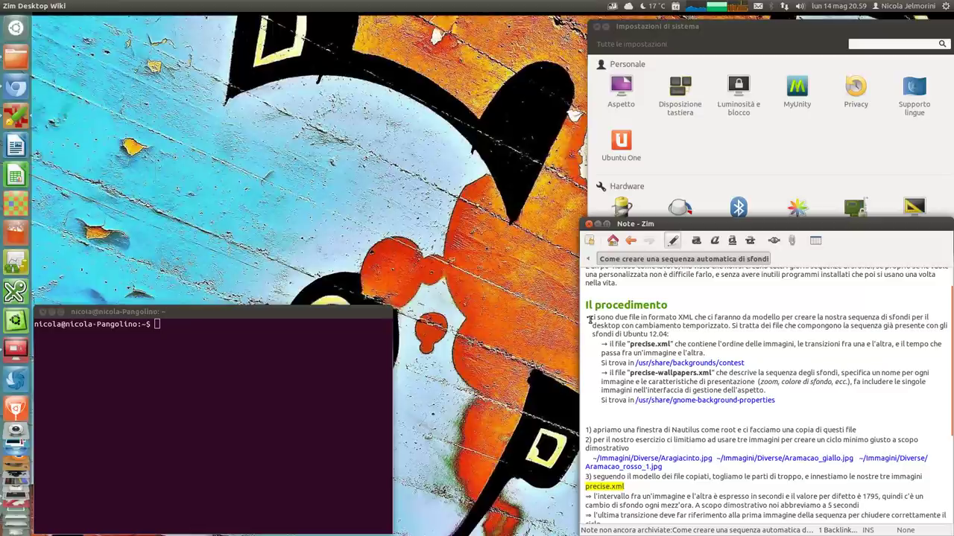
{"action": "left_click_drag", "start_coordinate": [593, 318], "coordinate": [743, 318]}
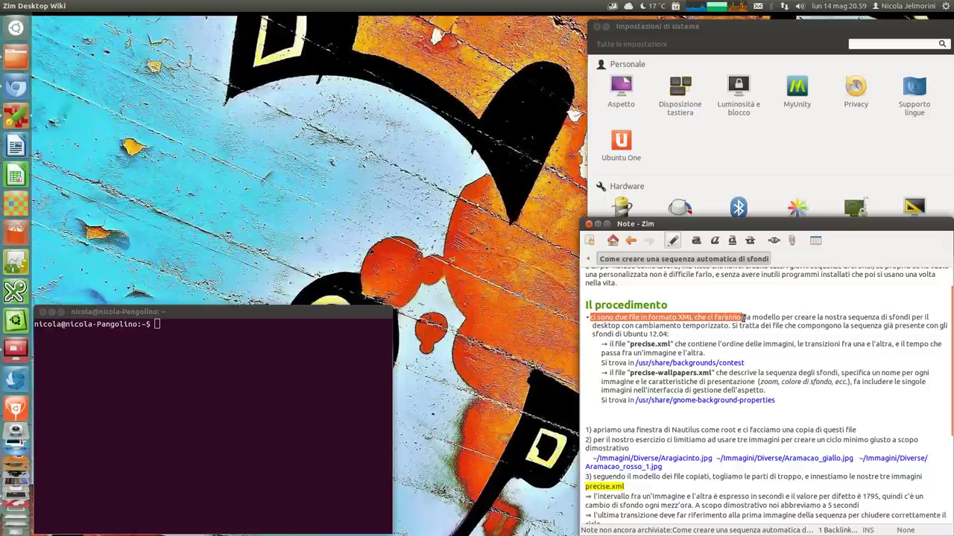
{"action": "left_click", "coordinate": [678, 317]}
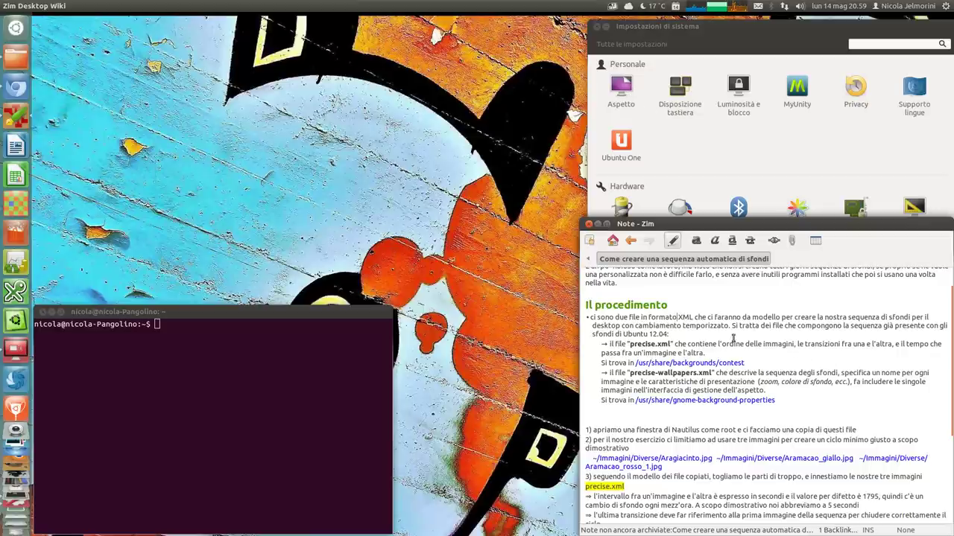
{"action": "triple_click", "coordinate": [678, 334]}
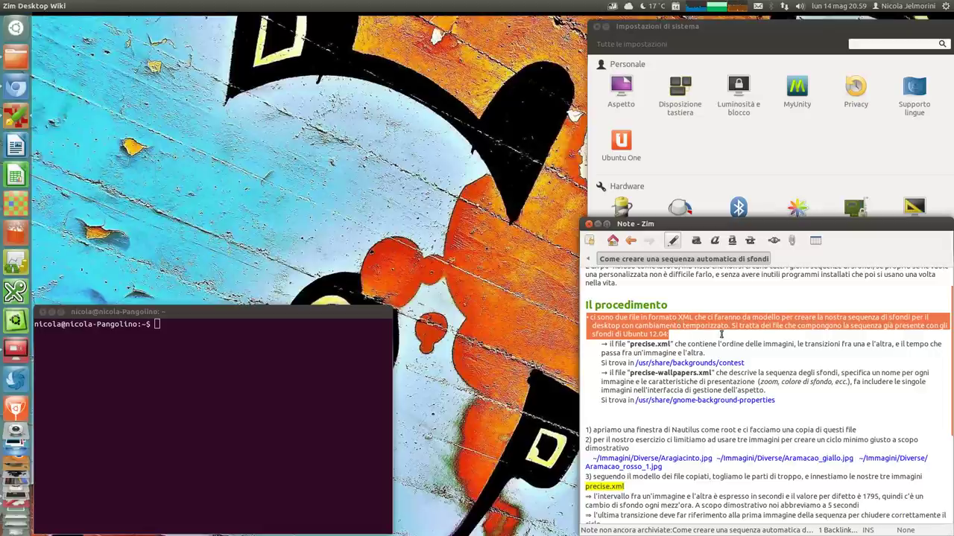
{"action": "left_click", "coordinate": [701, 345]}
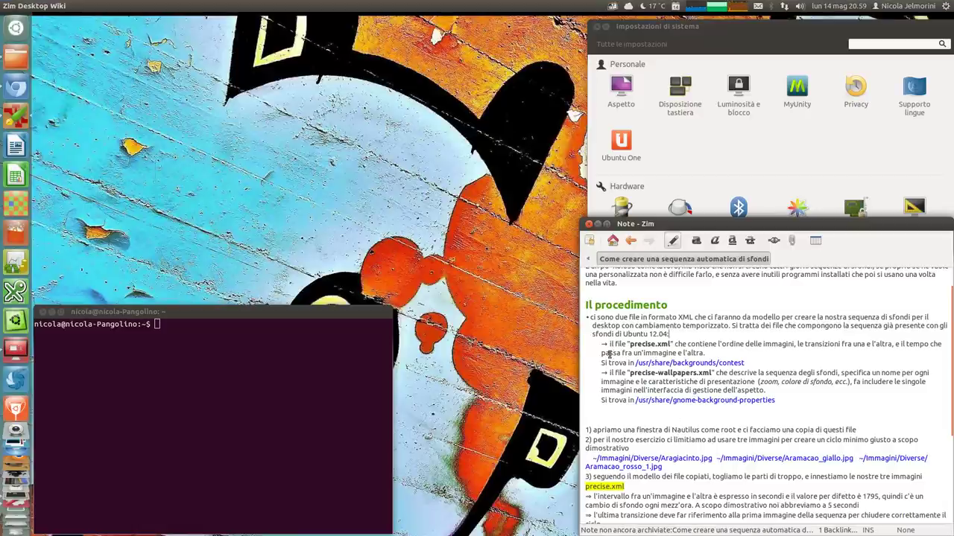
{"action": "left_click_drag", "start_coordinate": [626, 343], "coordinate": [675, 344]}
{"action": "left_click_drag", "start_coordinate": [627, 373], "coordinate": [713, 372]}
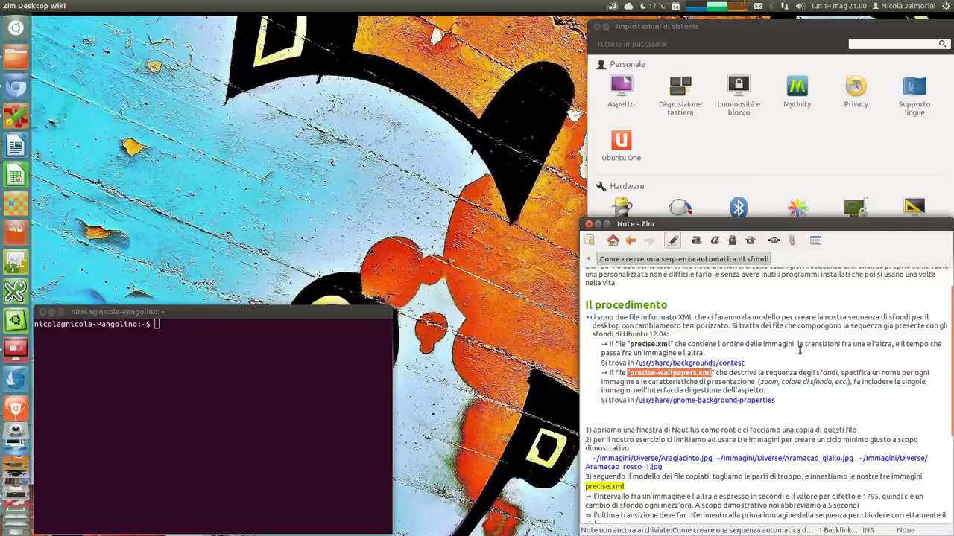
{"action": "left_click", "coordinate": [771, 354]}
Step: Locate precise.xml and precise-wallpapers.xml through the folder links in the note, then close both folder windows
{"action": "left_click", "coordinate": [703, 362]}
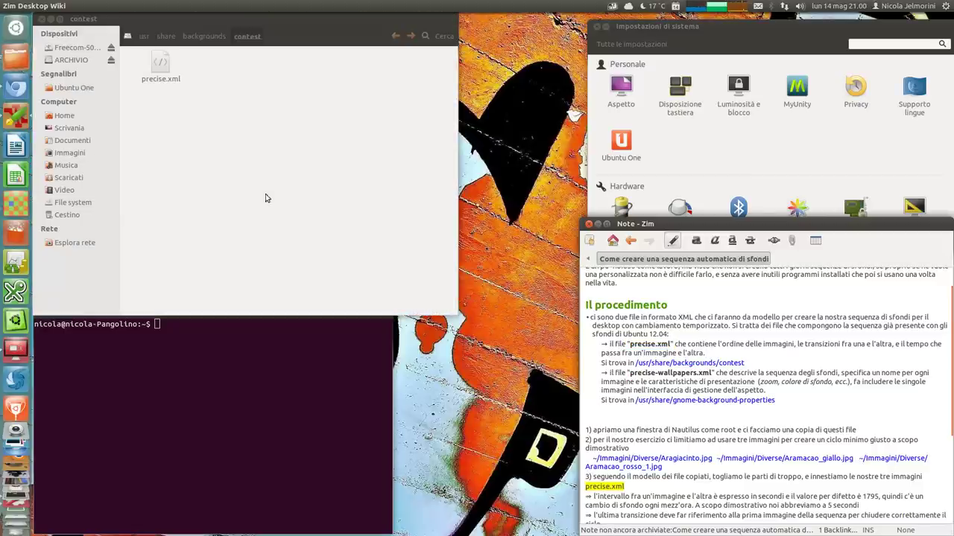
{"action": "left_click", "coordinate": [163, 70]}
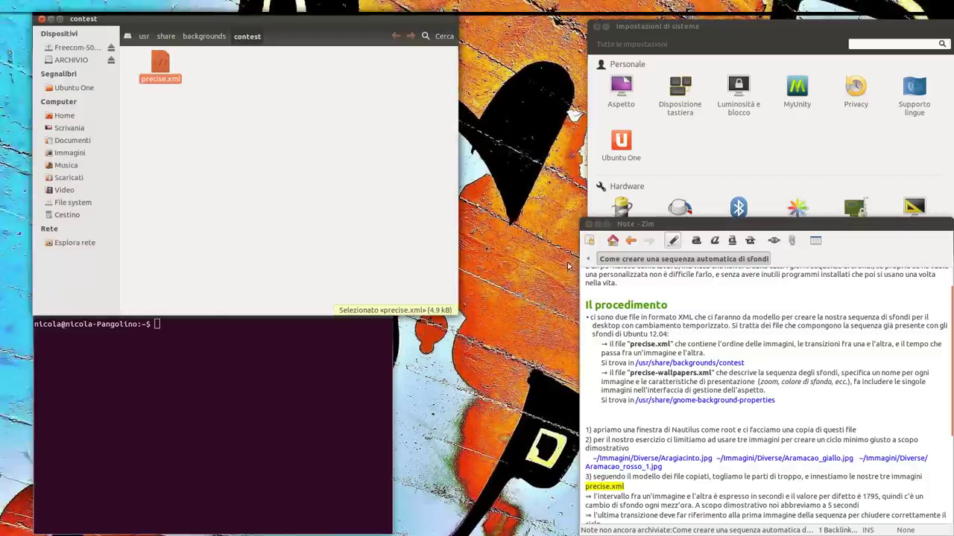
{"action": "left_click", "coordinate": [722, 400]}
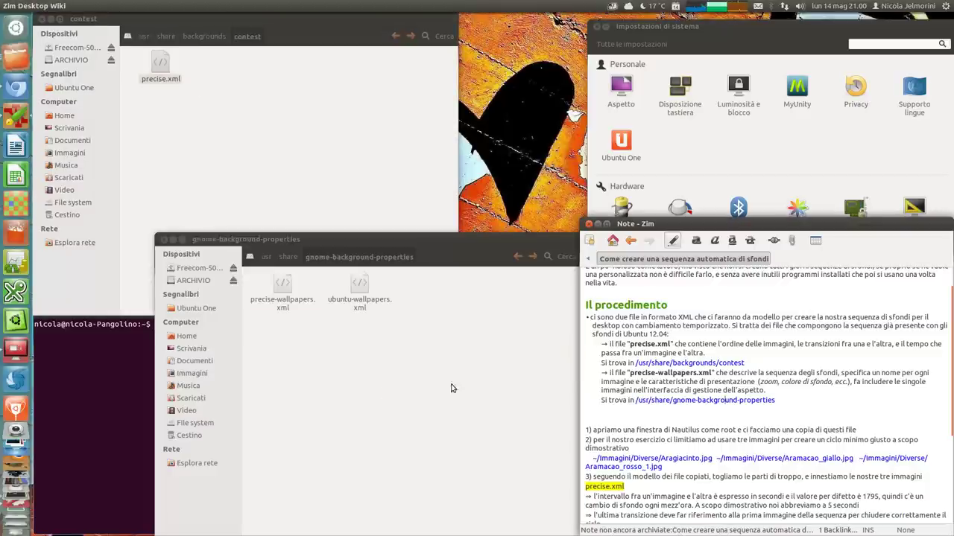
{"action": "left_click", "coordinate": [280, 289]}
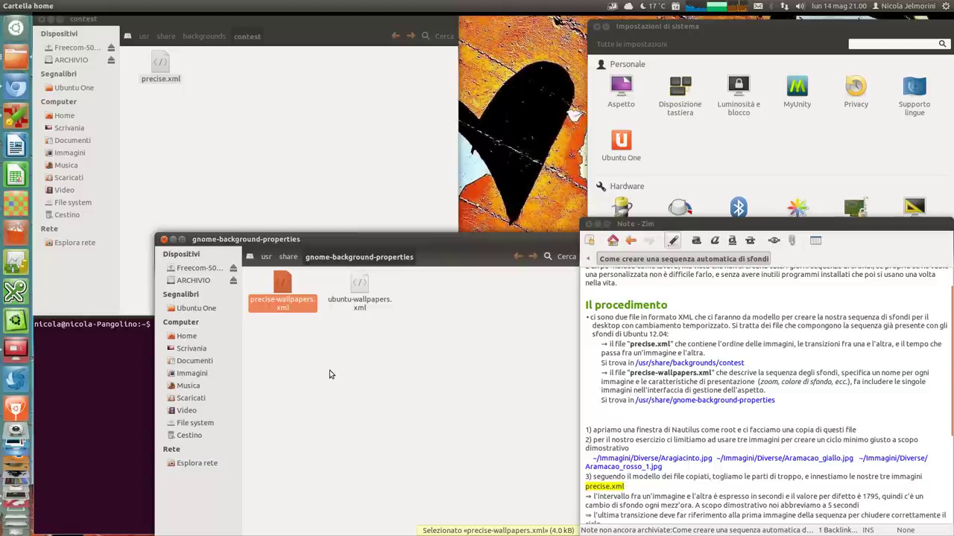
{"action": "left_click", "coordinate": [408, 374]}
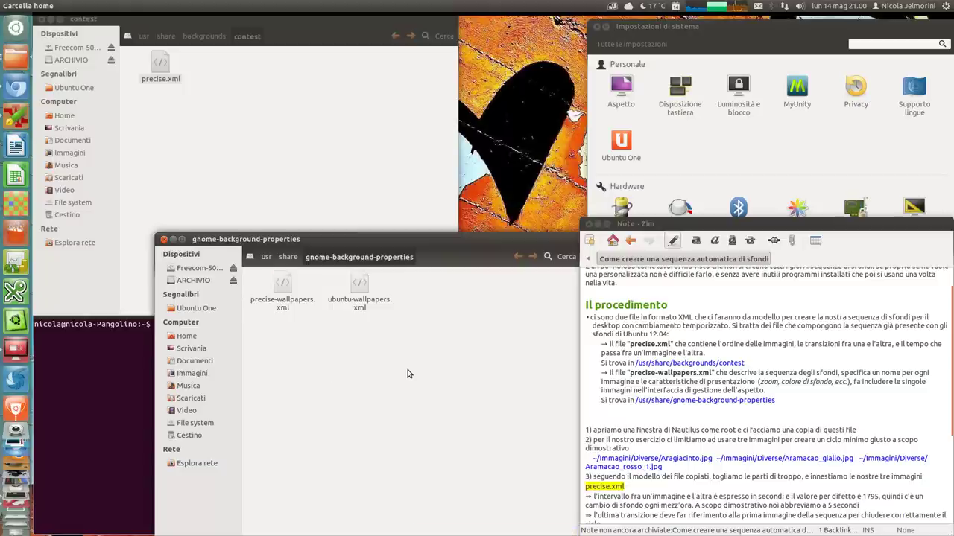
{"action": "left_click", "coordinate": [283, 285]}
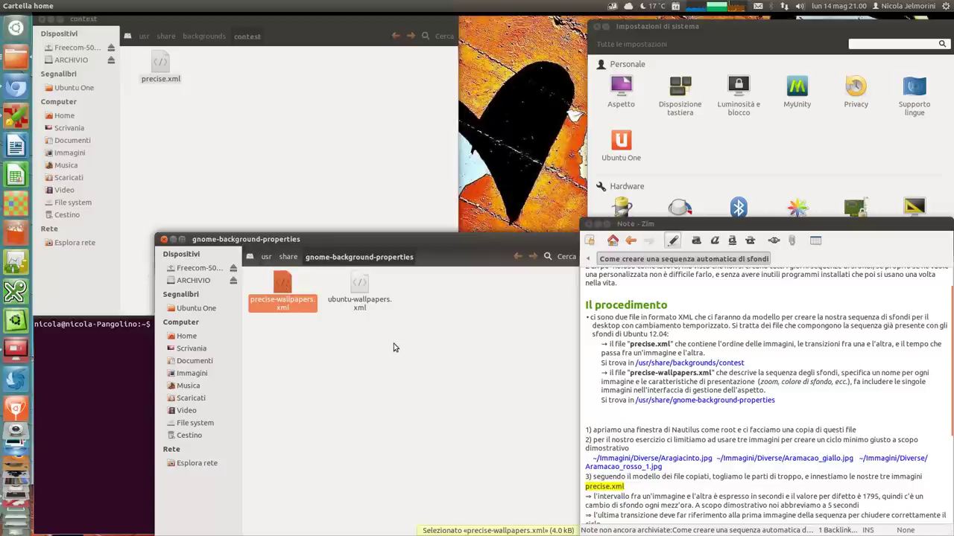
{"action": "left_click", "coordinate": [163, 239]}
{"action": "left_click", "coordinate": [41, 19]}
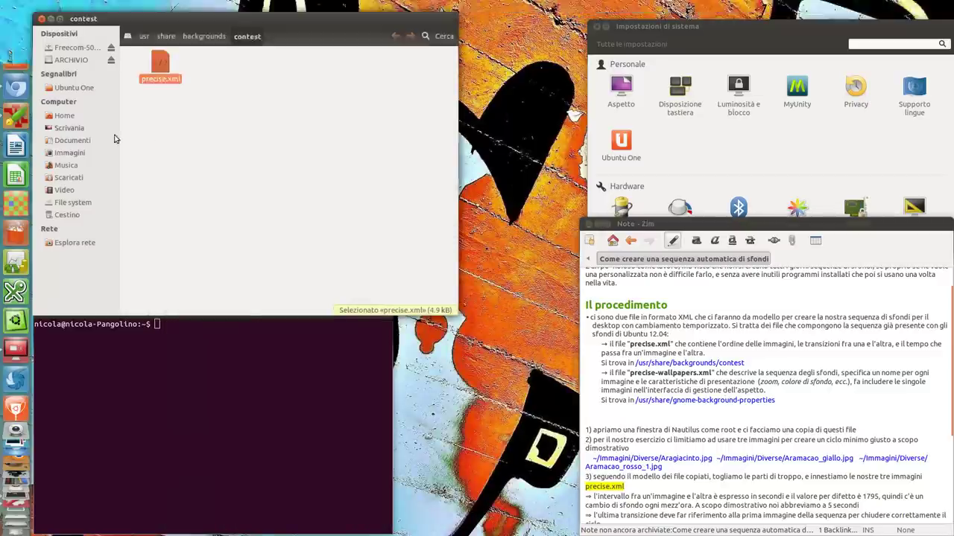
Step: Launch the file manager as root from the terminal with "sudo nautilus" and enter the account password
{"action": "left_click", "coordinate": [217, 323]}
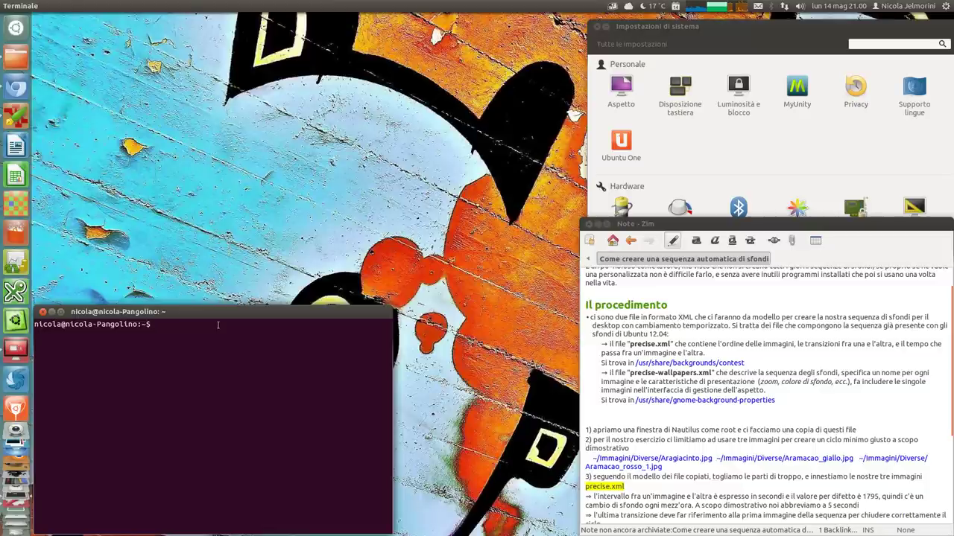
{"action": "type", "text": "sudo"}
{"action": "type", "text": "nautilus"}
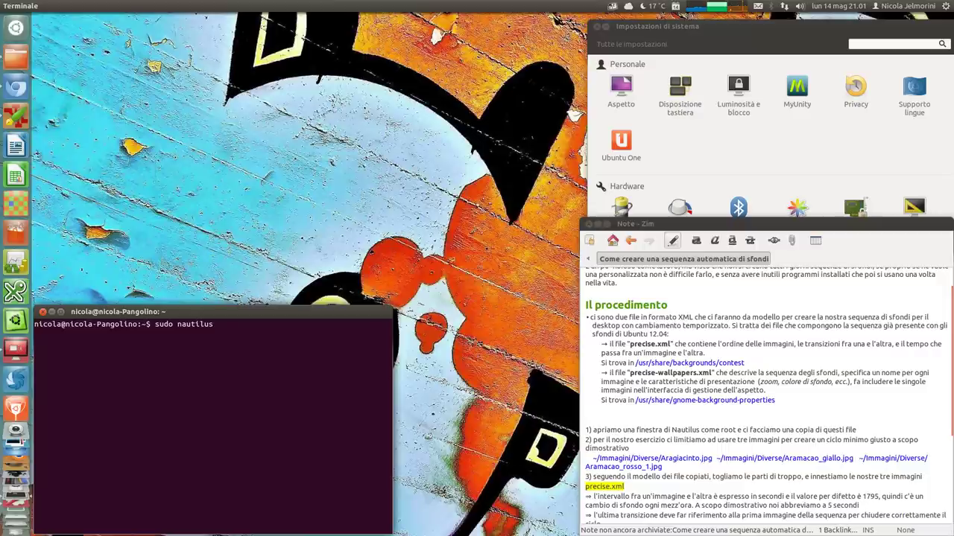
{"action": "key", "text": "Return"}
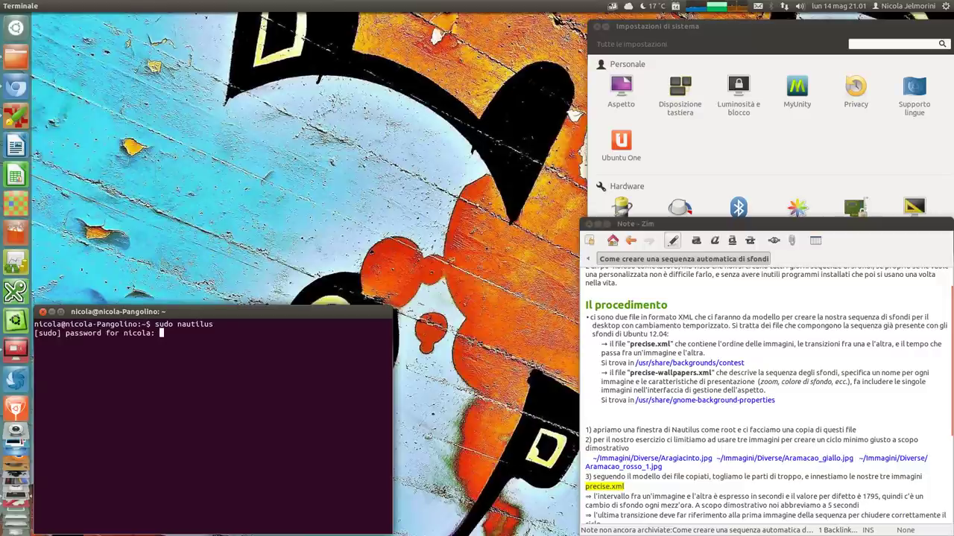
{"action": "key", "text": "Return"}
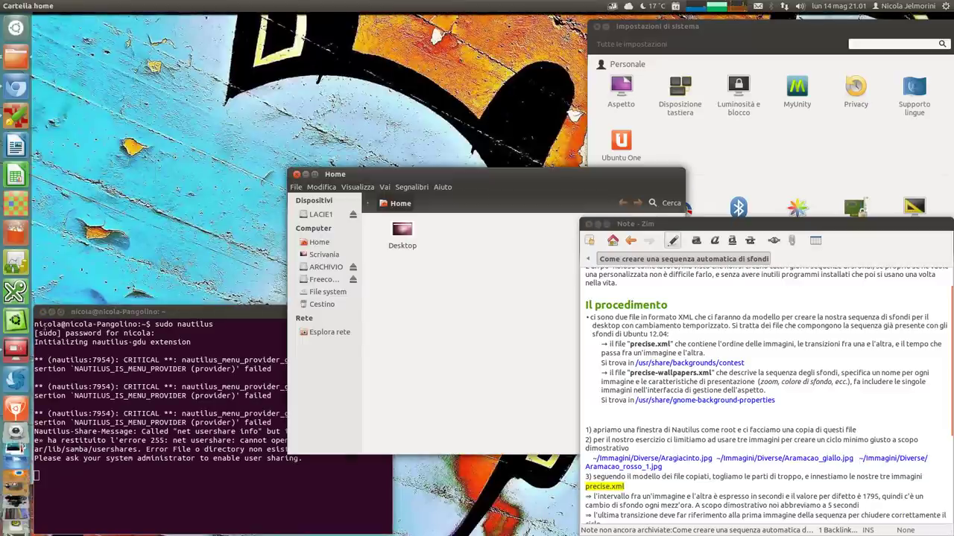
Step: Minimize the terminal and move the root file manager window to the free desktop area beside the note
{"action": "left_click", "coordinate": [53, 313]}
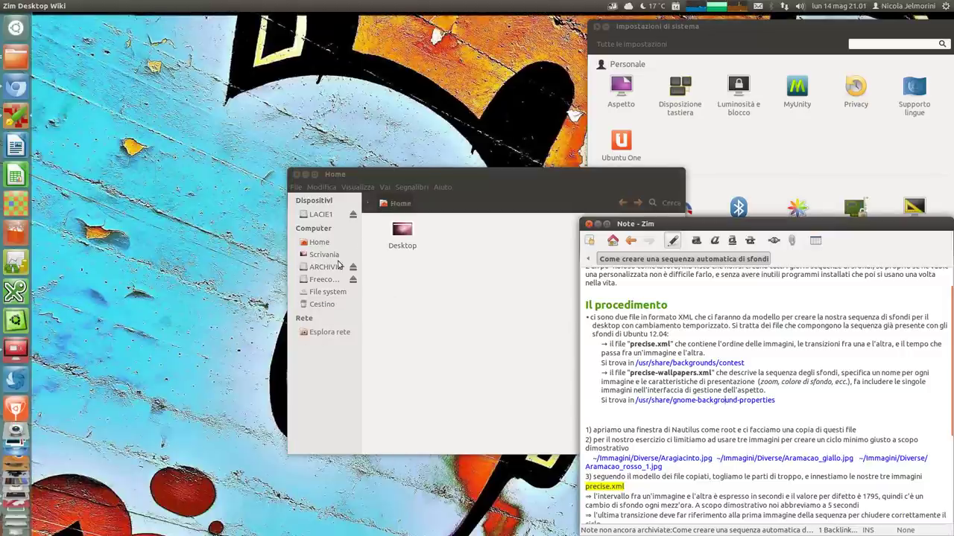
{"action": "left_click_drag", "start_coordinate": [427, 174], "coordinate": [221, 76]}
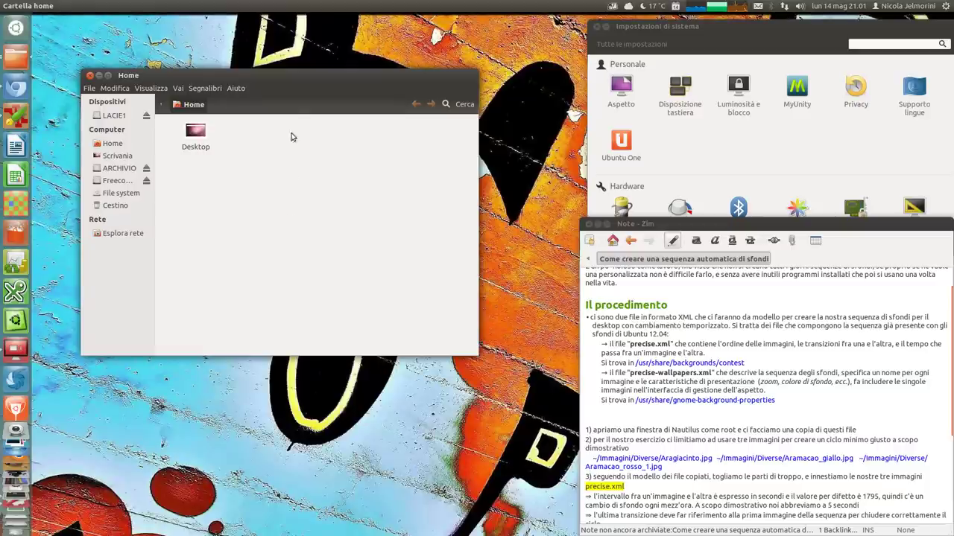
{"action": "left_click_drag", "start_coordinate": [291, 75], "coordinate": [289, 61]}
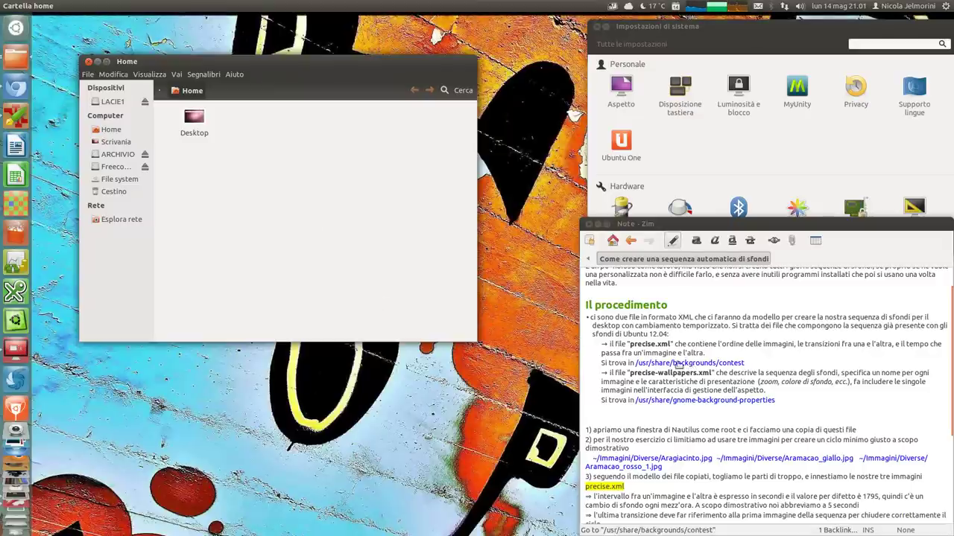
Step: Browse the root file manager from the file system root to the /usr/share/backgrounds folder
{"action": "left_click", "coordinate": [131, 185]}
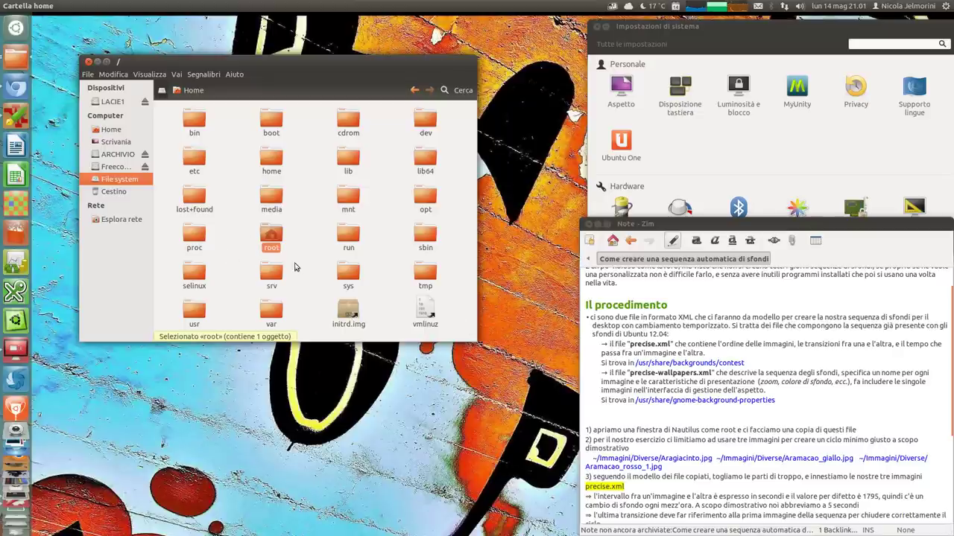
{"action": "left_click", "coordinate": [203, 309]}
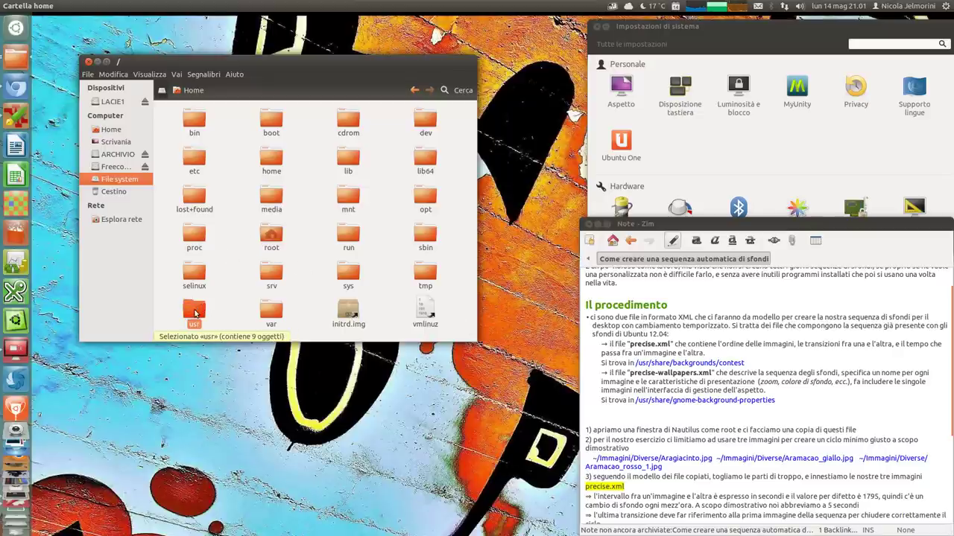
{"action": "double_click", "coordinate": [195, 313]}
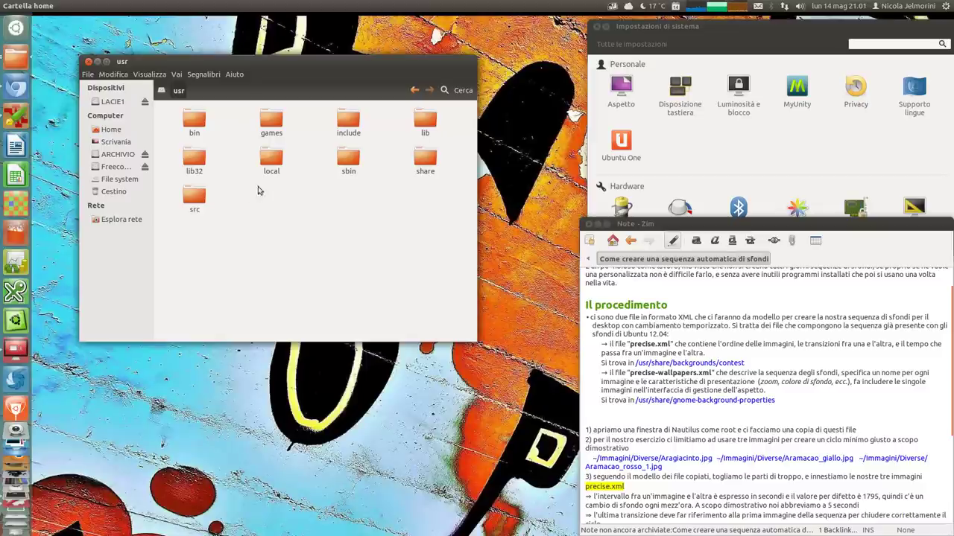
{"action": "double_click", "coordinate": [425, 160]}
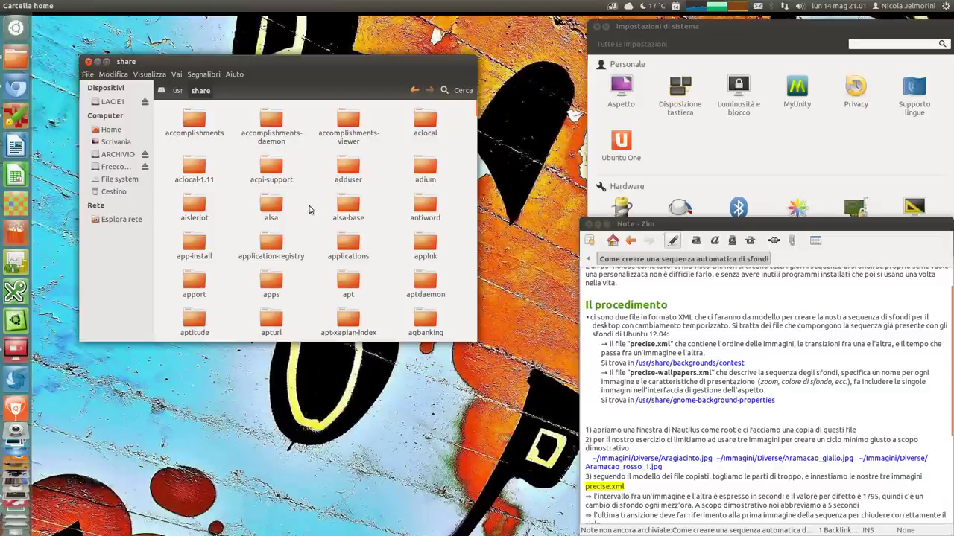
{"action": "scroll", "coordinate": [309, 249], "scroll_direction": "down", "scroll_amount": 3}
{"action": "scroll", "coordinate": [310, 252], "scroll_direction": "down", "scroll_amount": 1}
{"action": "double_click", "coordinate": [272, 244]}
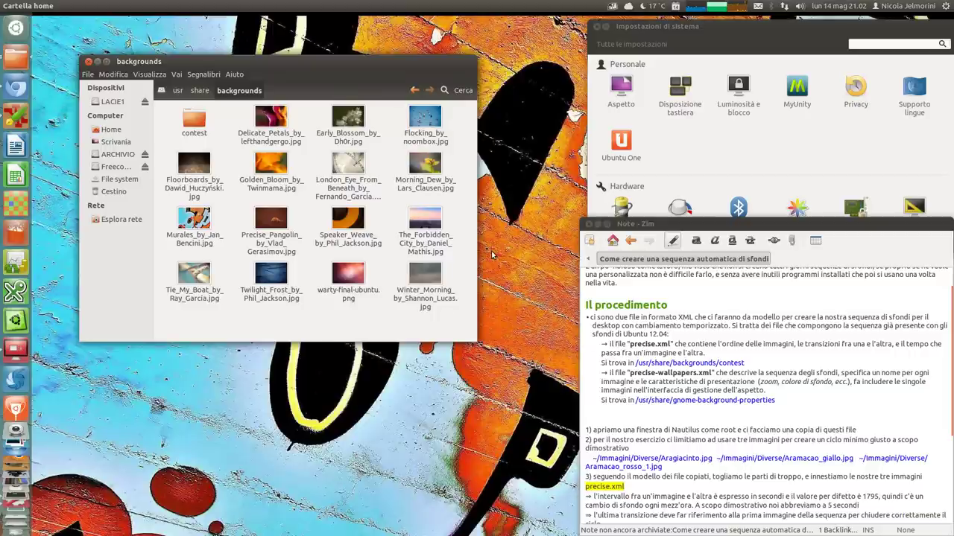
Step: Set the desktop background to the "Tie My Boat" wallpaper in the appearance settings and return to the settings overview
{"action": "left_click", "coordinate": [621, 88]}
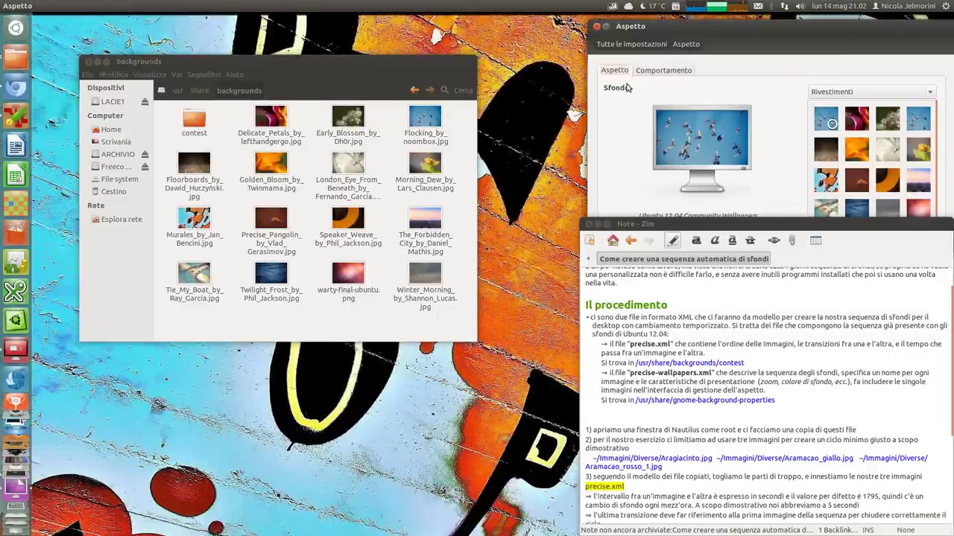
{"action": "left_click", "coordinate": [825, 208]}
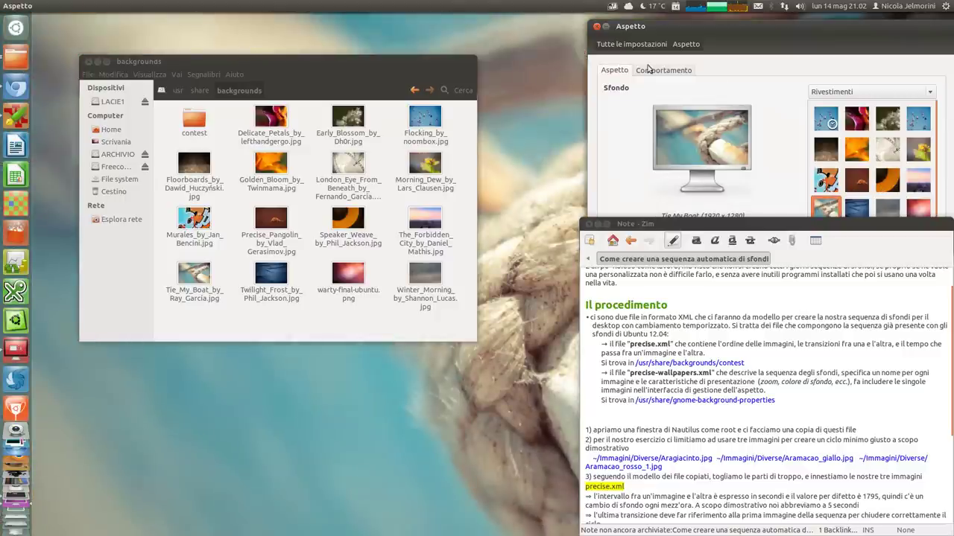
{"action": "left_click", "coordinate": [626, 44]}
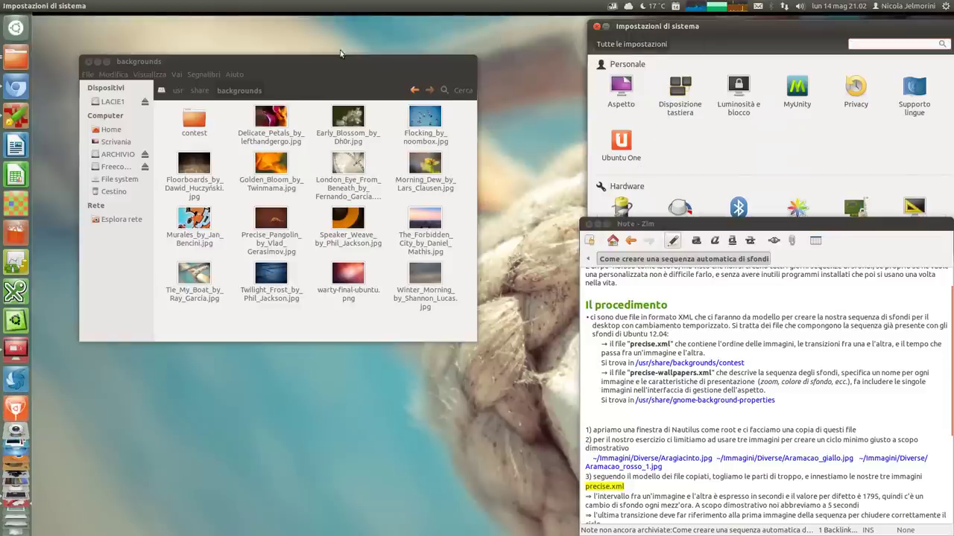
Step: Shift the root file manager window slightly and open the contest folder inside backgrounds
{"action": "left_click_drag", "start_coordinate": [346, 61], "coordinate": [326, 53]}
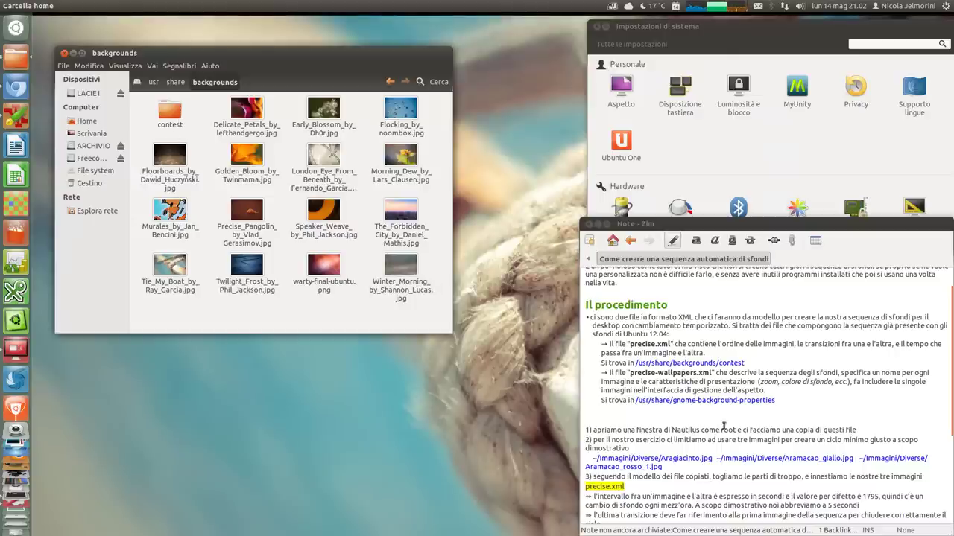
{"action": "left_click_drag", "start_coordinate": [753, 363], "coordinate": [713, 363]}
{"action": "left_click", "coordinate": [713, 363]}
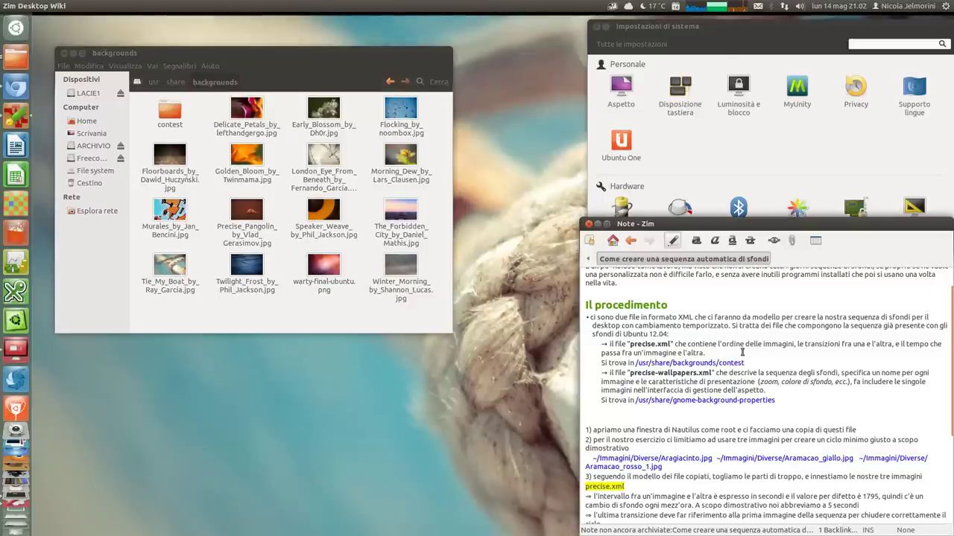
{"action": "left_click", "coordinate": [171, 115]}
{"action": "double_click", "coordinate": [171, 116]}
Step: Duplicate precise.xml within the contest folder and rename the copy as demo_tutorial.xml
{"action": "left_click", "coordinate": [171, 116]}
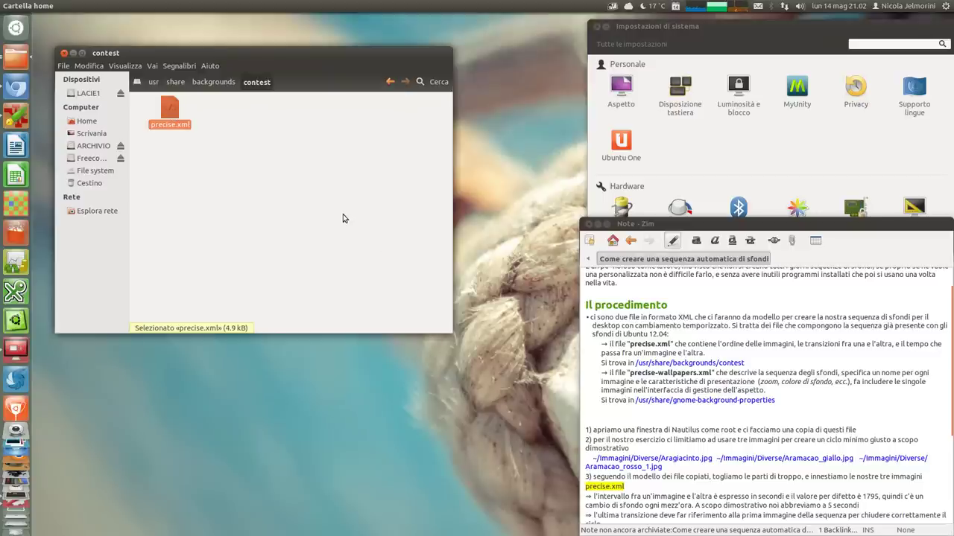
{"action": "key", "text": "ctrl+c"}
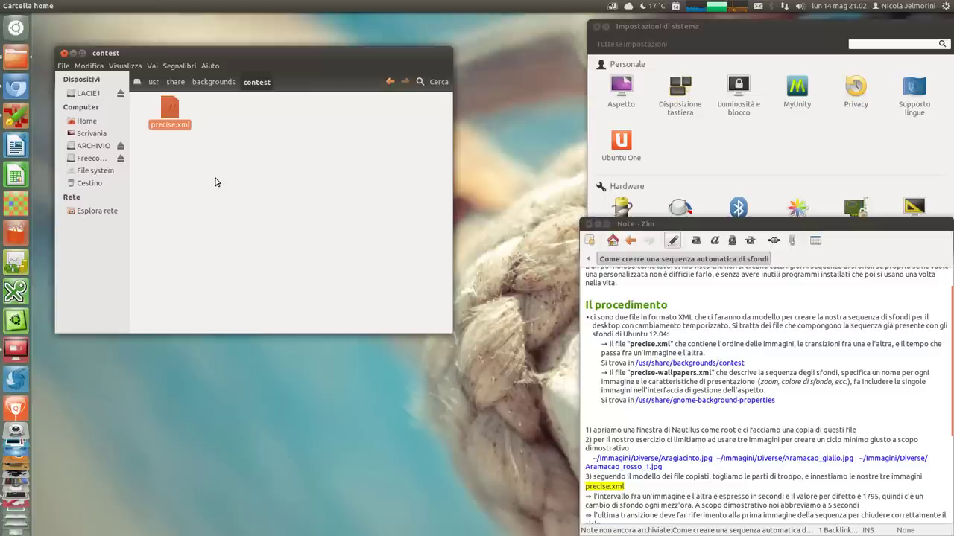
{"action": "key", "text": "ctrl+v"}
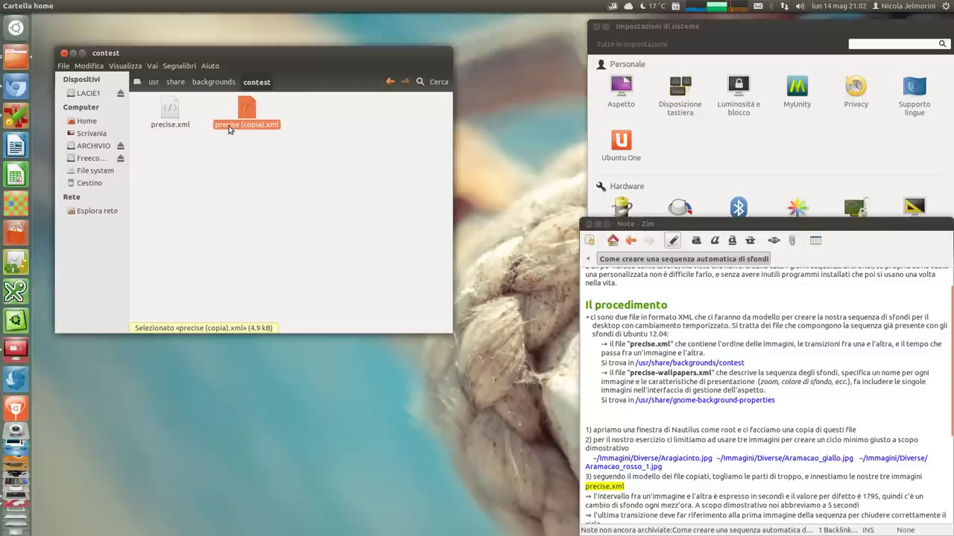
{"action": "key", "text": "F2"}
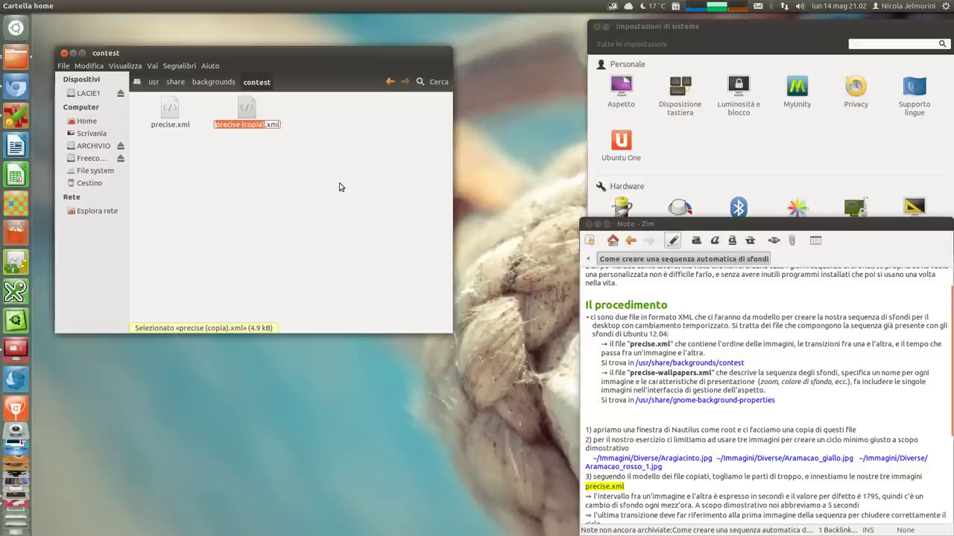
{"action": "type", "text": "demo"}
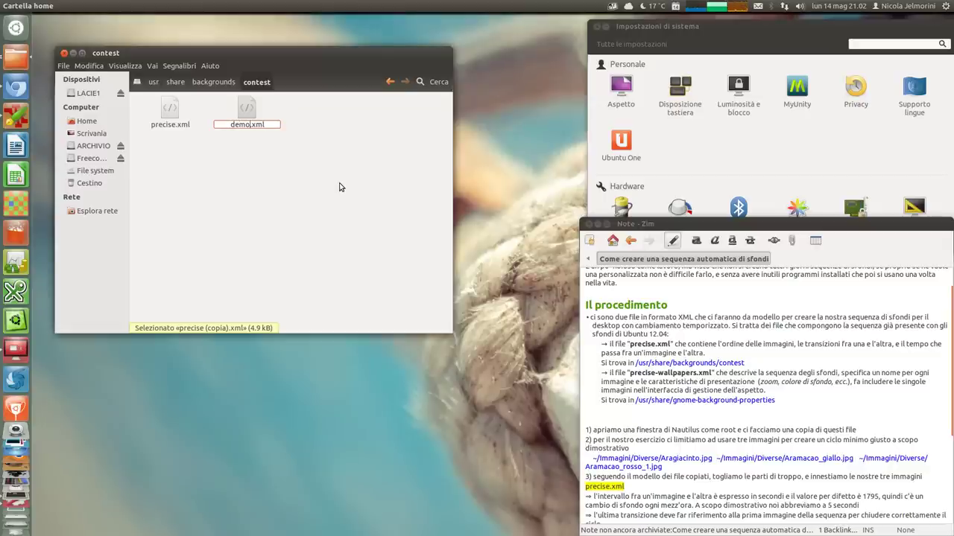
{"action": "type", "text": "_tutorial"}
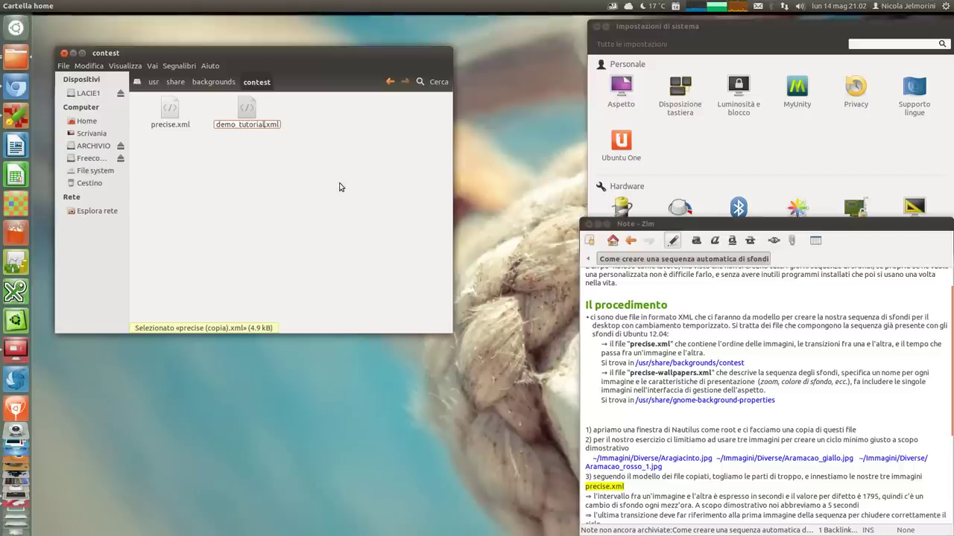
{"action": "key", "text": "Return"}
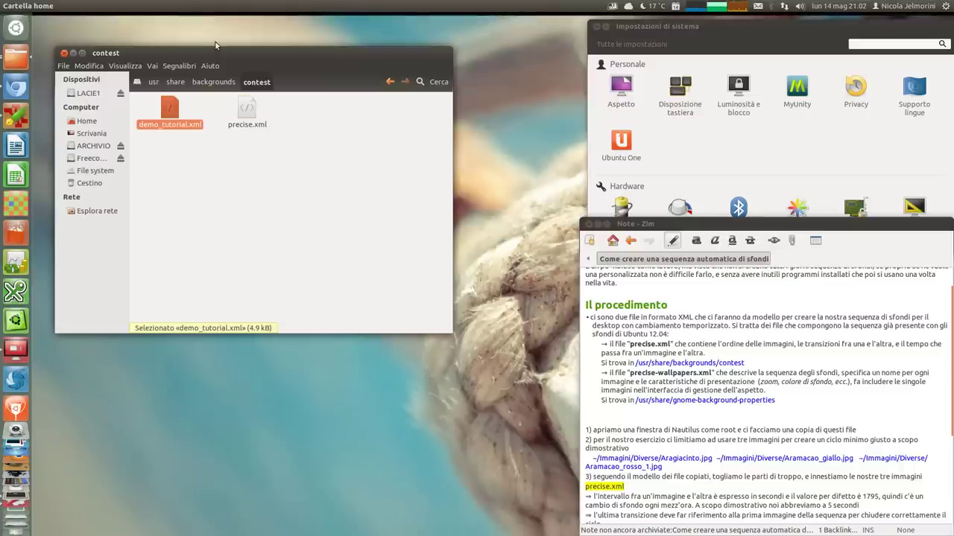
{"action": "left_click_drag", "start_coordinate": [214, 46], "coordinate": [208, 35]}
{"action": "left_click", "coordinate": [312, 203]}
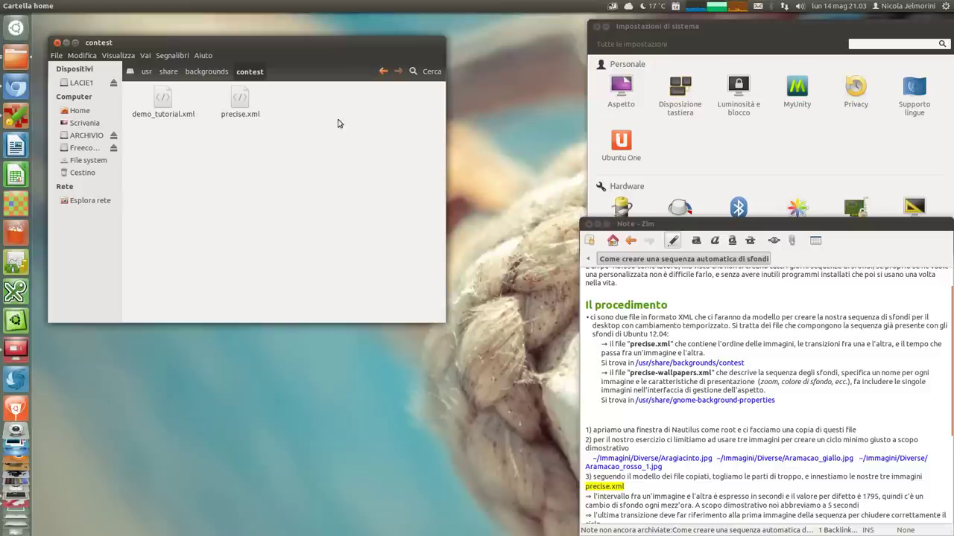
Step: Open /usr/share/gnome-background-properties in a second tab of the root file manager
{"action": "left_click_drag", "start_coordinate": [154, 43], "coordinate": [48, 6]}
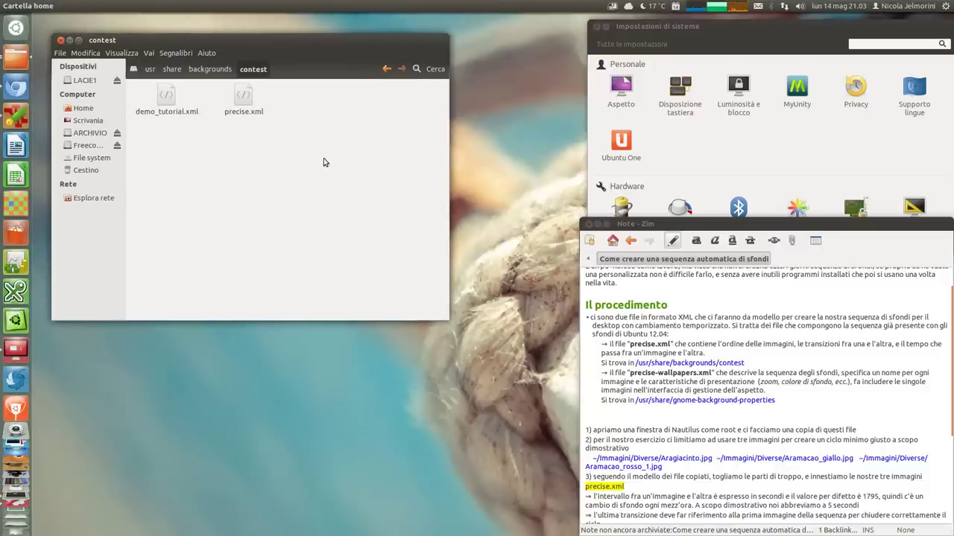
{"action": "key", "text": "ctrl+t"}
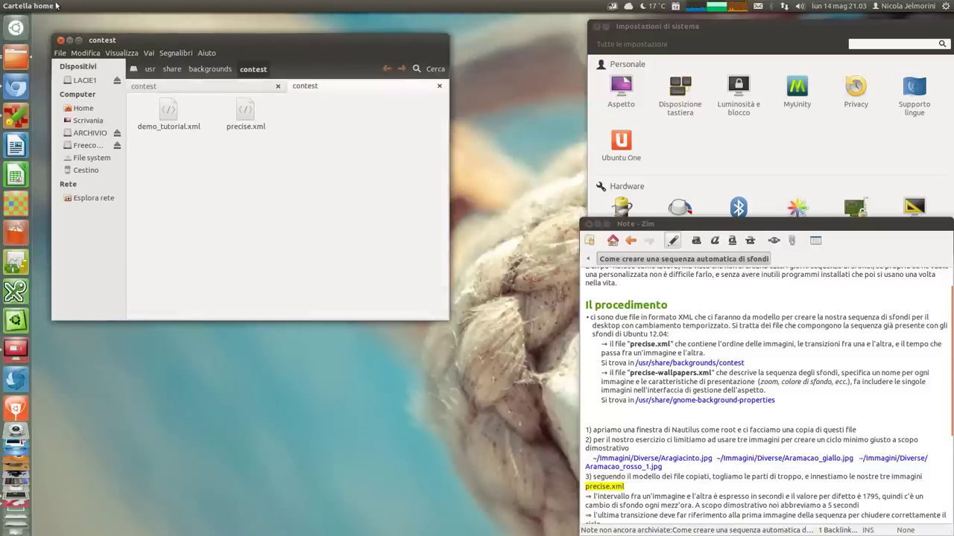
{"action": "left_click_drag", "start_coordinate": [272, 49], "coordinate": [272, 44]}
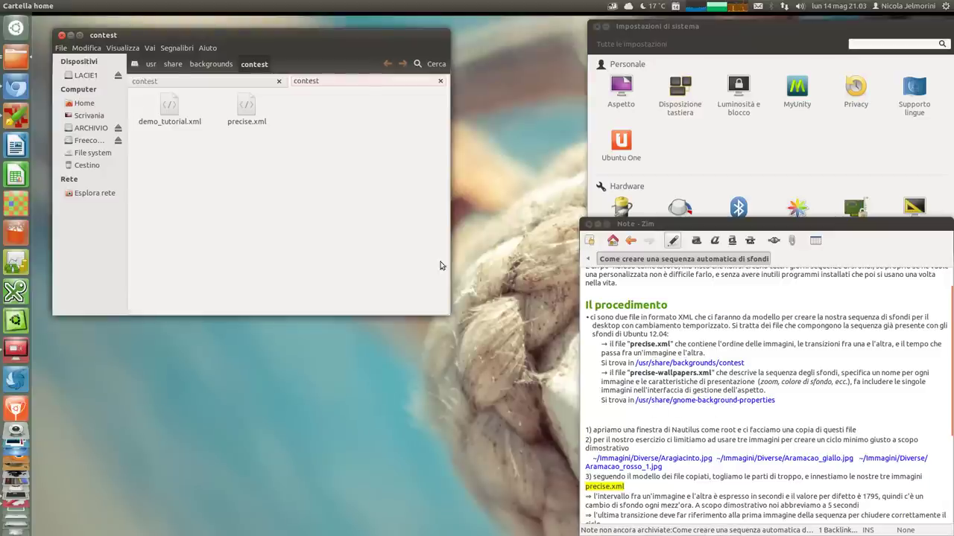
{"action": "left_click", "coordinate": [173, 64]}
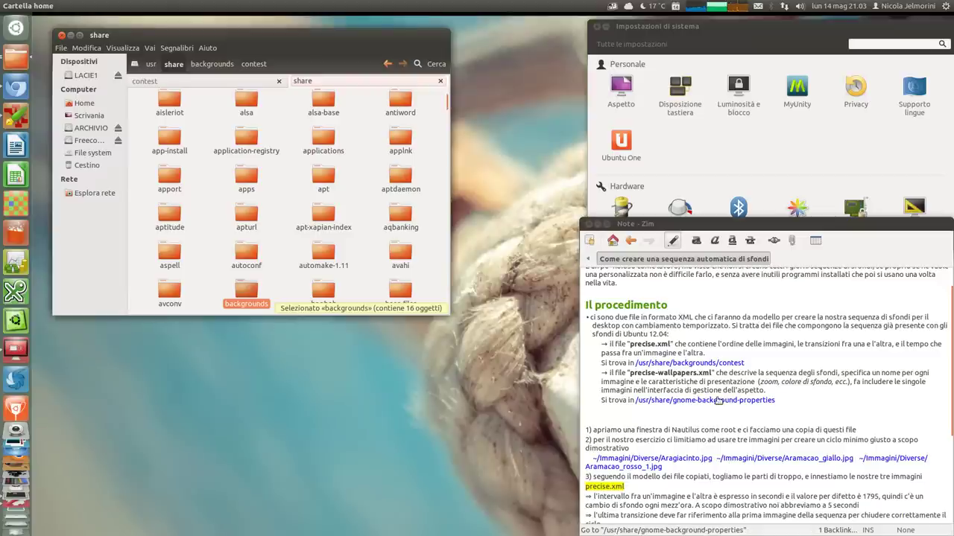
{"action": "type", "text": "gn"}
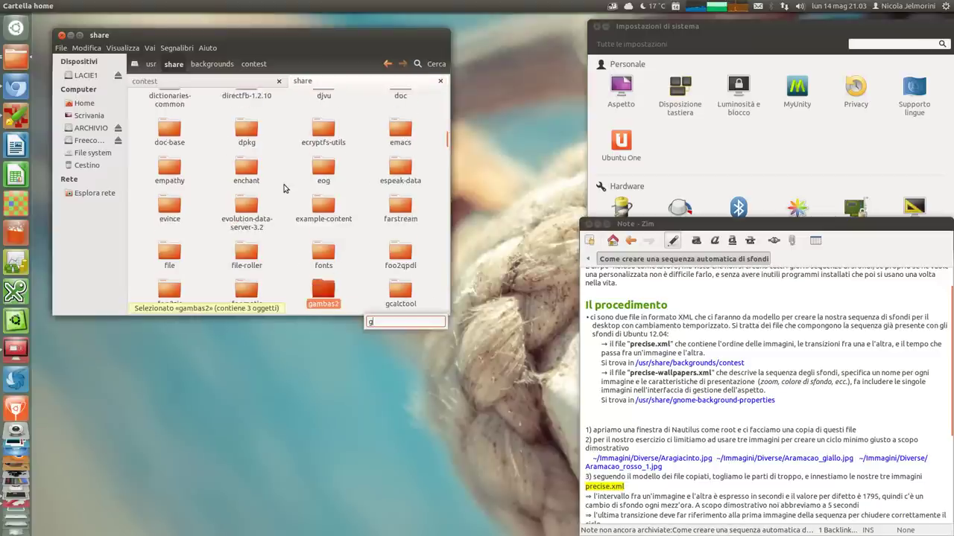
{"action": "left_click", "coordinate": [399, 283]}
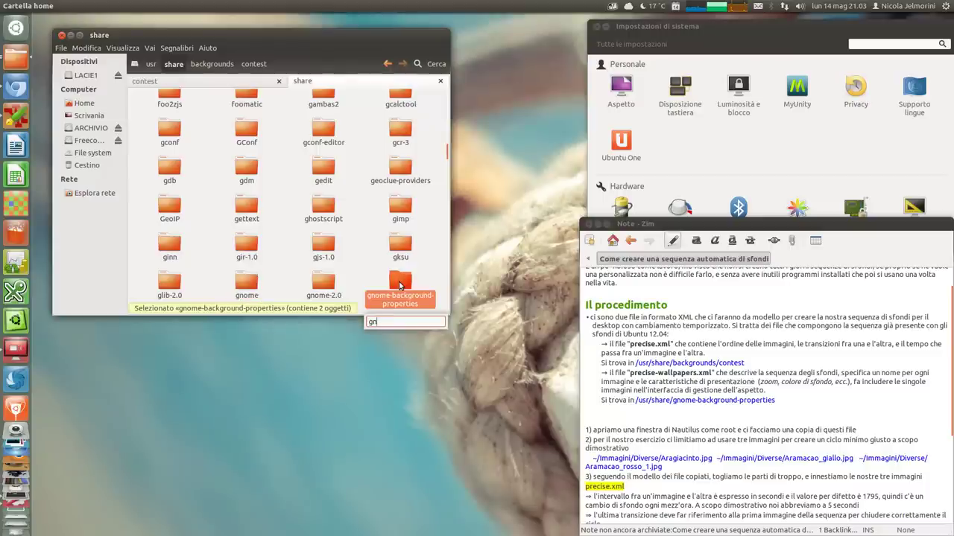
{"action": "double_click", "coordinate": [399, 283]}
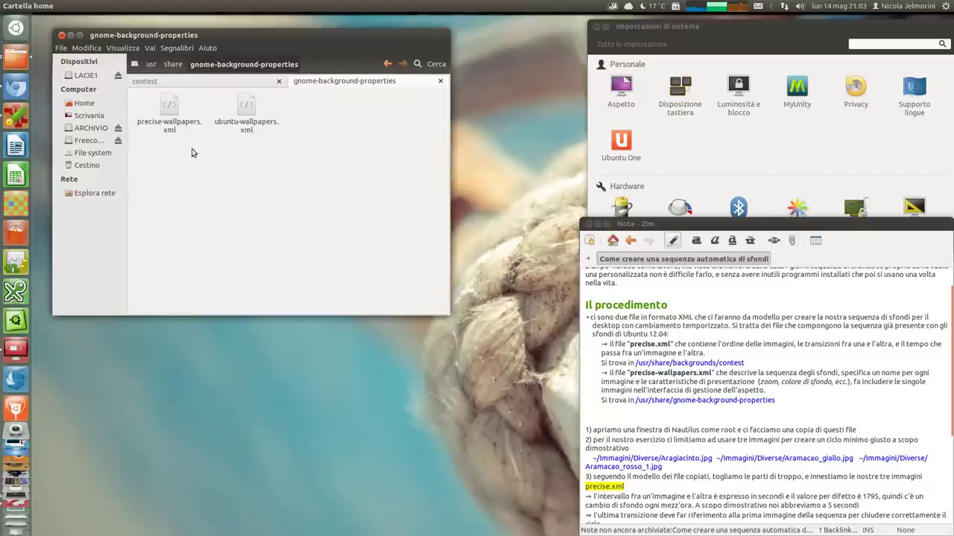
Step: Duplicate precise-wallpapers.xml within the gnome-background-properties folder
{"action": "key", "text": "Right"}
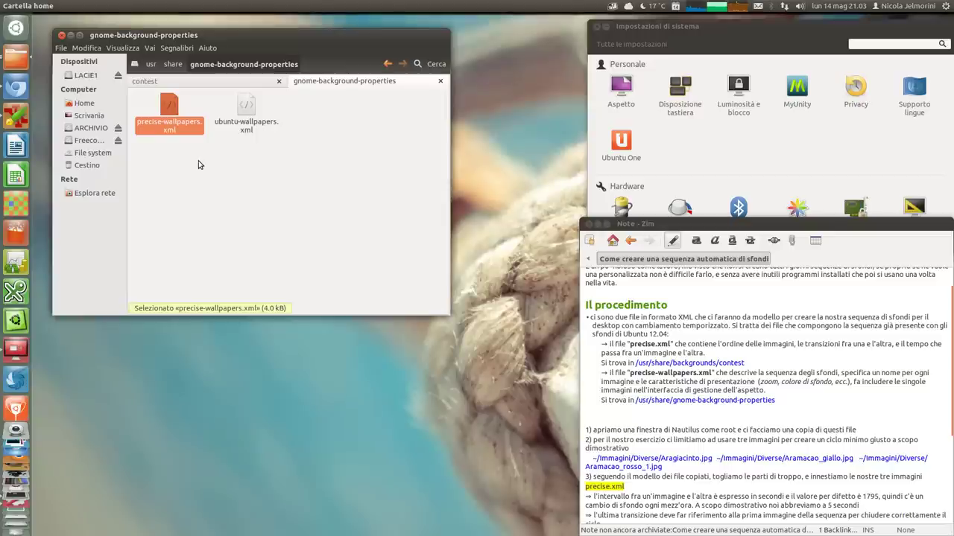
{"action": "key", "text": "ctrl+c"}
{"action": "key", "text": "ctrl+v"}
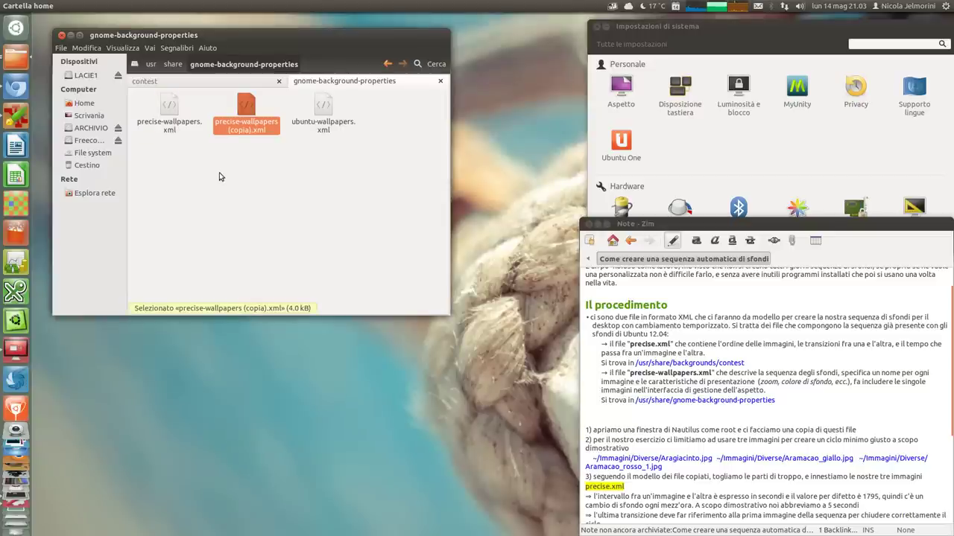
Step: Begin renaming the copied precise-wallpapers file with "demo" and dismiss the internal error dialog without sending a report
{"action": "key", "text": "F2"}
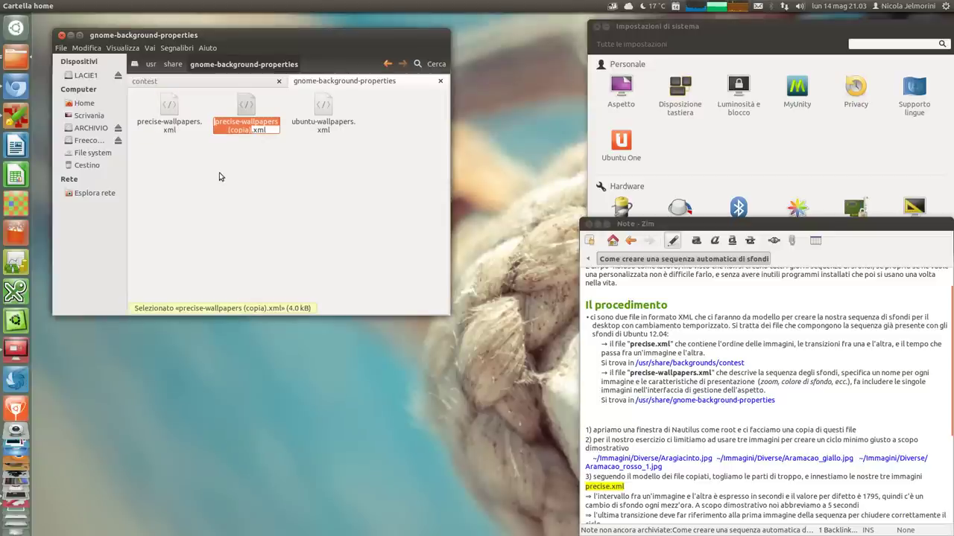
{"action": "type", "text": "demo"}
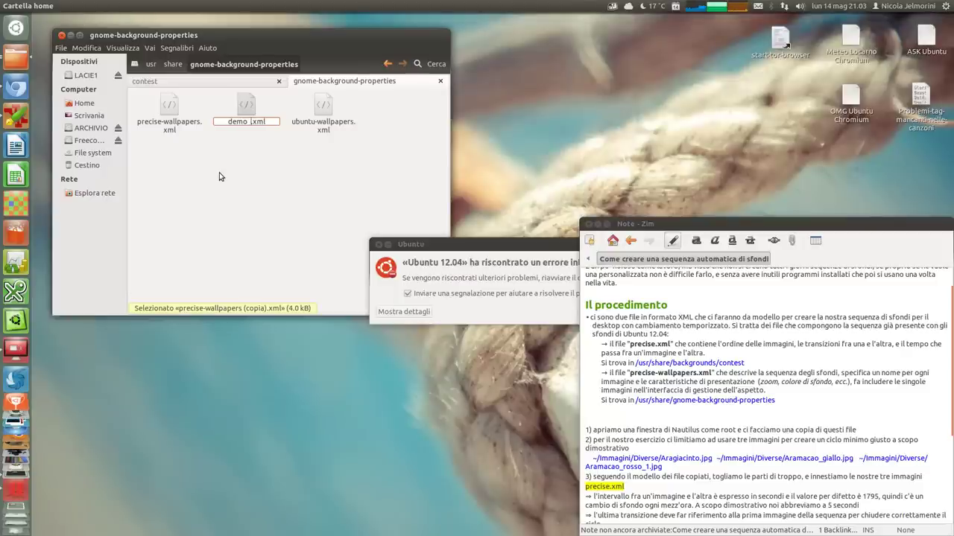
{"action": "left_click", "coordinate": [406, 294]}
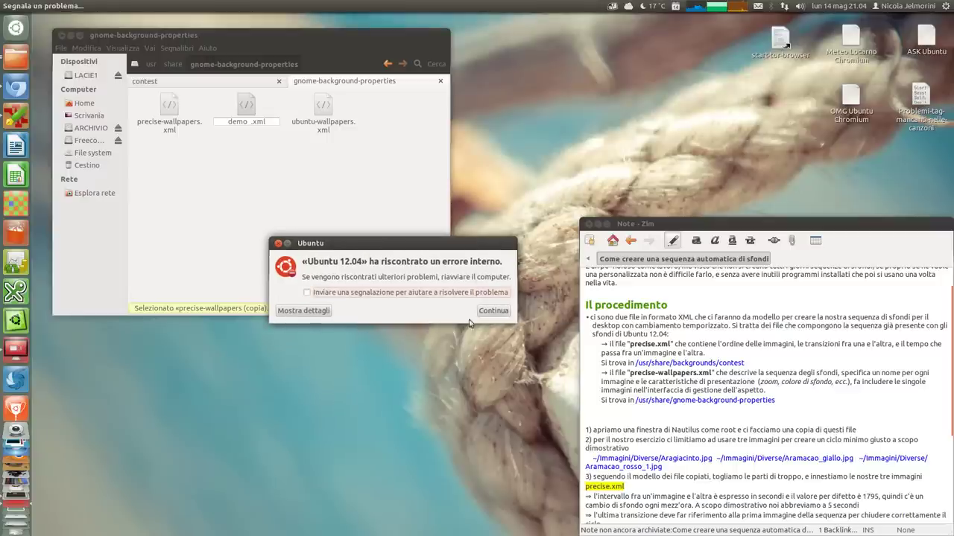
{"action": "left_click", "coordinate": [497, 315]}
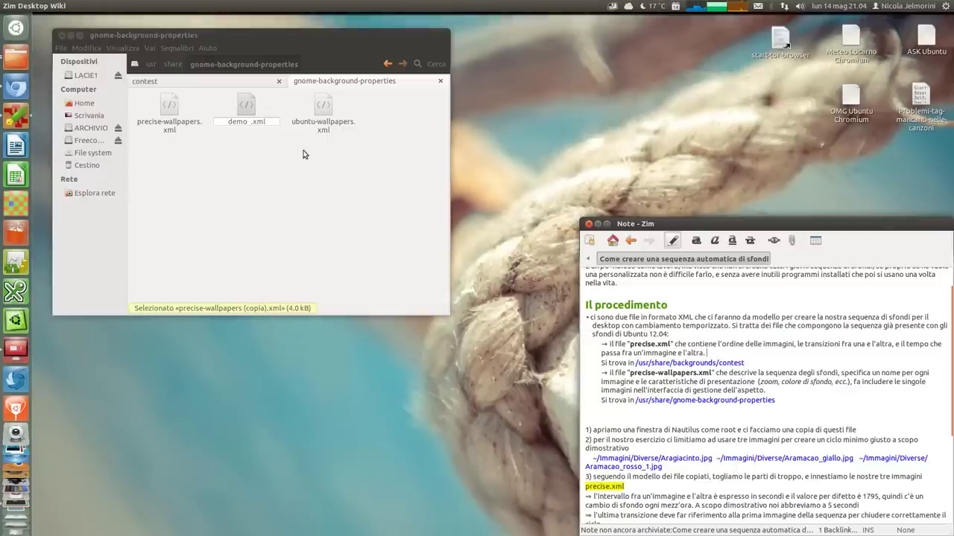
Step: Complete the copied file's name as demo_tutorial-wallpapers.xml and check the files in the contest folder
{"action": "left_click", "coordinate": [263, 119]}
{"action": "key", "text": "BackSpace"}
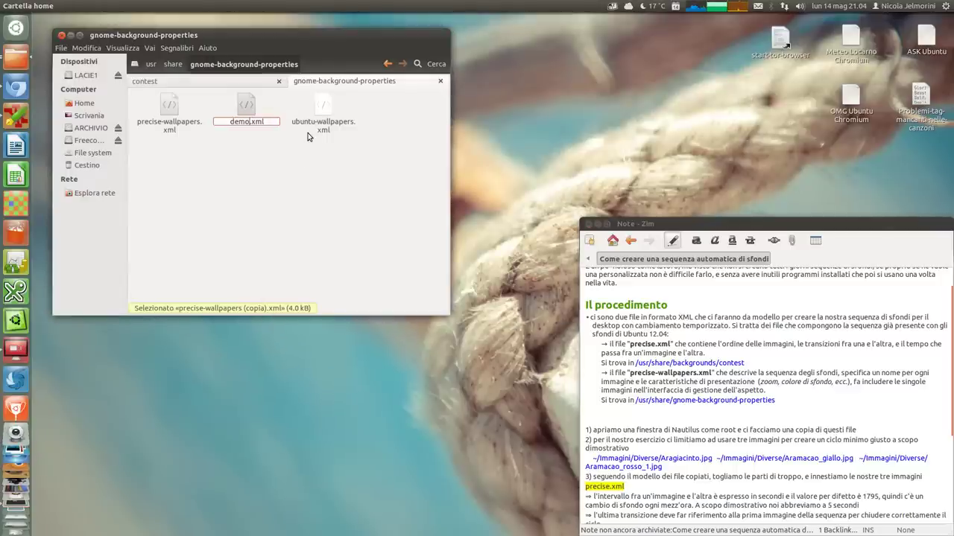
{"action": "key", "text": "BackSpace"}
{"action": "type", "text": "_tutorial"}
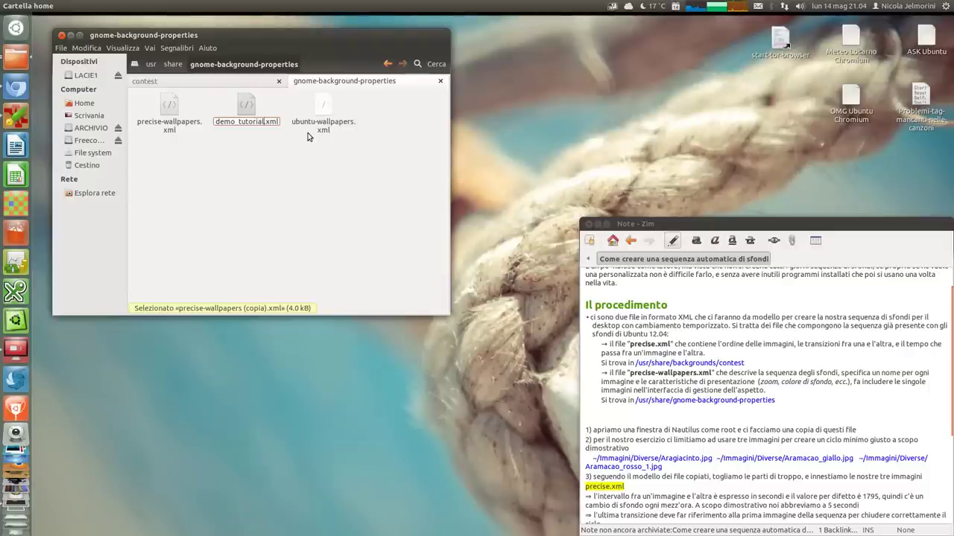
{"action": "type", "text": "-"}
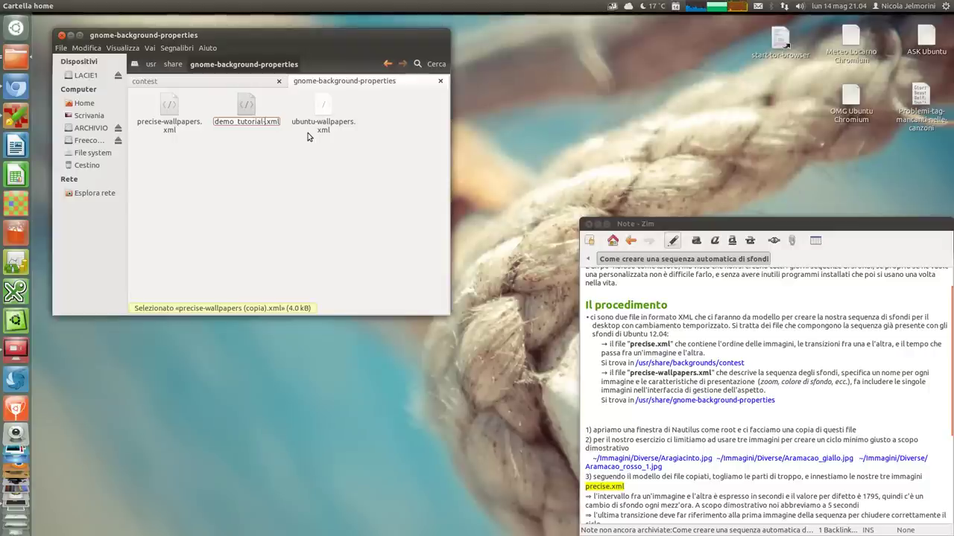
{"action": "type", "text": "wal"}
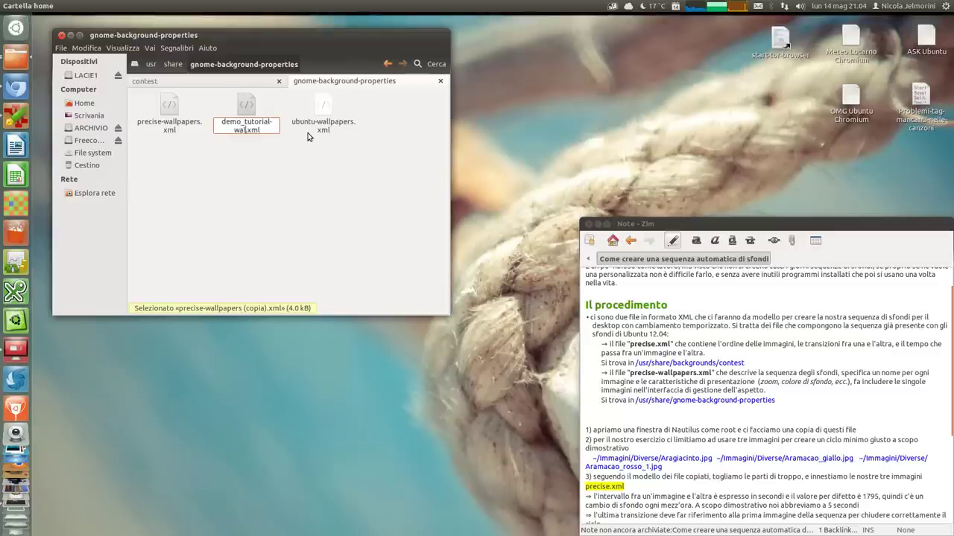
{"action": "type", "text": "lpap"}
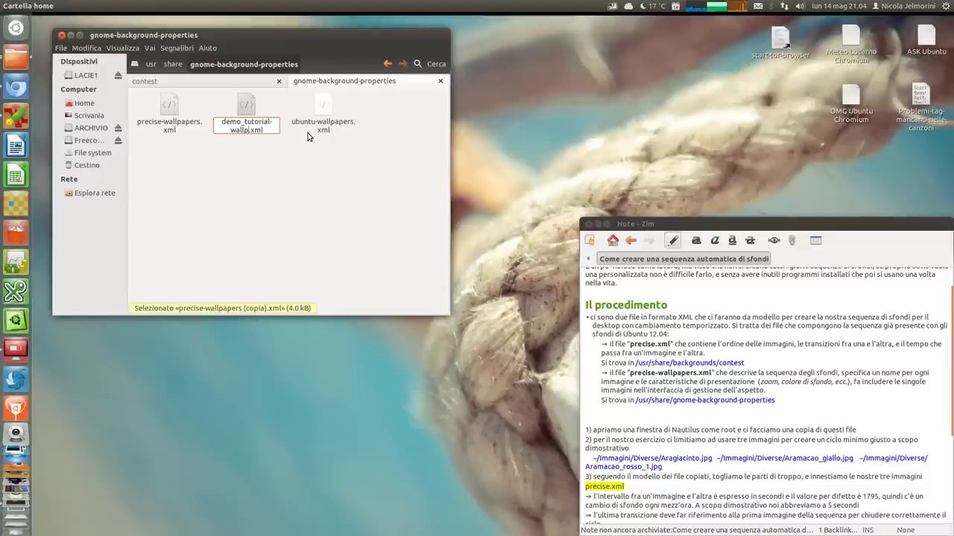
{"action": "type", "text": "ers"}
{"action": "key", "text": "Return"}
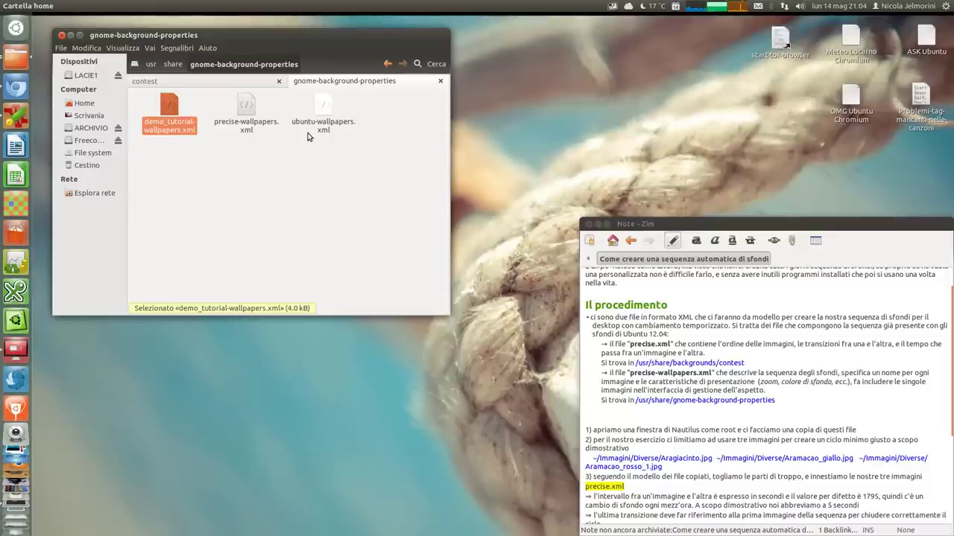
{"action": "left_click", "coordinate": [235, 83]}
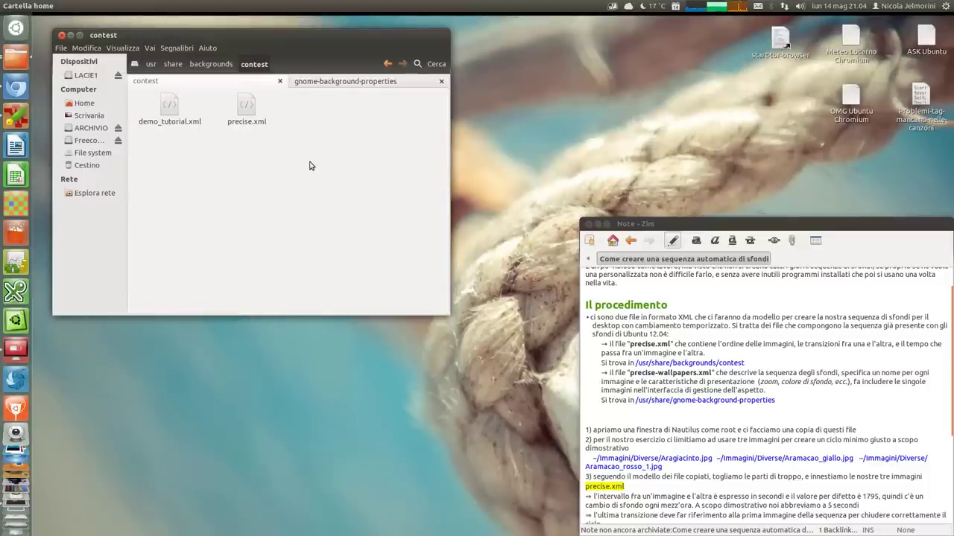
{"action": "left_click", "coordinate": [355, 82]}
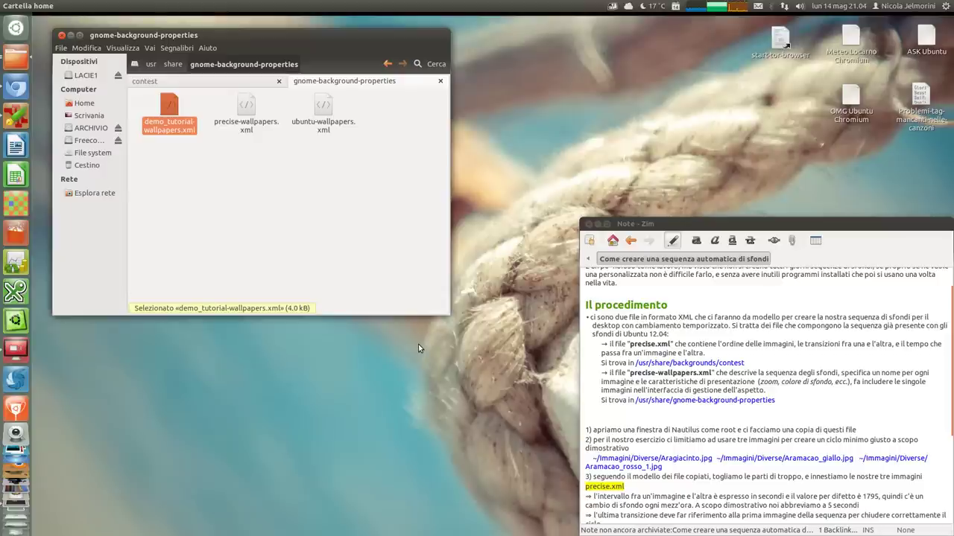
Step: Review point 2 of the procedure notes about the three demo images and shift the file manager window slightly
{"action": "left_click", "coordinate": [608, 380]}
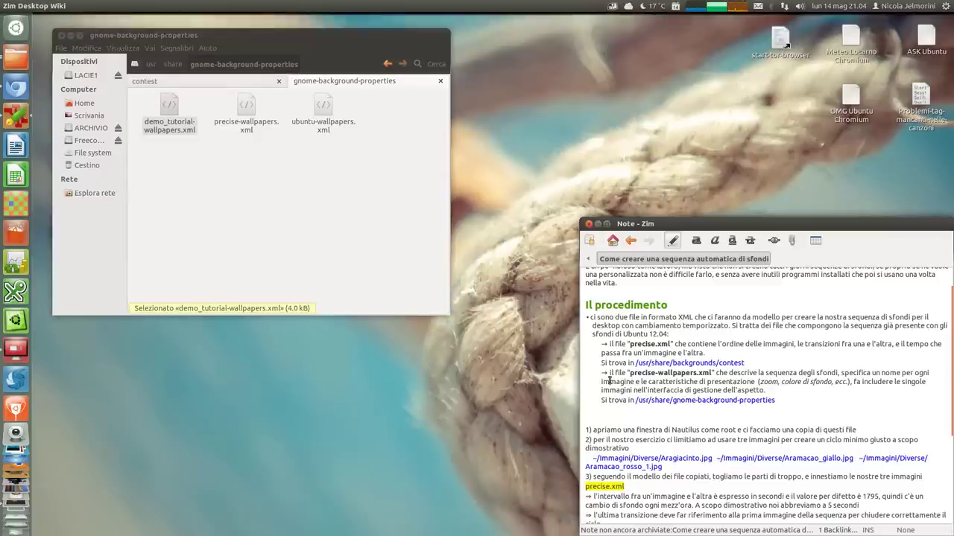
{"action": "scroll", "coordinate": [609, 379], "scroll_direction": "down", "scroll_amount": 5}
{"action": "scroll", "coordinate": [609, 380], "scroll_direction": "down", "scroll_amount": 3}
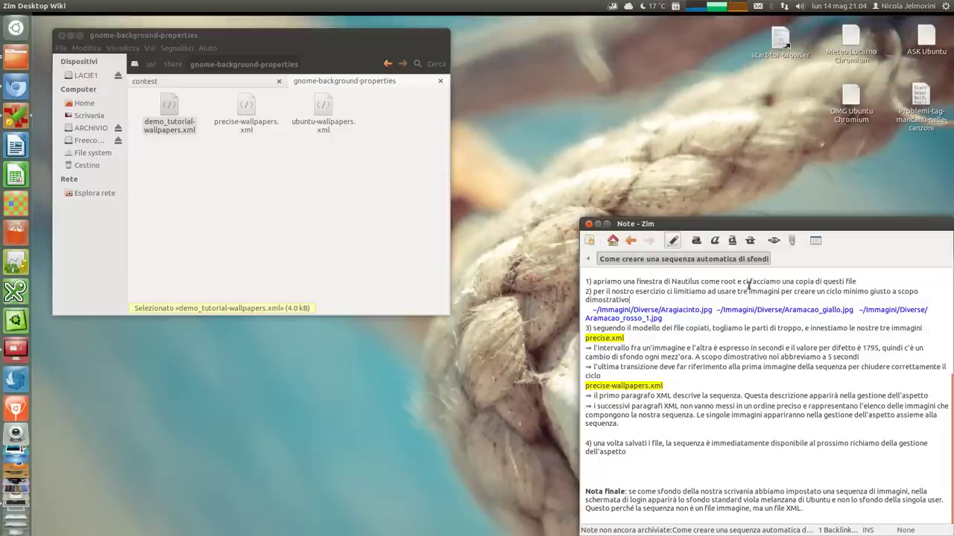
{"action": "left_click_drag", "start_coordinate": [629, 299], "coordinate": [583, 292]}
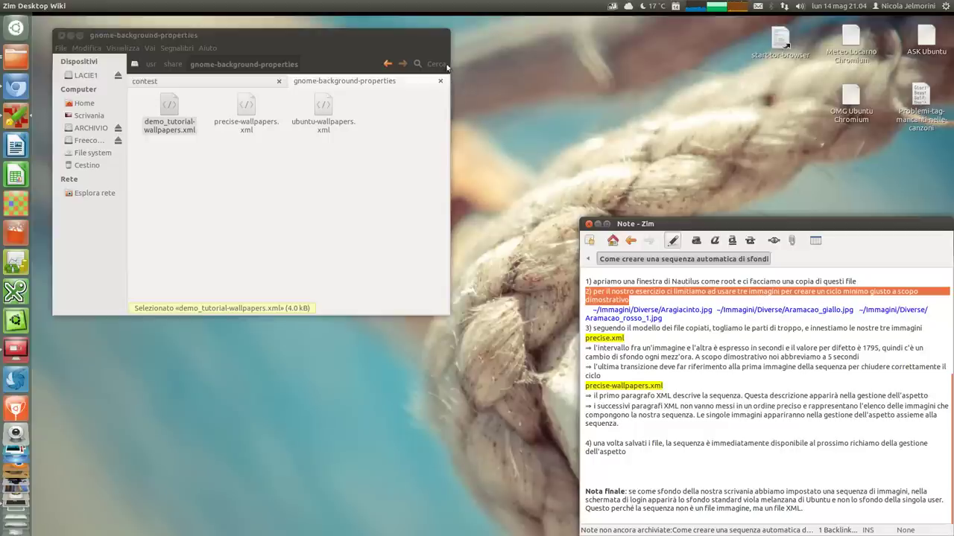
{"action": "left_click_drag", "start_coordinate": [414, 40], "coordinate": [402, 31]}
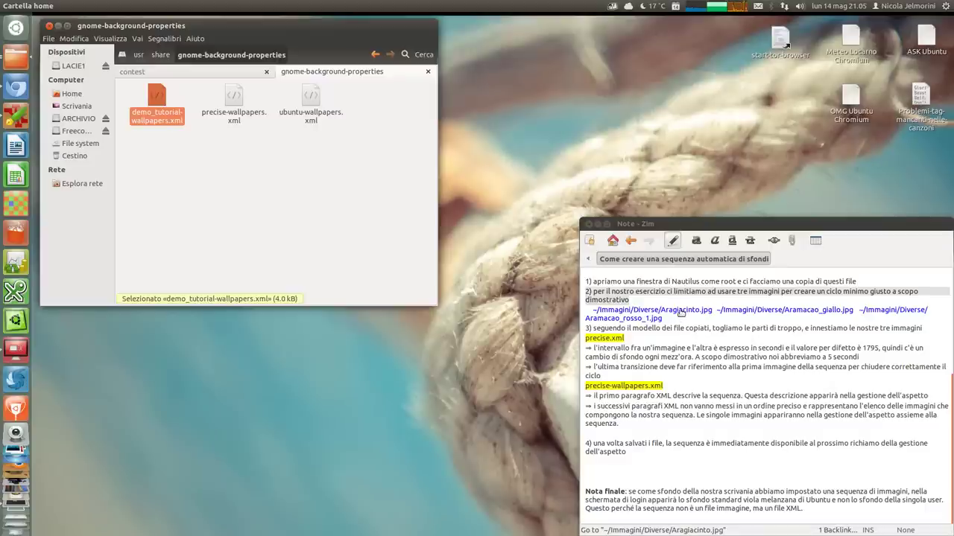
Step: Preview the images linked in the notes: Aragiacinto.jpg, Aramacao_giallo.jpg and Aramacao_rosso_1.jpg
{"action": "left_click", "coordinate": [681, 312]}
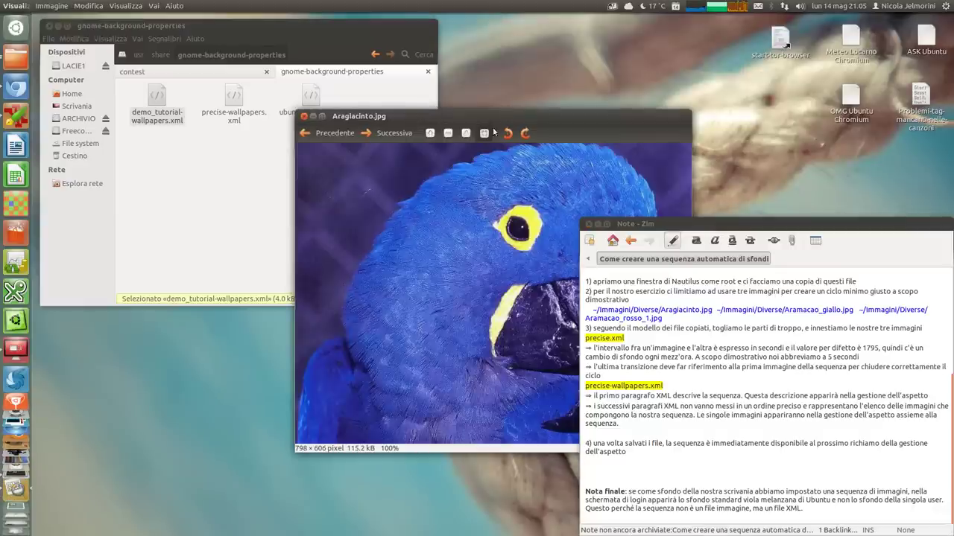
{"action": "left_click_drag", "start_coordinate": [496, 114], "coordinate": [326, 94]}
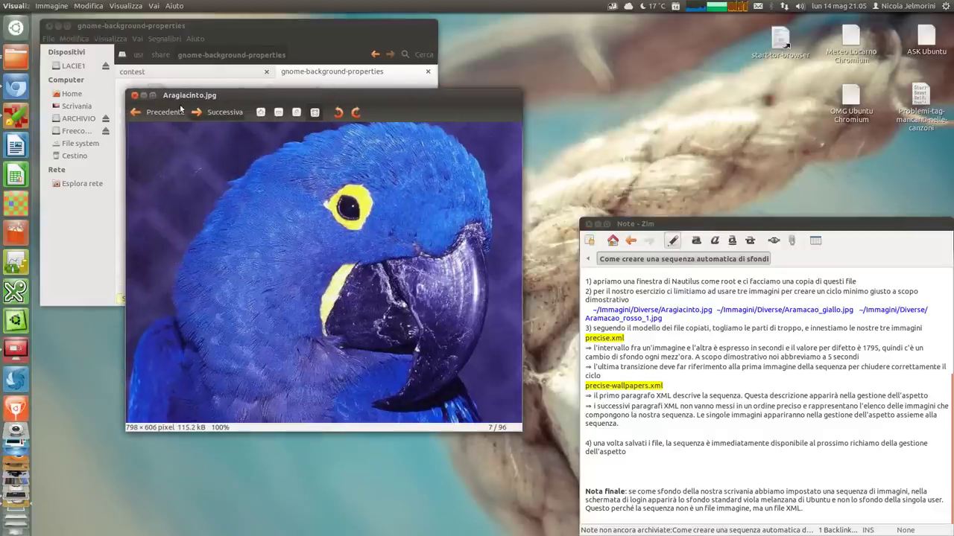
{"action": "left_click", "coordinate": [135, 98]}
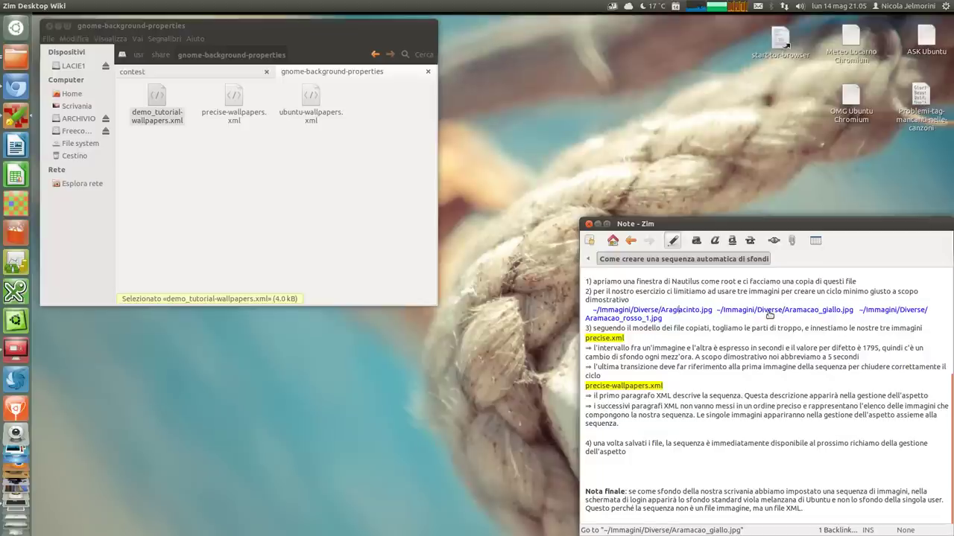
{"action": "left_click", "coordinate": [770, 314]}
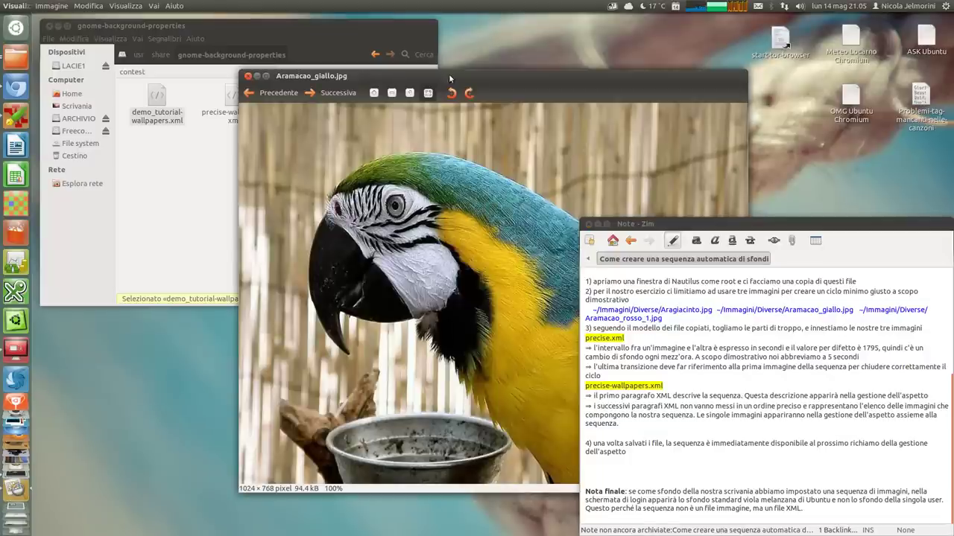
{"action": "left_click_drag", "start_coordinate": [450, 78], "coordinate": [279, 60]}
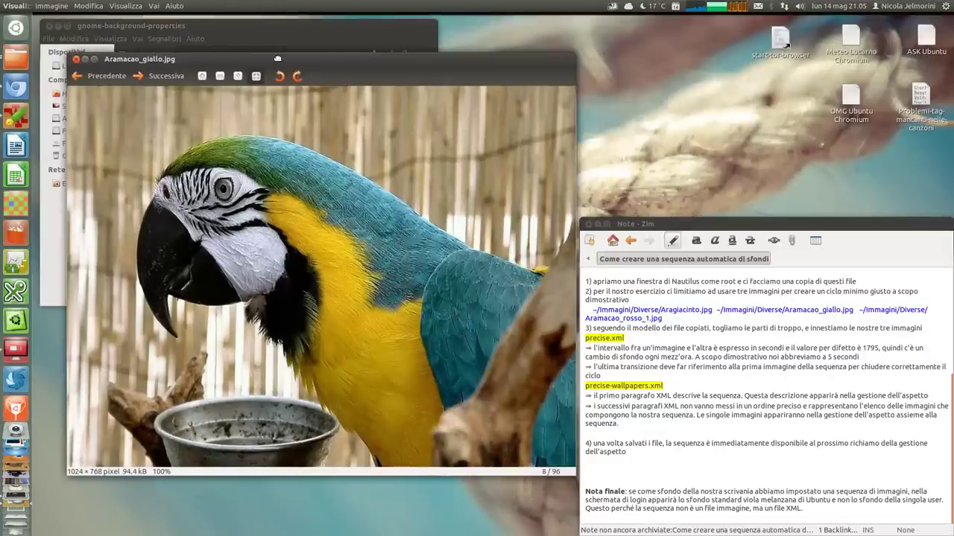
{"action": "left_click", "coordinate": [75, 60]}
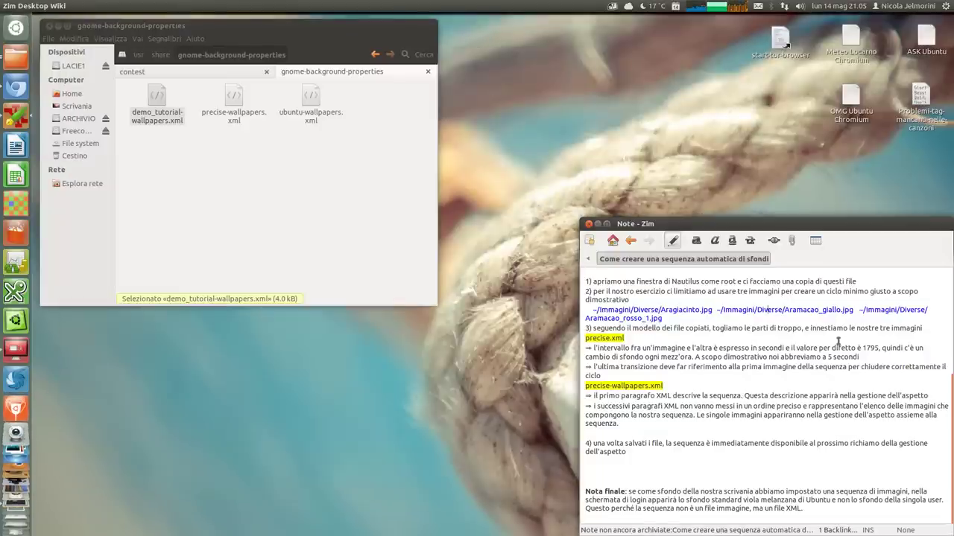
{"action": "left_click", "coordinate": [878, 312]}
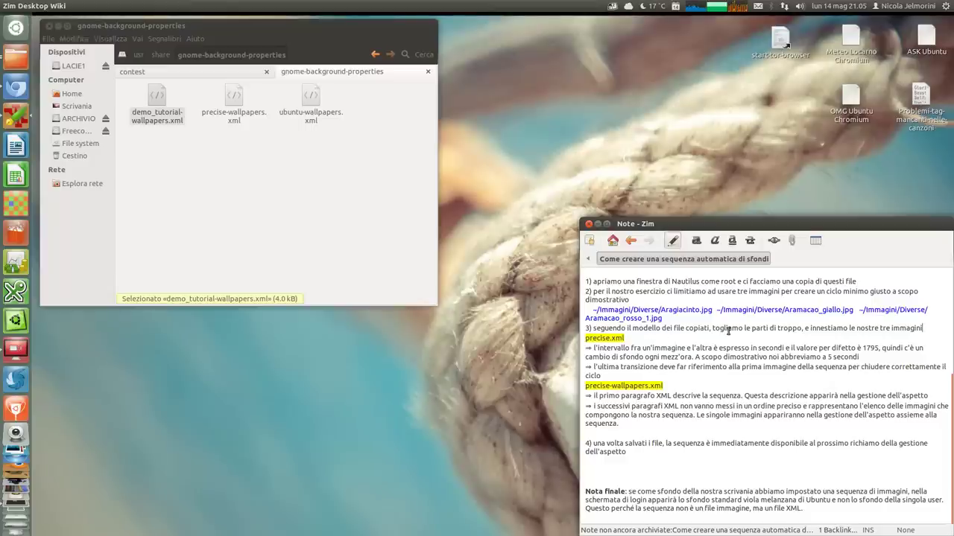
Step: Open demo_tutorial.xml from the contest folder in the text editor
{"action": "left_click", "coordinate": [657, 344]}
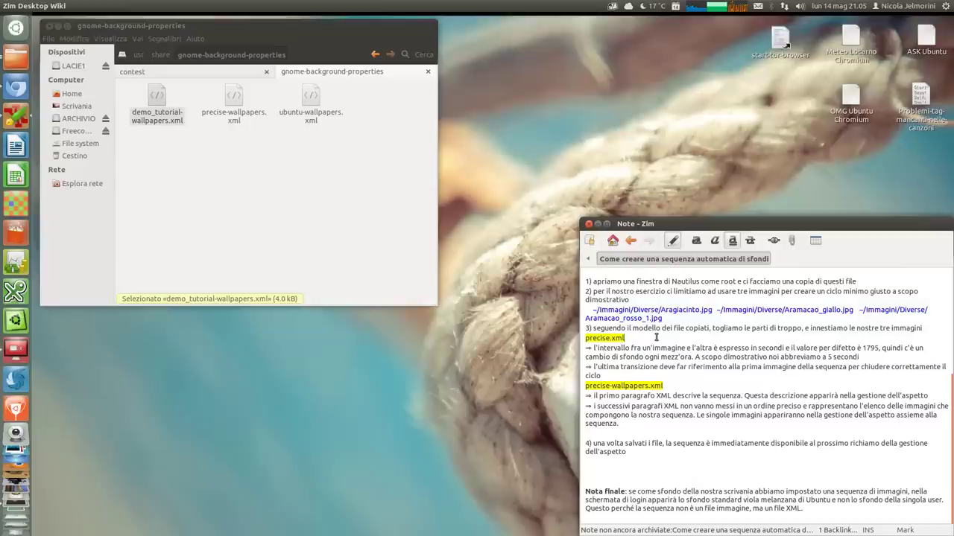
{"action": "left_click", "coordinate": [171, 72]}
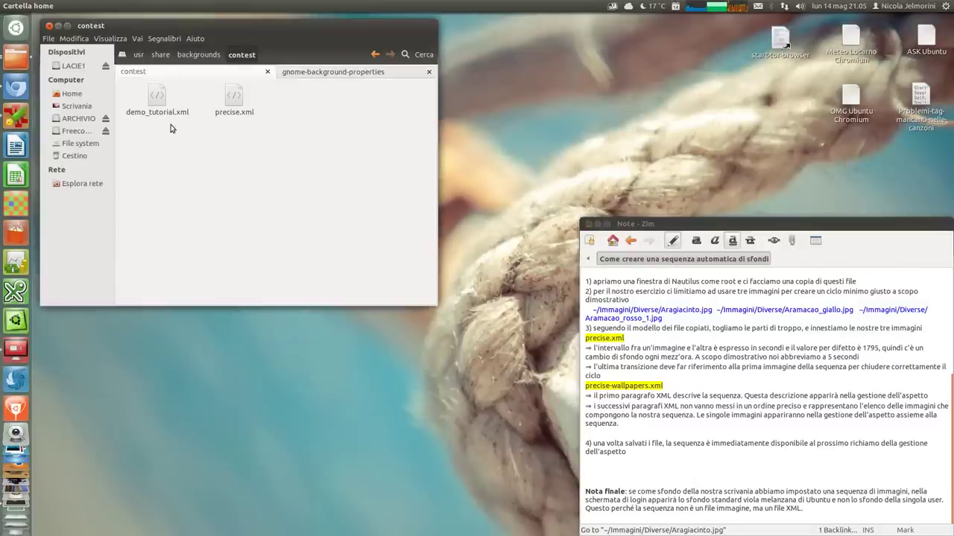
{"action": "left_click", "coordinate": [159, 92]}
{"action": "right_click", "coordinate": [159, 91]}
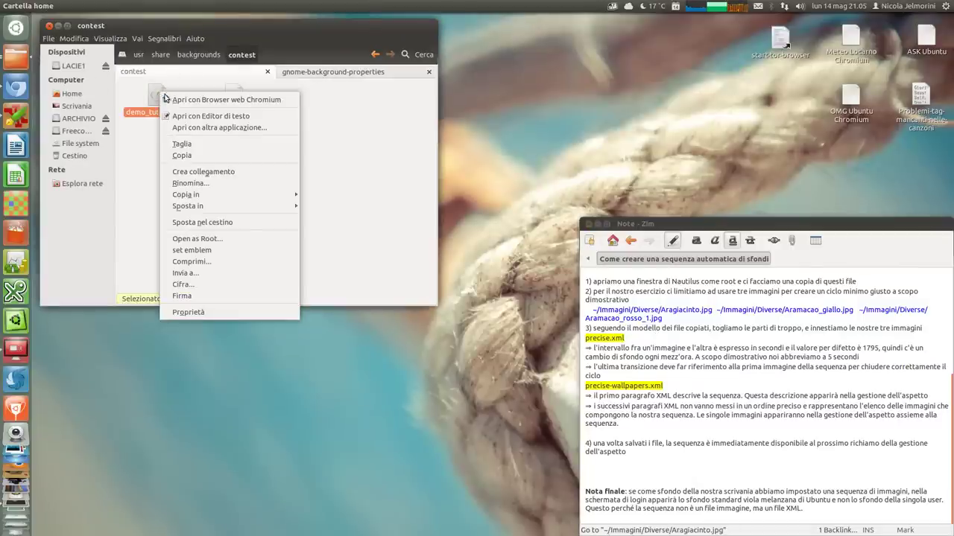
{"action": "left_click", "coordinate": [211, 118]}
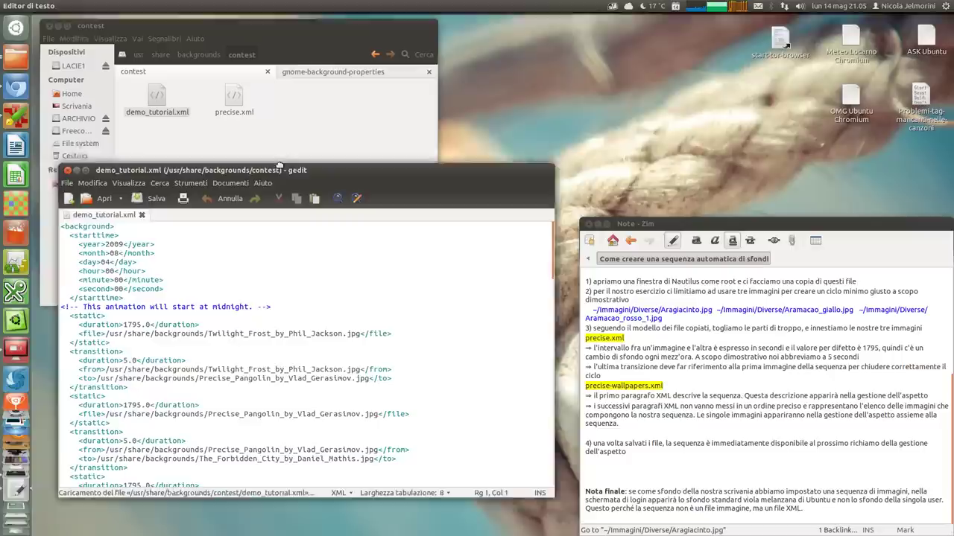
Step: Open demo_tutorial-wallpapers.xml from gnome-background-properties in the text editor and return to demo_tutorial.xml
{"action": "left_click", "coordinate": [320, 73]}
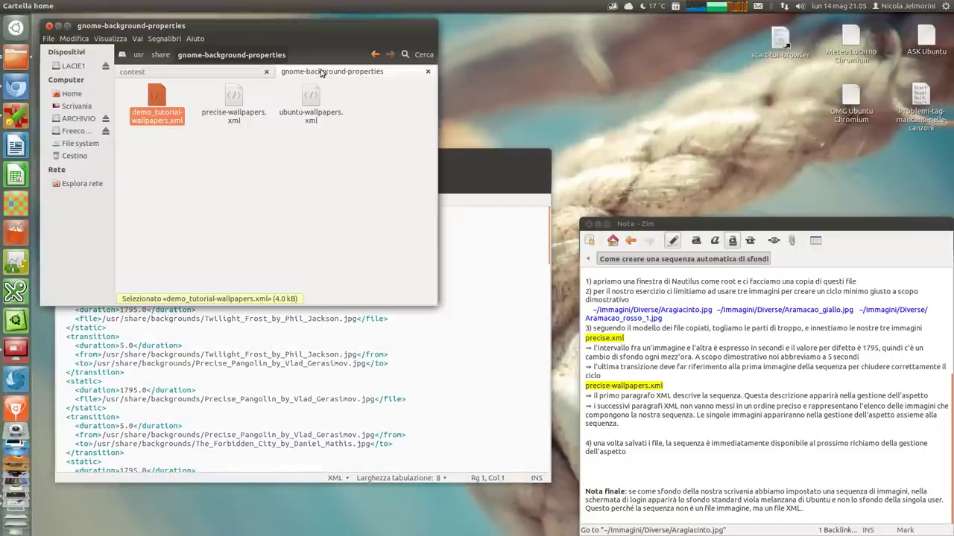
{"action": "double_click", "coordinate": [177, 119]}
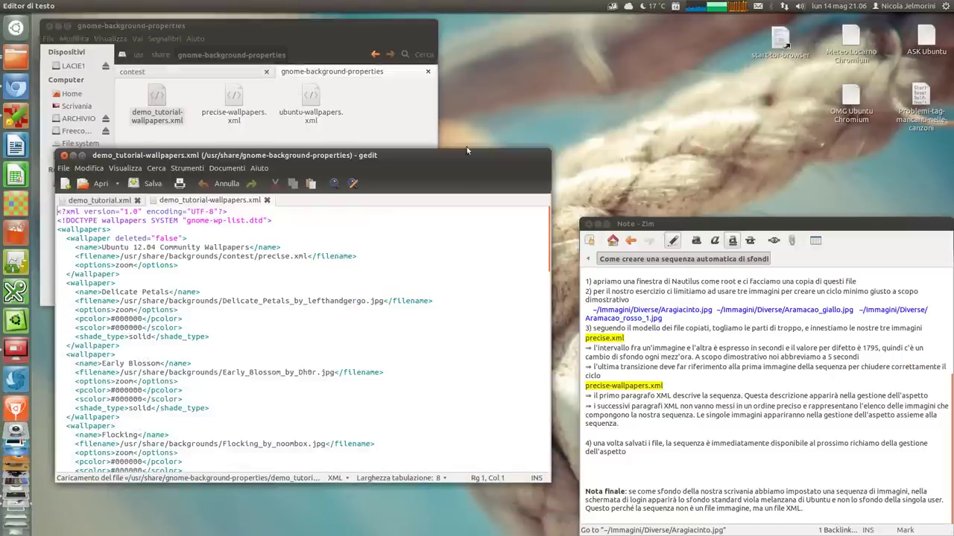
{"action": "left_click", "coordinate": [106, 202]}
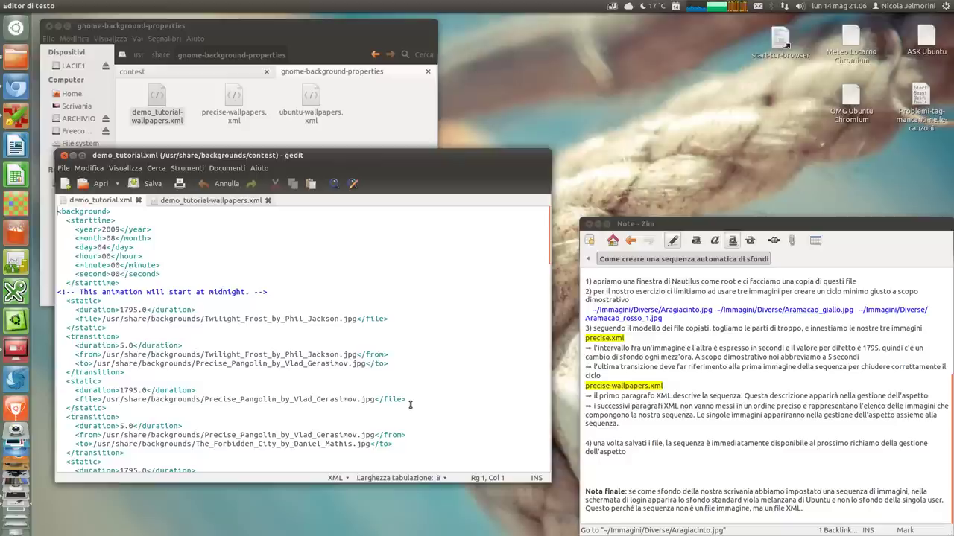
Step: Review in the notes what precise.xml defines: image order, transitions and the time between images
{"action": "scroll", "coordinate": [741, 357], "scroll_direction": "up", "scroll_amount": 4}
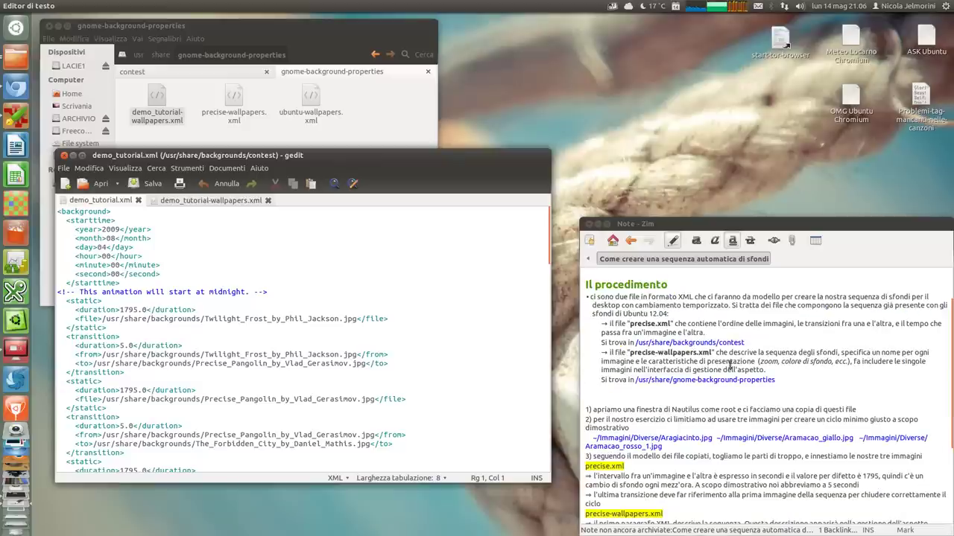
{"action": "scroll", "coordinate": [724, 359], "scroll_direction": "down", "scroll_amount": 1}
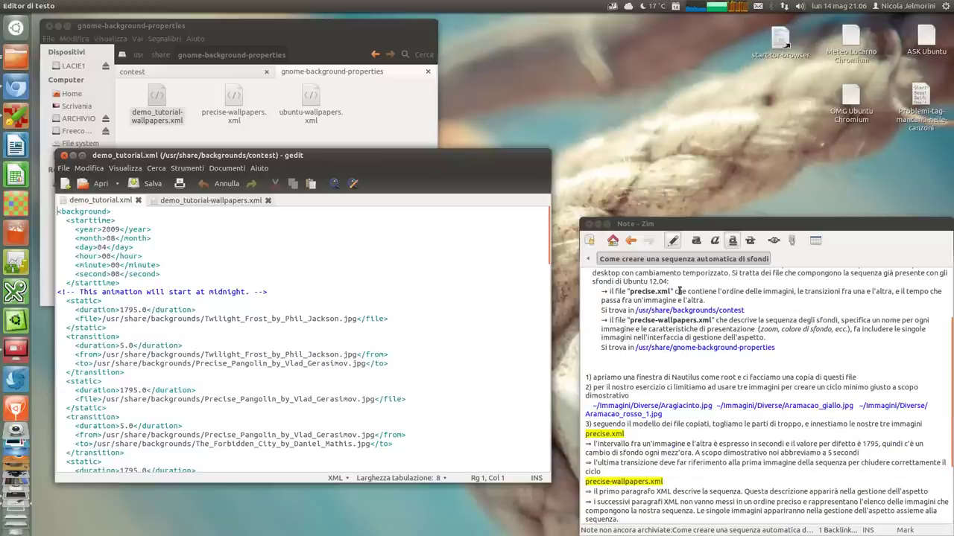
{"action": "left_click_drag", "start_coordinate": [686, 293], "coordinate": [796, 292]}
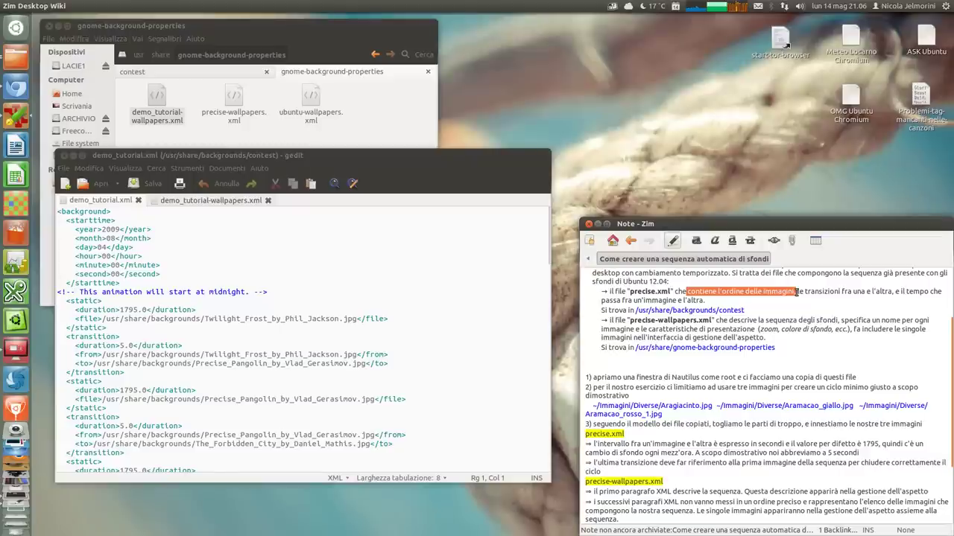
{"action": "left_click_drag", "start_coordinate": [796, 292], "coordinate": [890, 291]}
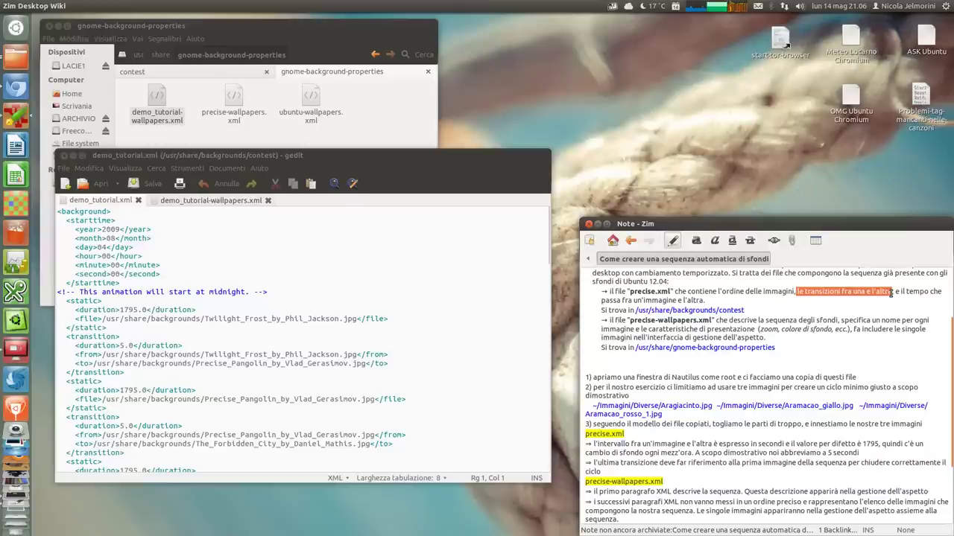
{"action": "left_click_drag", "start_coordinate": [900, 291], "coordinate": [901, 298]}
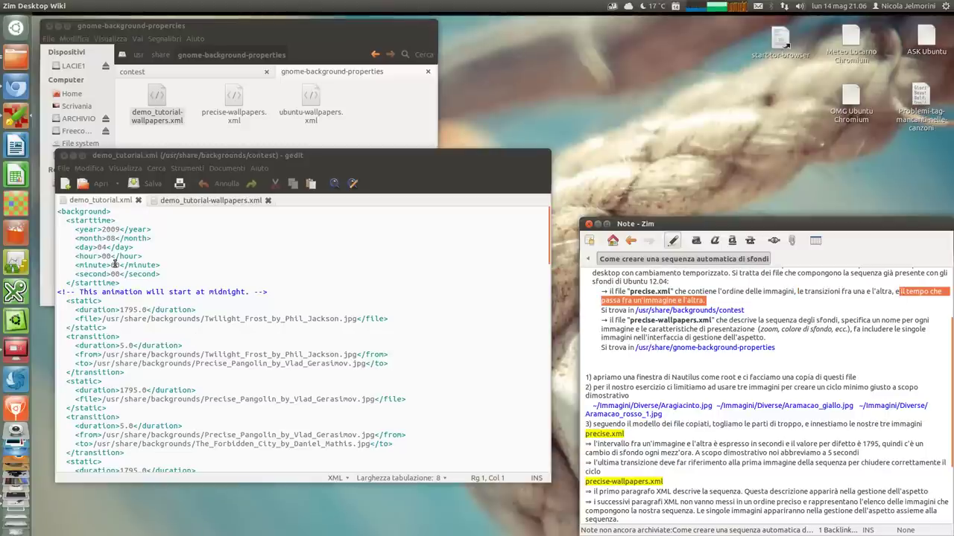
Step: Examine the start-time header of demo_tutorial.xml and how its static and transition blocks chain one image to the next
{"action": "left_click", "coordinate": [256, 256]}
{"action": "left_click_drag", "start_coordinate": [255, 160], "coordinate": [280, 157]}
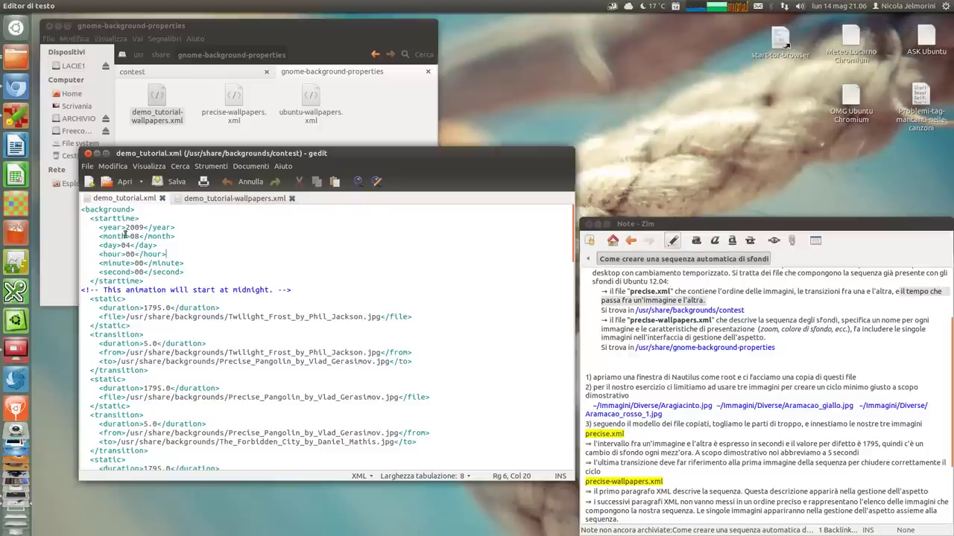
{"action": "left_click", "coordinate": [157, 281]}
{"action": "left_click_drag", "start_coordinate": [157, 281], "coordinate": [84, 209]}
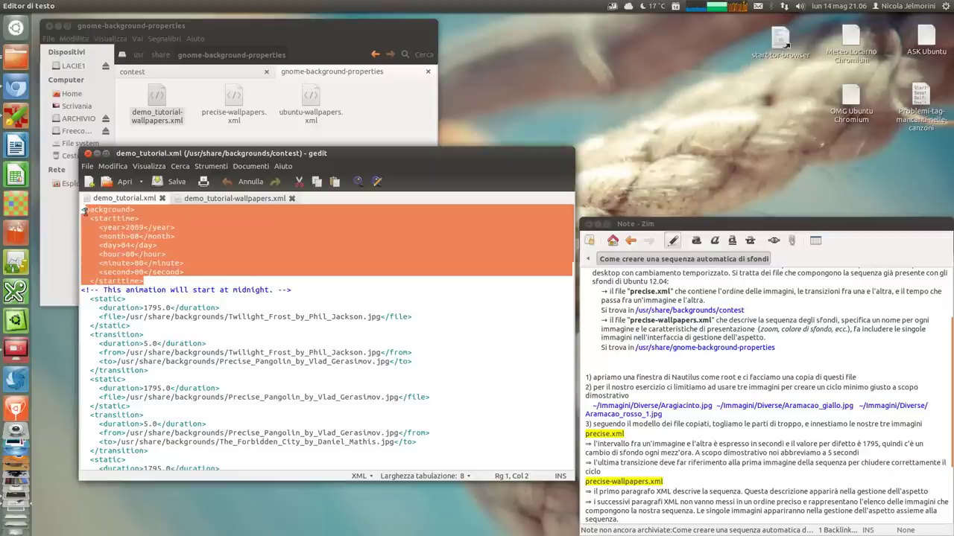
{"action": "left_click", "coordinate": [247, 269]}
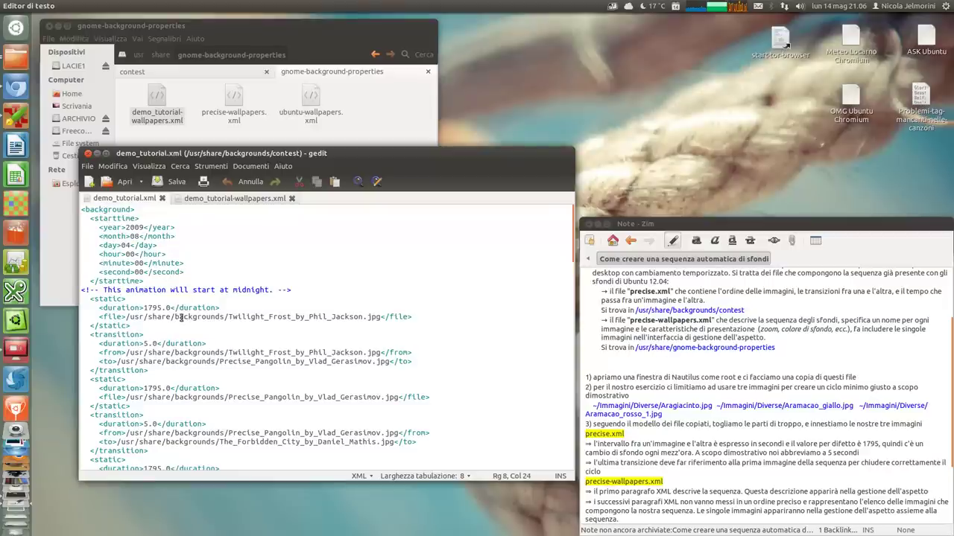
{"action": "left_click", "coordinate": [267, 317]}
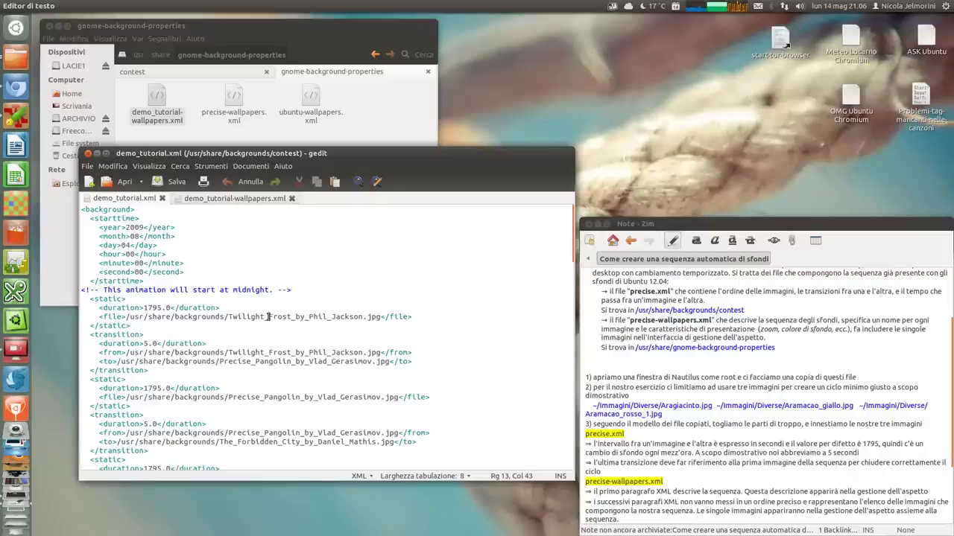
{"action": "scroll", "coordinate": [268, 316], "scroll_direction": "down", "scroll_amount": 1}
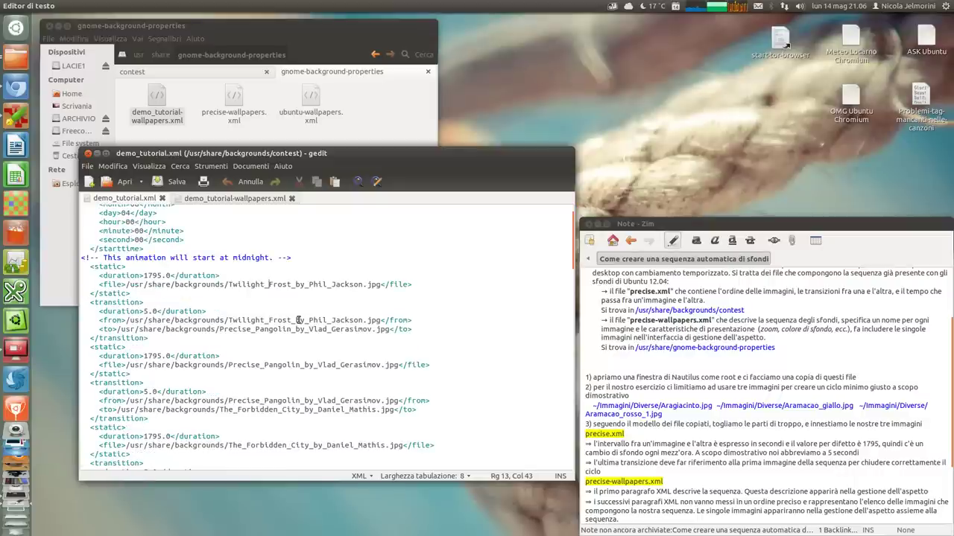
{"action": "left_click_drag", "start_coordinate": [157, 285], "coordinate": [339, 292]}
{"action": "left_click", "coordinate": [131, 283]}
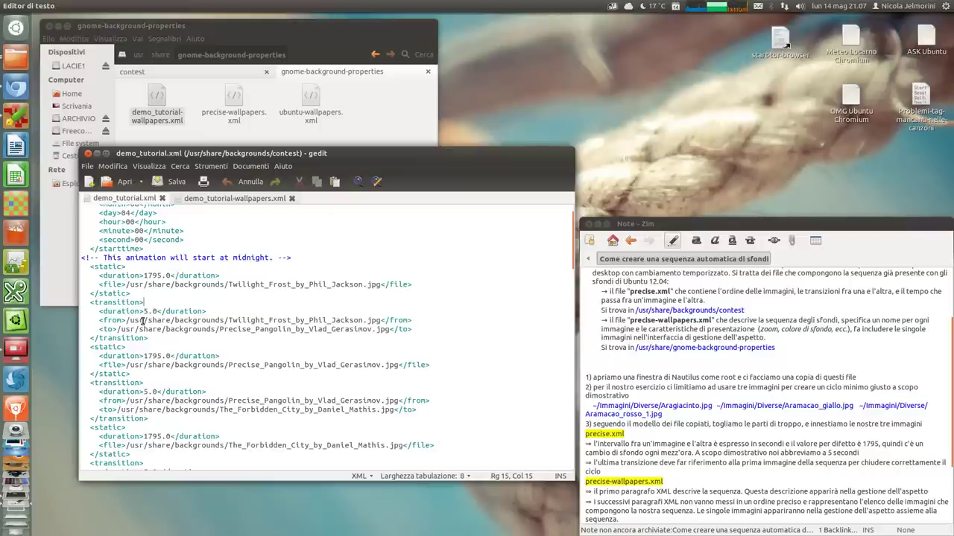
{"action": "left_click_drag", "start_coordinate": [367, 321], "coordinate": [322, 333]}
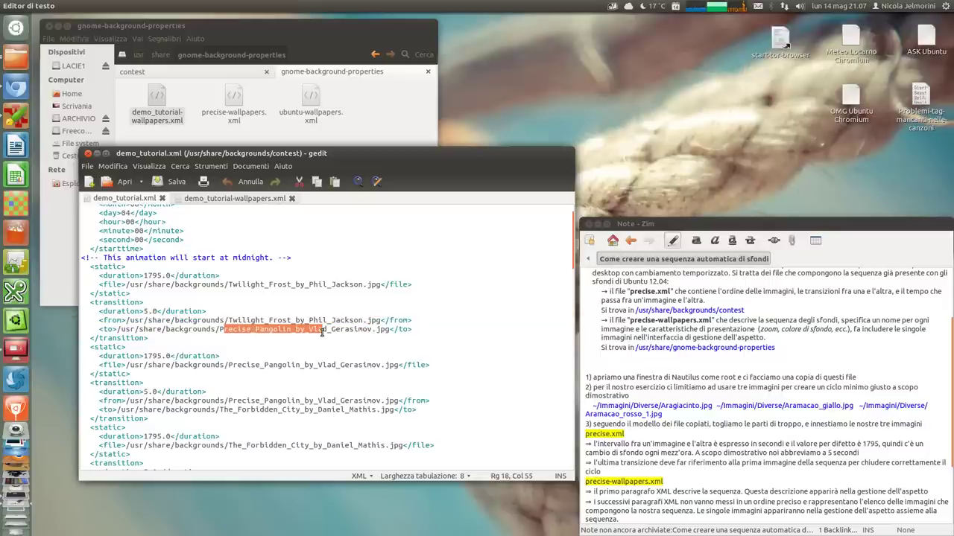
{"action": "left_click_drag", "start_coordinate": [237, 365], "coordinate": [357, 363]}
{"action": "left_click_drag", "start_coordinate": [240, 393], "coordinate": [283, 397]}
{"action": "left_click", "coordinate": [269, 409]}
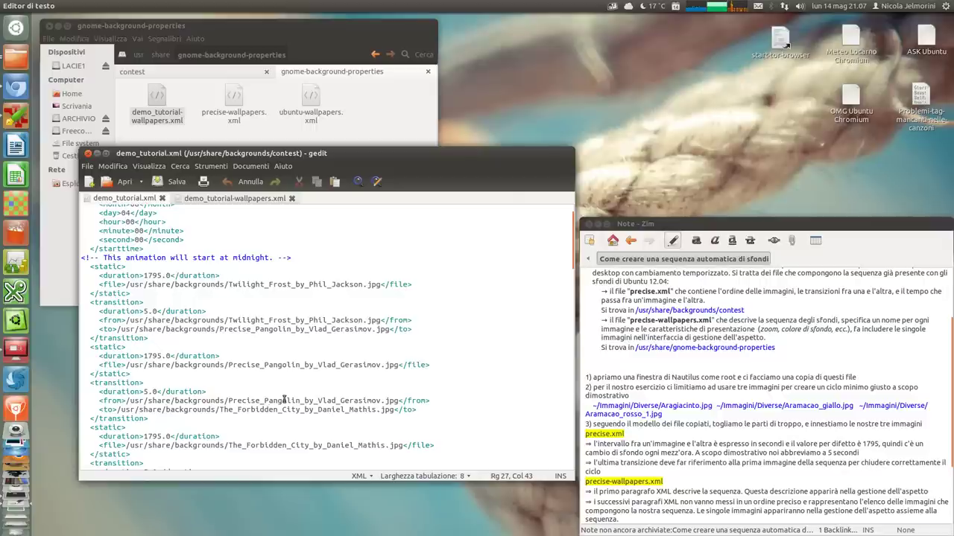
{"action": "left_click", "coordinate": [285, 284]}
Step: Enlarge the text editor window and trace the static and transition blocks of the first three images
{"action": "left_click_drag", "start_coordinate": [253, 153], "coordinate": [214, 91]}
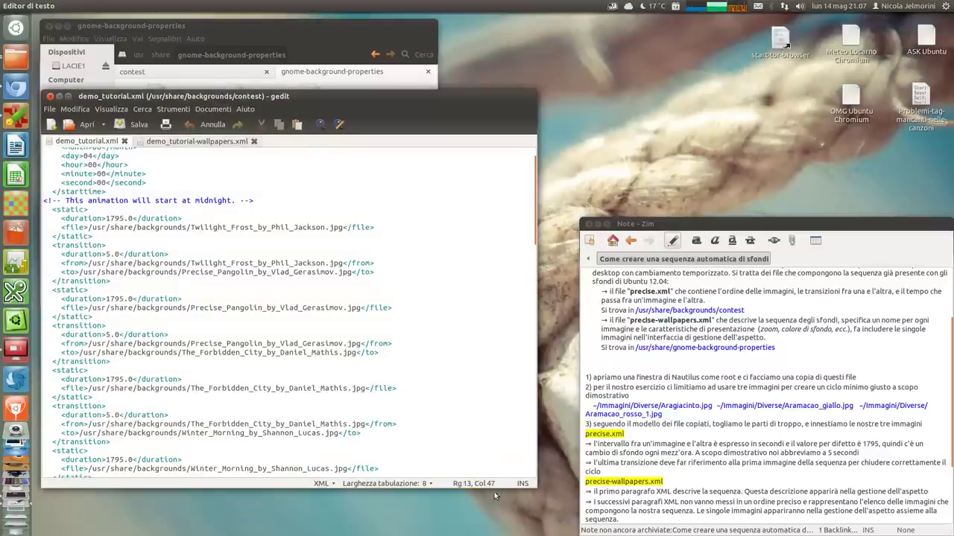
{"action": "left_click_drag", "start_coordinate": [534, 485], "coordinate": [522, 530]}
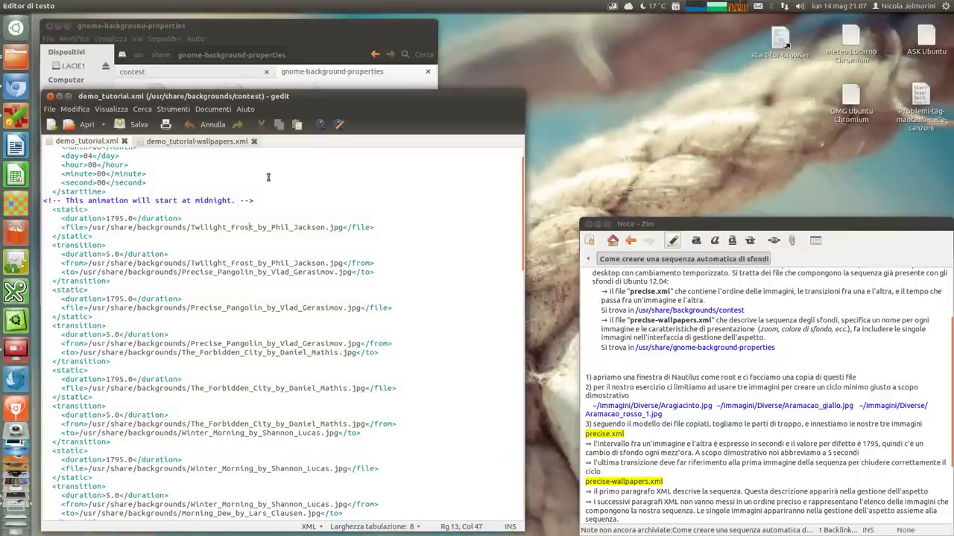
{"action": "left_click_drag", "start_coordinate": [294, 98], "coordinate": [309, 96]}
{"action": "left_click", "coordinate": [288, 225]}
{"action": "left_click", "coordinate": [283, 261]}
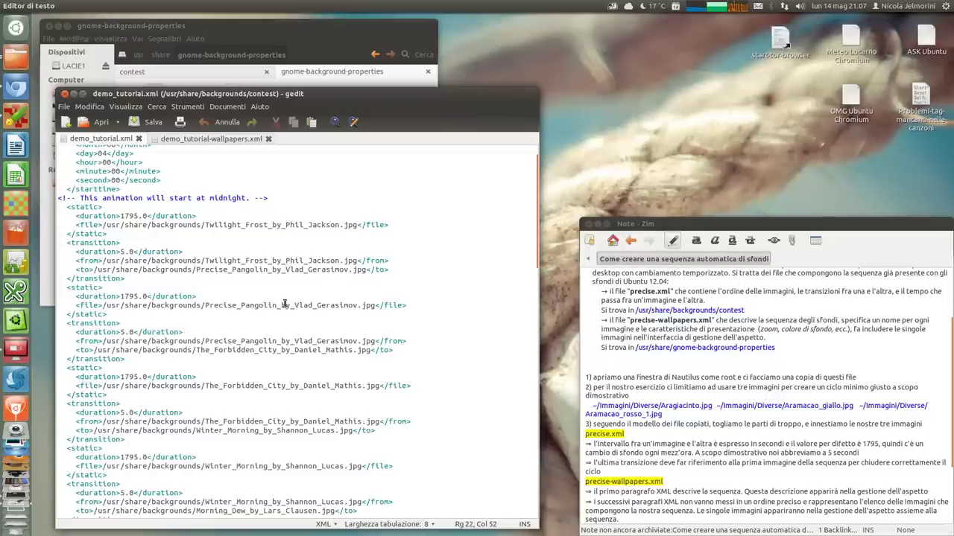
{"action": "left_click", "coordinate": [274, 341]}
{"action": "left_click", "coordinate": [274, 350]}
Step: Delete everything between the third image's static block and the file's last transition block, leaving no blank line
{"action": "left_click_drag", "start_coordinate": [61, 403], "coordinate": [119, 403]}
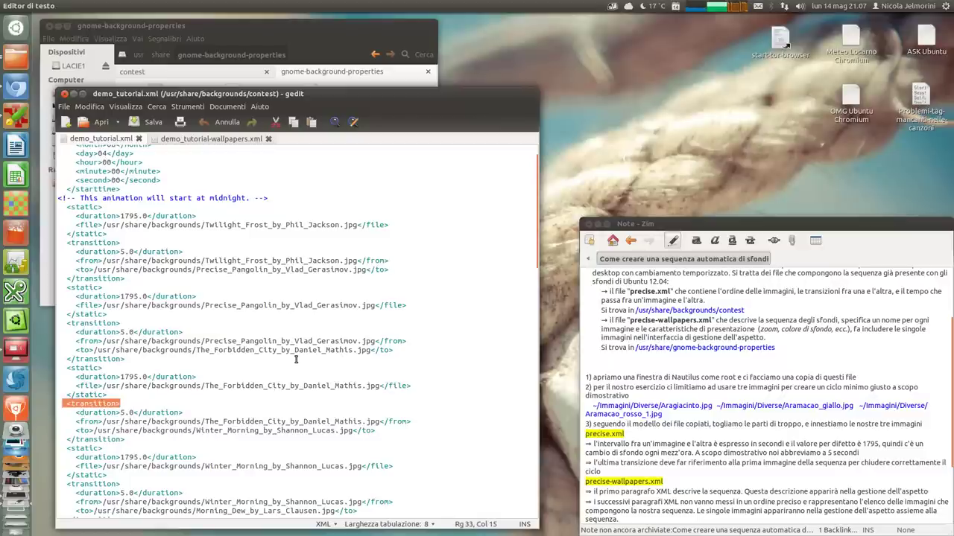
{"action": "key", "text": "shift+Down"}
{"action": "key", "text": "shift+Down"}
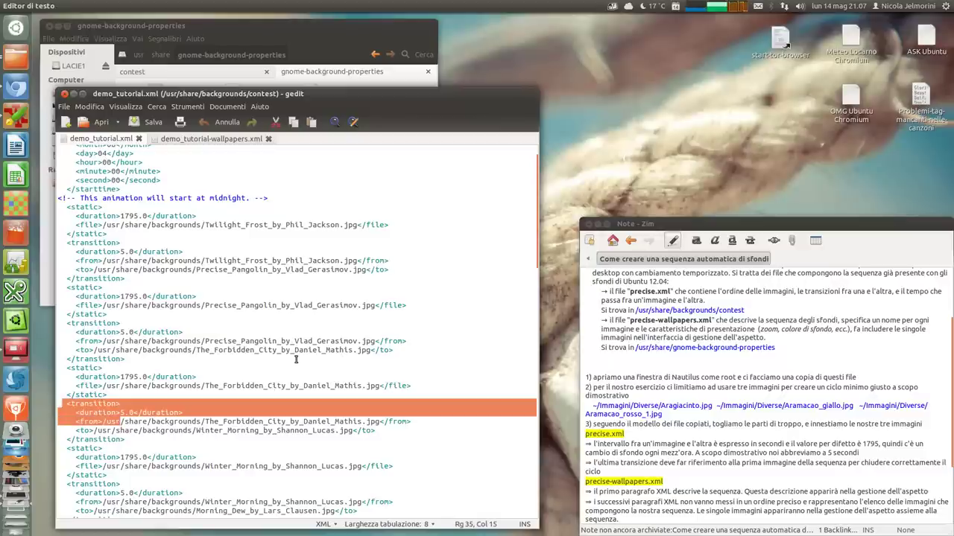
{"action": "key", "text": "Left"}
{"action": "key", "text": "shift+Down"}
{"action": "key", "text": "shift+Down"}
{"action": "key", "text": "shift+Down"}
{"action": "key", "text": "shift+Down"}
{"action": "key", "text": "shift+Down"}
{"action": "key", "text": "shift+Down"}
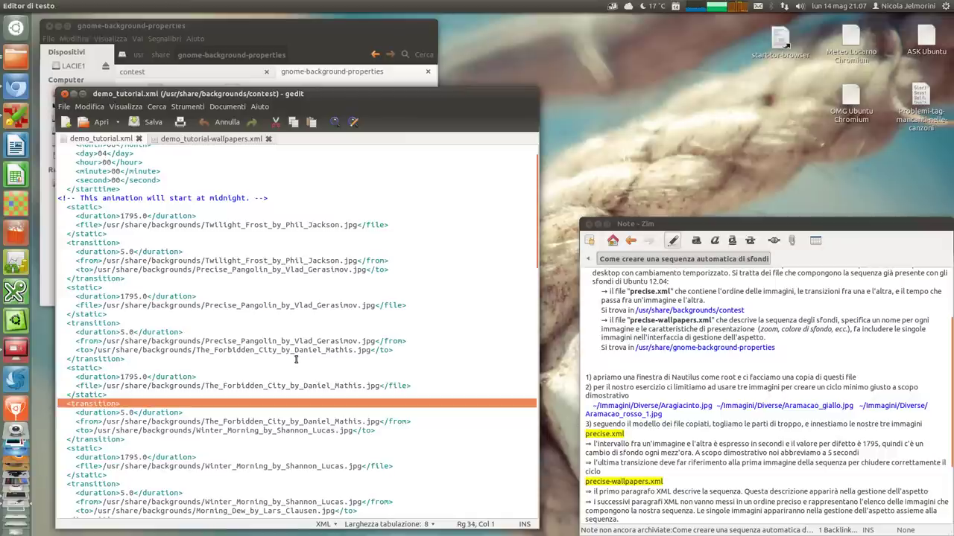
{"action": "key", "text": "shift+Down"}
{"action": "key", "text": "shift+Down"}
{"action": "key", "text": "shift+Down"}
{"action": "key", "text": "shift+Down"}
{"action": "key", "text": "shift+Down"}
{"action": "key", "text": "shift+Down"}
{"action": "key", "text": "shift+Down"}
{"action": "key", "text": "shift+Down"}
{"action": "key", "text": "shift+Down"}
{"action": "key", "text": "shift+Down"}
{"action": "key", "text": "shift+Down"}
{"action": "key", "text": "shift+Down"}
{"action": "key", "text": "shift+Down"}
{"action": "key", "text": "shift+Down"}
{"action": "key", "text": "shift+Down"}
{"action": "key", "text": "shift+Down"}
{"action": "key", "text": "shift+Down"}
{"action": "key", "text": "shift+Down"}
{"action": "key", "text": "shift+Down"}
{"action": "key", "text": "shift+Down"}
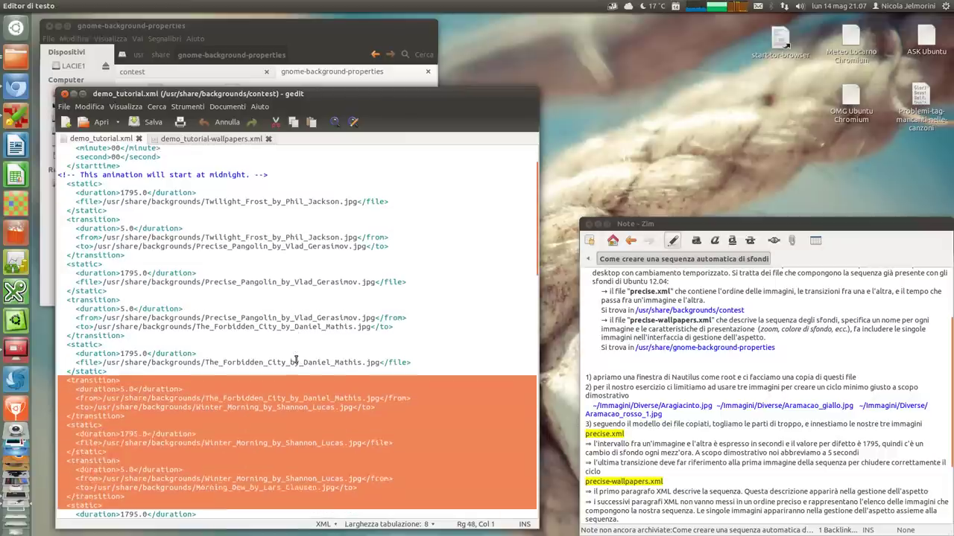
{"action": "key", "text": "shift+Down"}
{"action": "key", "text": "shift+Down"}
{"action": "key", "text": "shift+Down"}
{"action": "key", "text": "shift+Down"}
{"action": "key", "text": "shift+Down"}
{"action": "key", "text": "shift+Down"}
{"action": "key", "text": "shift+Down"}
{"action": "key", "text": "shift+Down"}
{"action": "key", "text": "shift+Down"}
{"action": "key", "text": "shift+Down"}
{"action": "key", "text": "shift+Down"}
{"action": "key", "text": "shift+Down"}
{"action": "key", "text": "shift+Down"}
{"action": "key", "text": "shift+Down"}
{"action": "key", "text": "shift+Down"}
{"action": "key", "text": "shift+Down"}
{"action": "key", "text": "shift+Down"}
{"action": "key", "text": "shift+Down"}
{"action": "key", "text": "shift+Down"}
{"action": "key", "text": "shift+Down"}
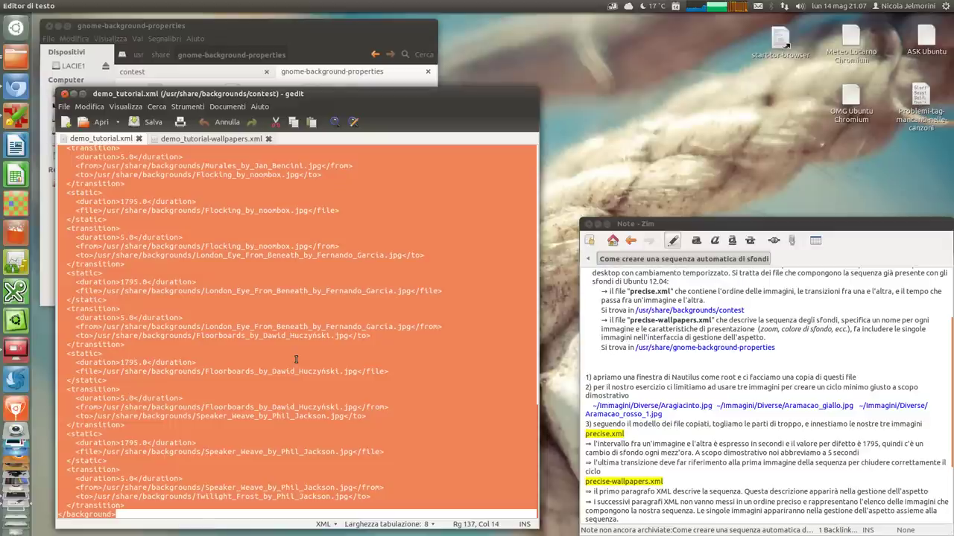
{"action": "key", "text": "shift+Up"}
{"action": "key", "text": "shift+Up"}
{"action": "key", "text": "shift+Up"}
{"action": "key", "text": "shift+Up"}
{"action": "key", "text": "shift+Up"}
{"action": "key", "text": "shift+Up"}
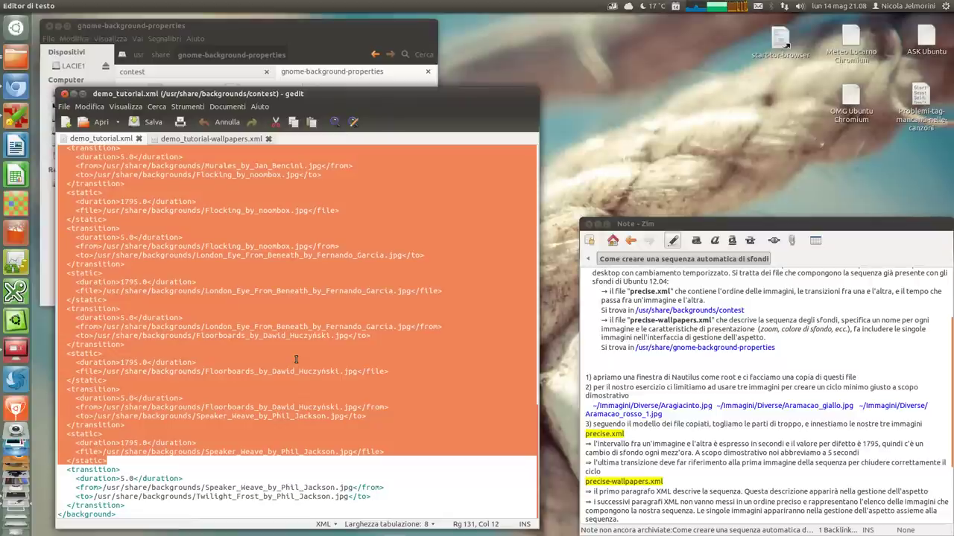
{"action": "key", "text": "Delete"}
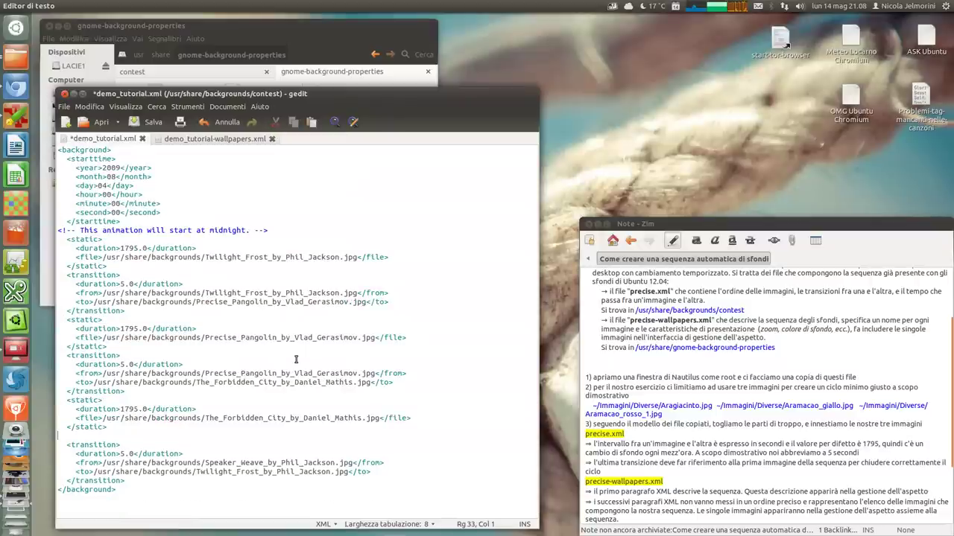
{"action": "key", "text": "BackSpace"}
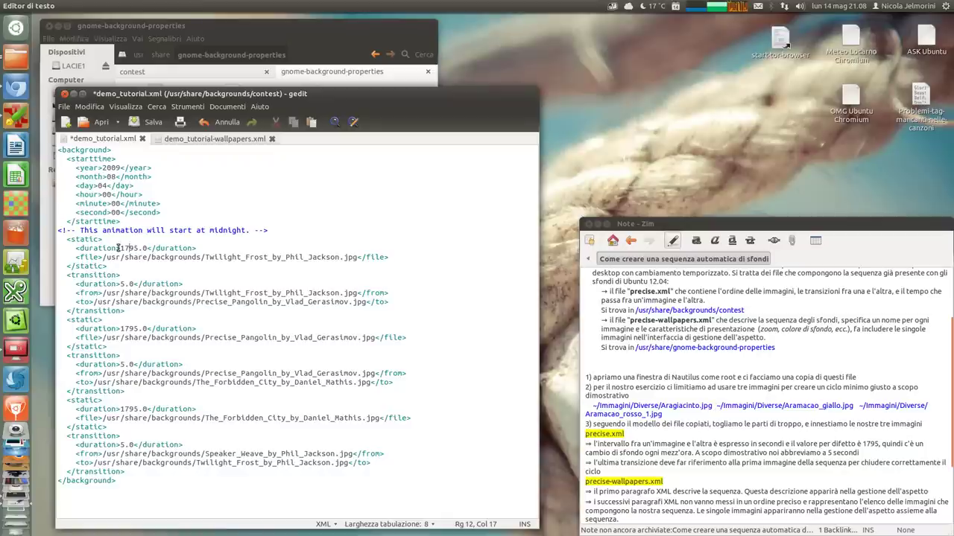
Step: Set the duration in the first static block to 10.0 seconds
{"action": "left_click_drag", "start_coordinate": [119, 248], "coordinate": [147, 246]}
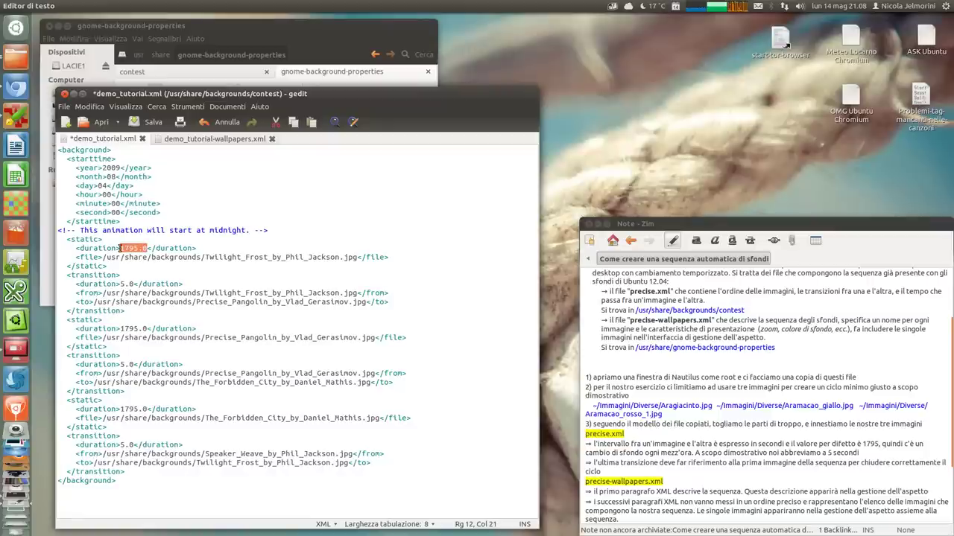
{"action": "left_click", "coordinate": [119, 248]}
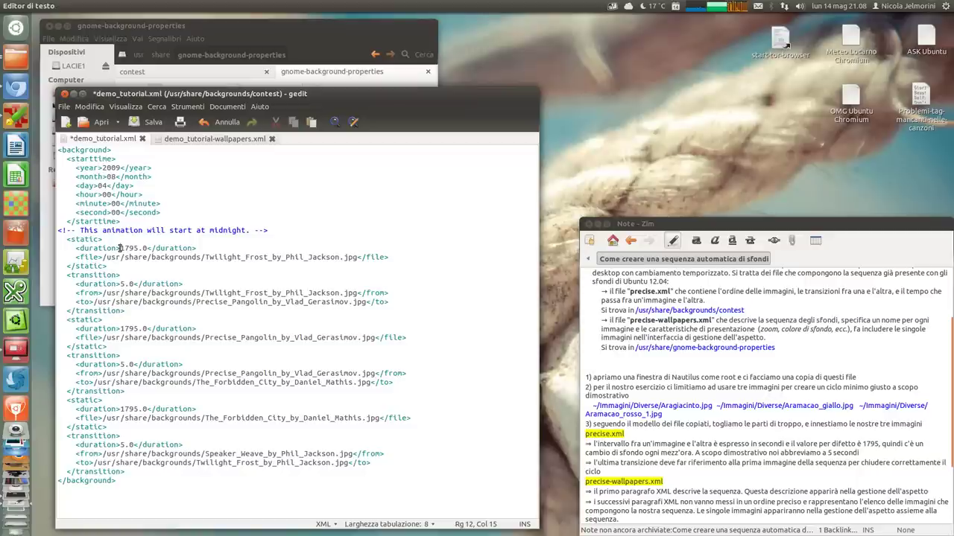
{"action": "left_click_drag", "start_coordinate": [119, 248], "coordinate": [147, 250]}
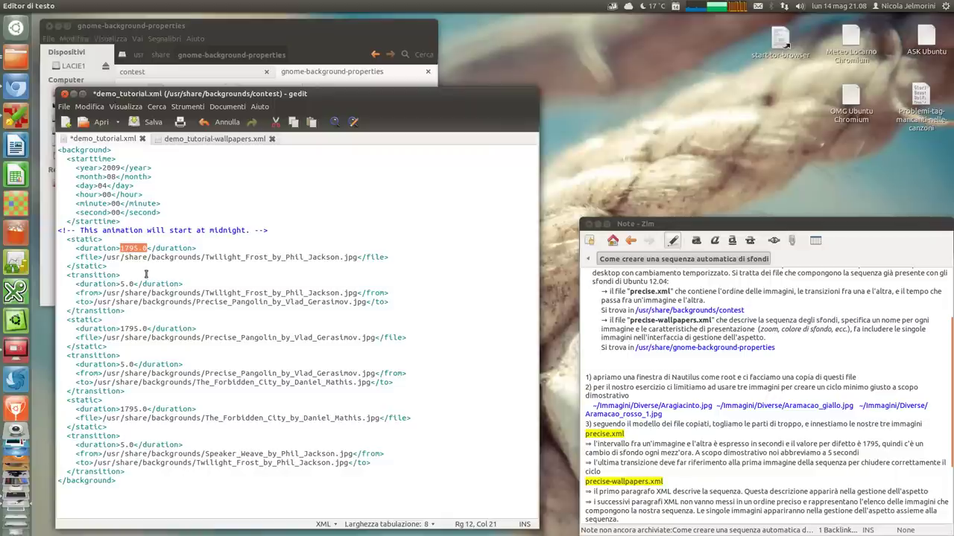
{"action": "left_click", "coordinate": [119, 284]}
{"action": "left_click_drag", "start_coordinate": [119, 284], "coordinate": [133, 284]}
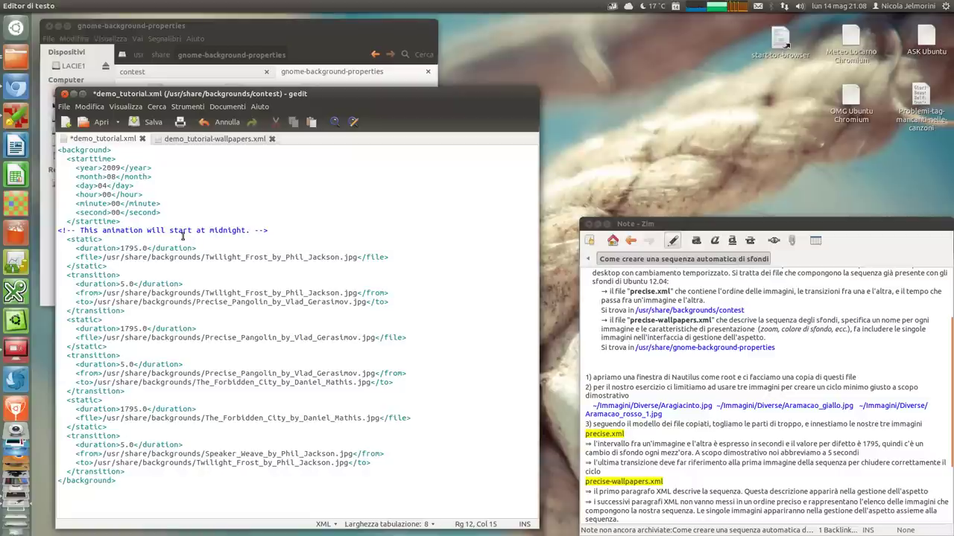
{"action": "key", "text": "shift+Right"}
{"action": "type", "text": "10"}
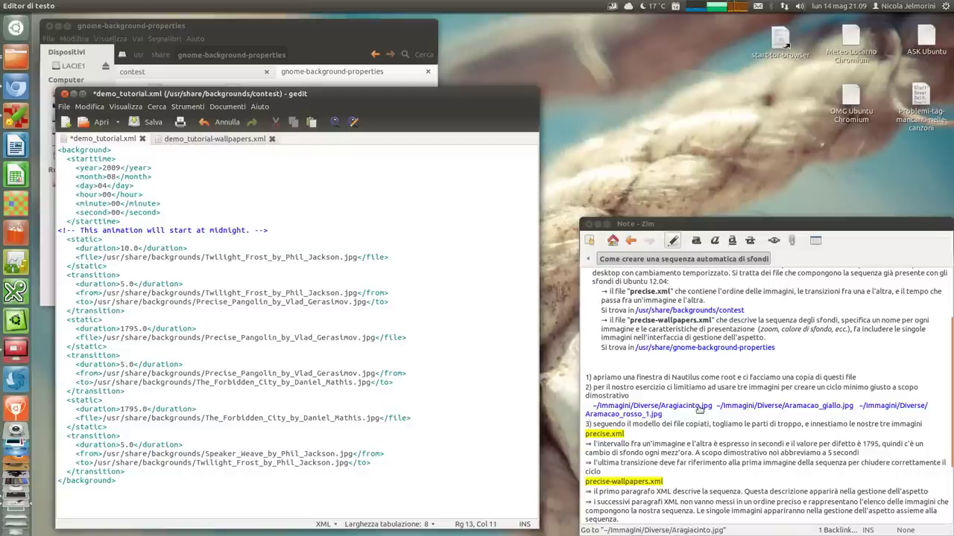
Step: Replace the file path in the first static block with /Immagini/Diverse/Aragiacinto.jpg copied from the notes
{"action": "left_click_drag", "start_coordinate": [713, 406], "coordinate": [596, 408]}
{"action": "key", "text": "ctrl+c"}
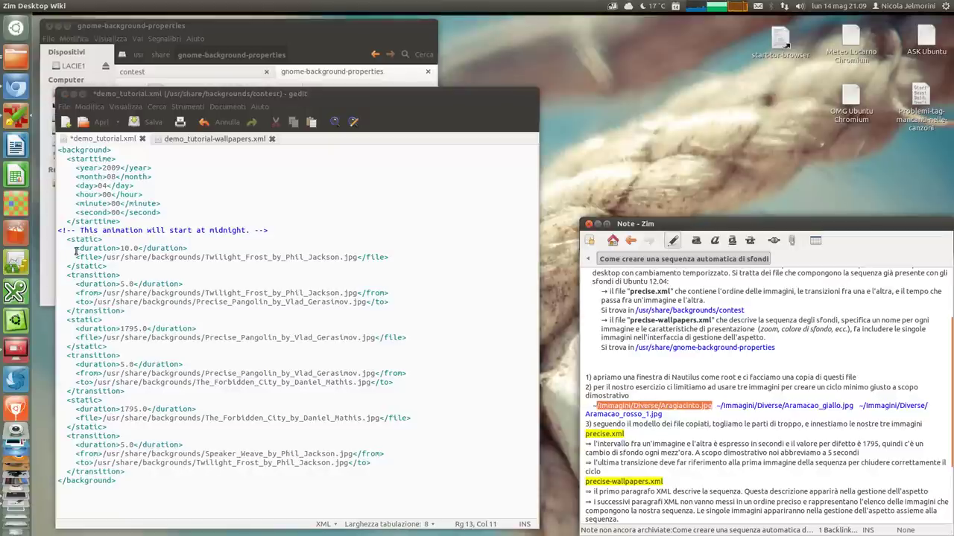
{"action": "left_click_drag", "start_coordinate": [102, 257], "coordinate": [356, 258]}
{"action": "key", "text": "ctrl+v"}
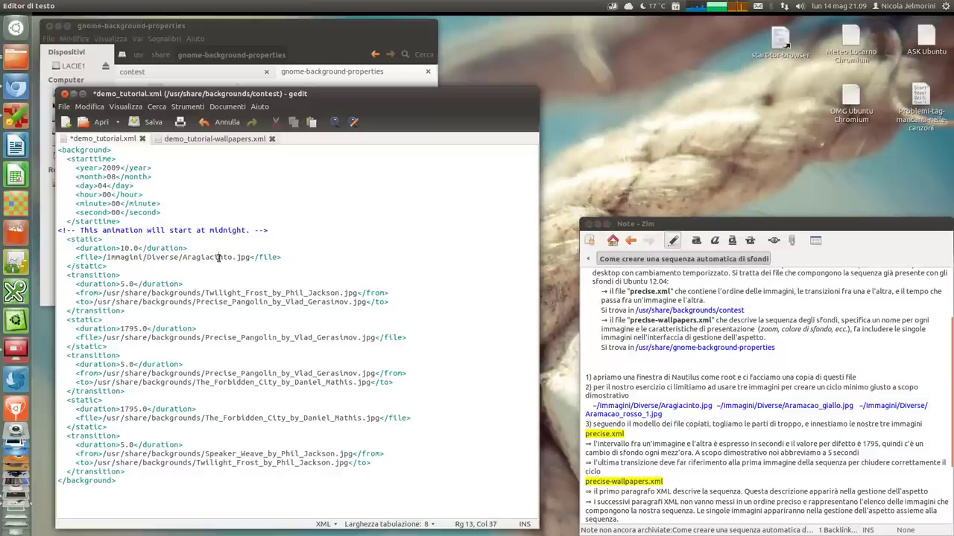
{"action": "key", "text": "Left"}
{"action": "key", "text": "Left"}
{"action": "key", "text": "Left"}
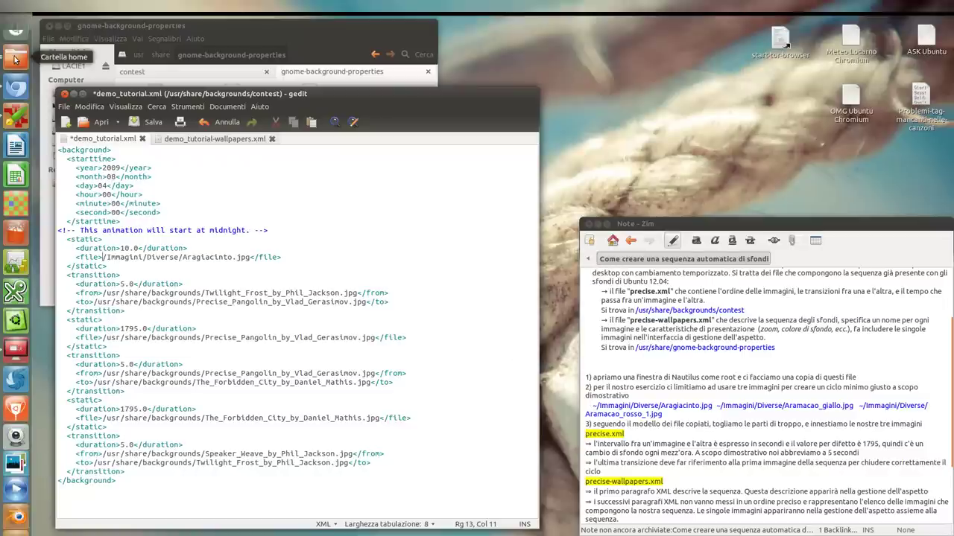
{"action": "key", "text": "alt+Tab"}
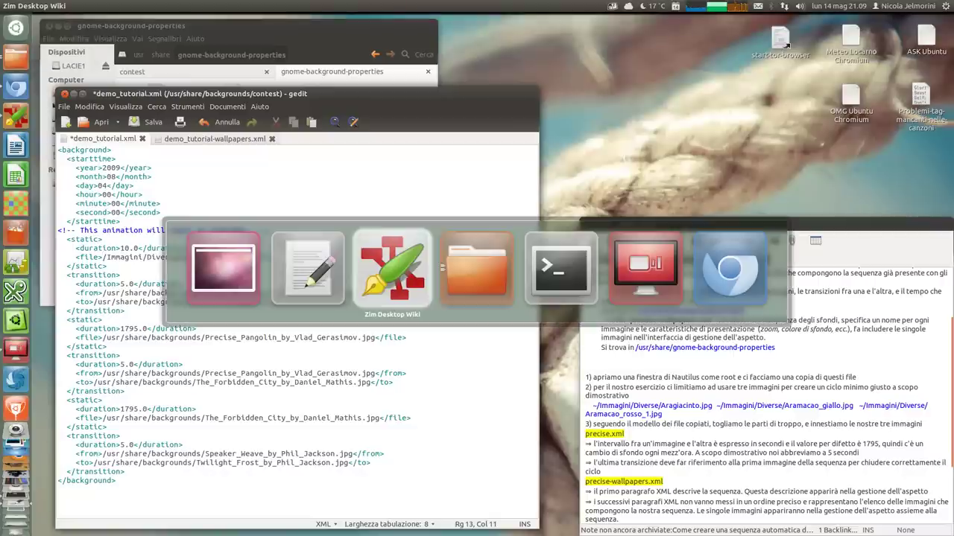
{"action": "key", "text": "Escape"}
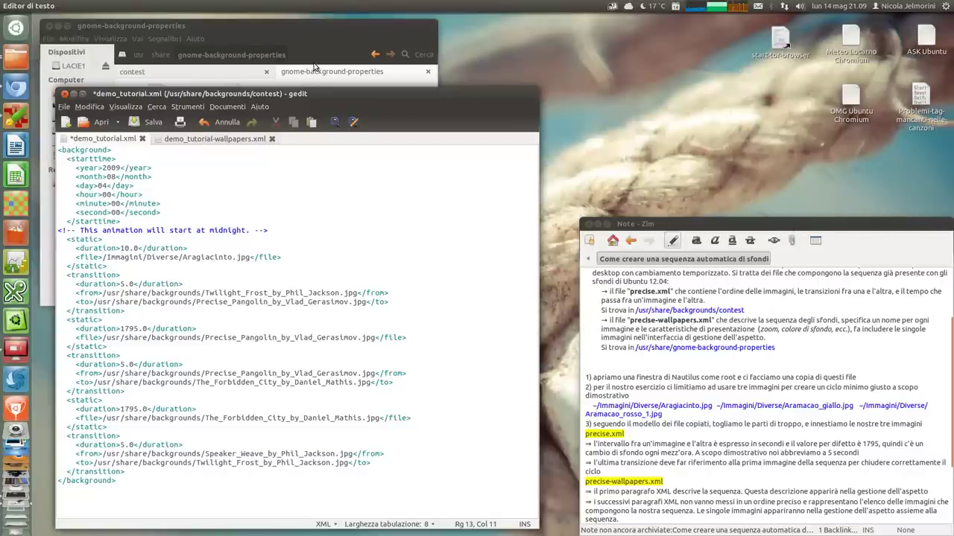
{"action": "key", "text": "alt+Tab"}
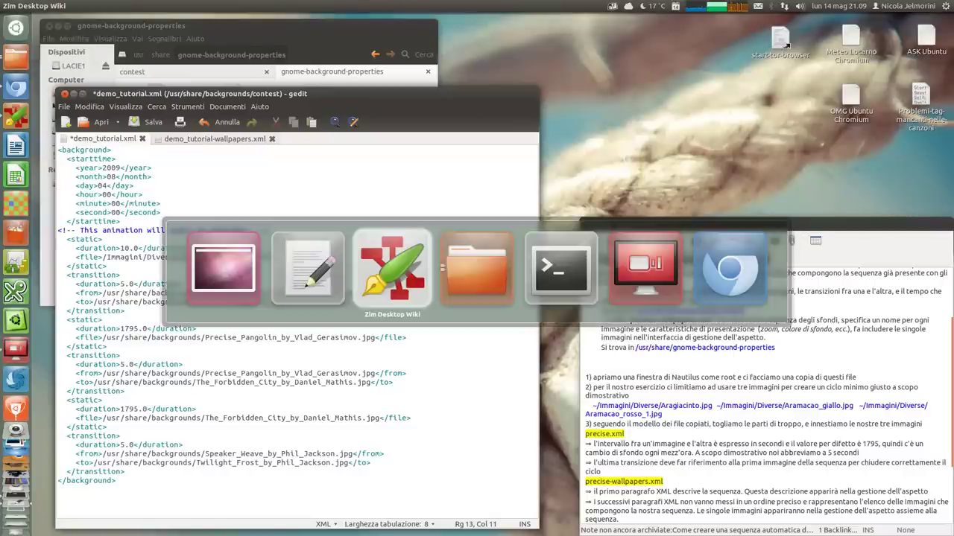
{"action": "key", "text": "alt+Tab"}
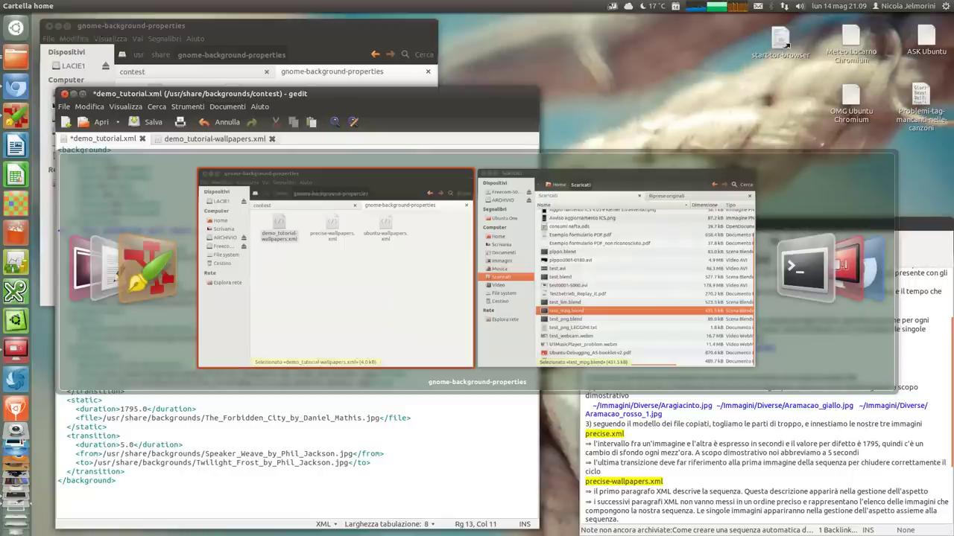
{"action": "key", "text": "Right"}
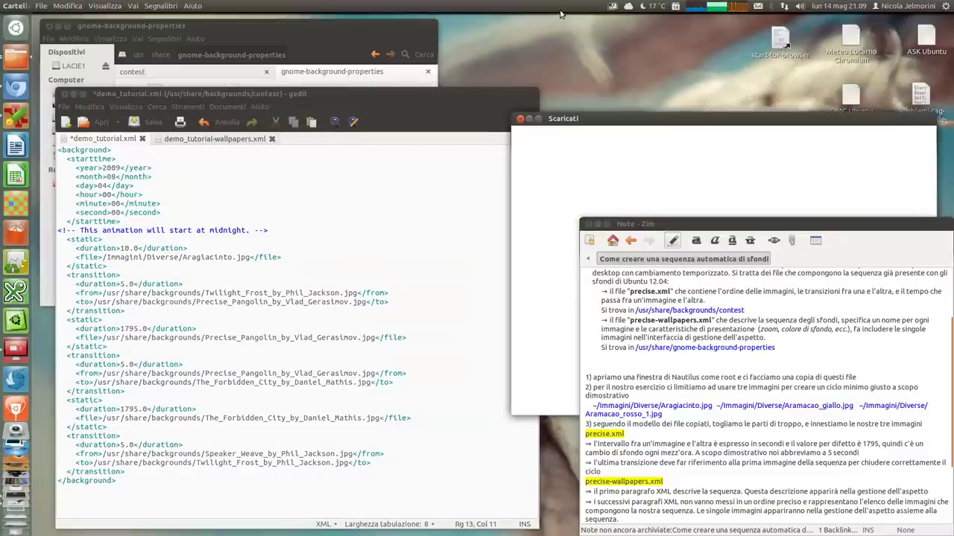
{"action": "left_click_drag", "start_coordinate": [715, 124], "coordinate": [619, 168]}
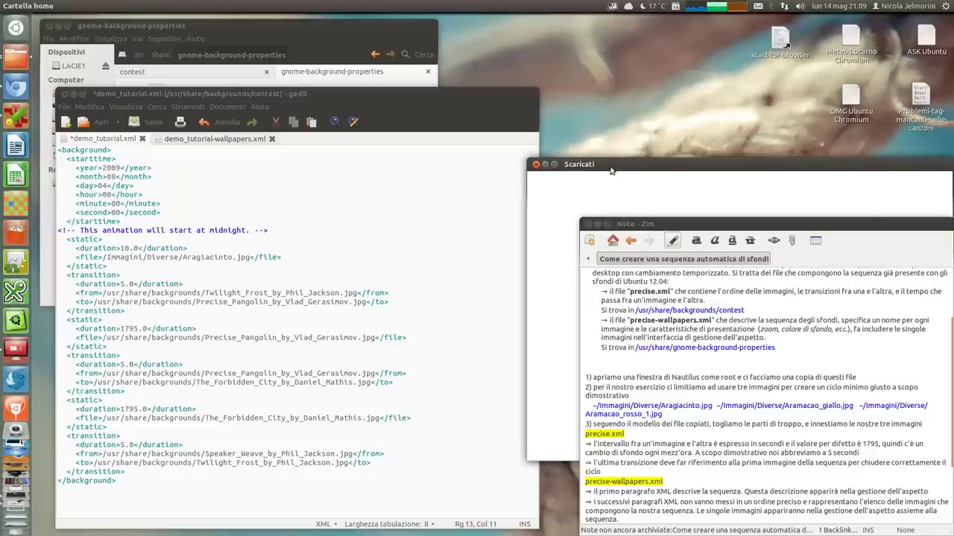
{"action": "left_click", "coordinate": [539, 164]}
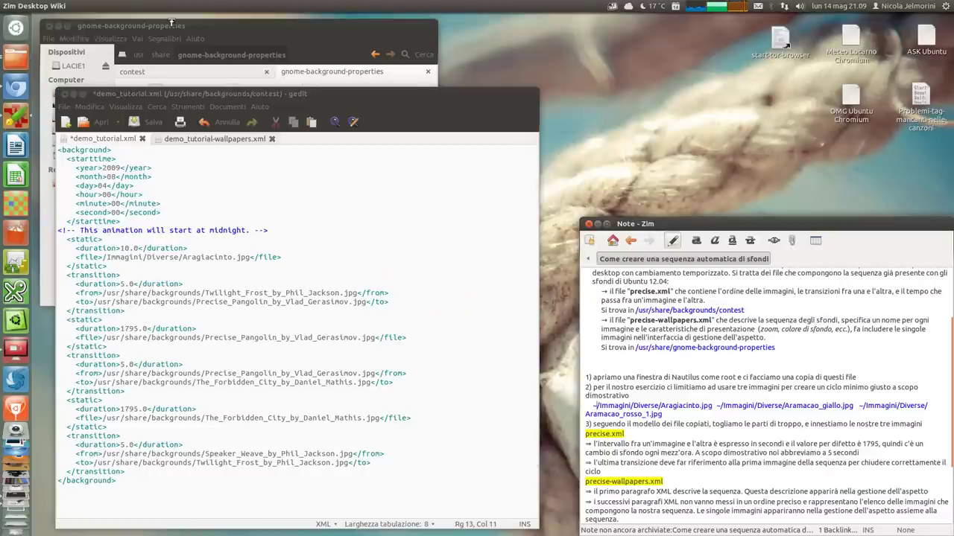
Step: Insert /home and the user's home folder name in front of /Immagini in the first static block's file path
{"action": "left_click", "coordinate": [103, 257]}
{"action": "type", "text": "/home"}
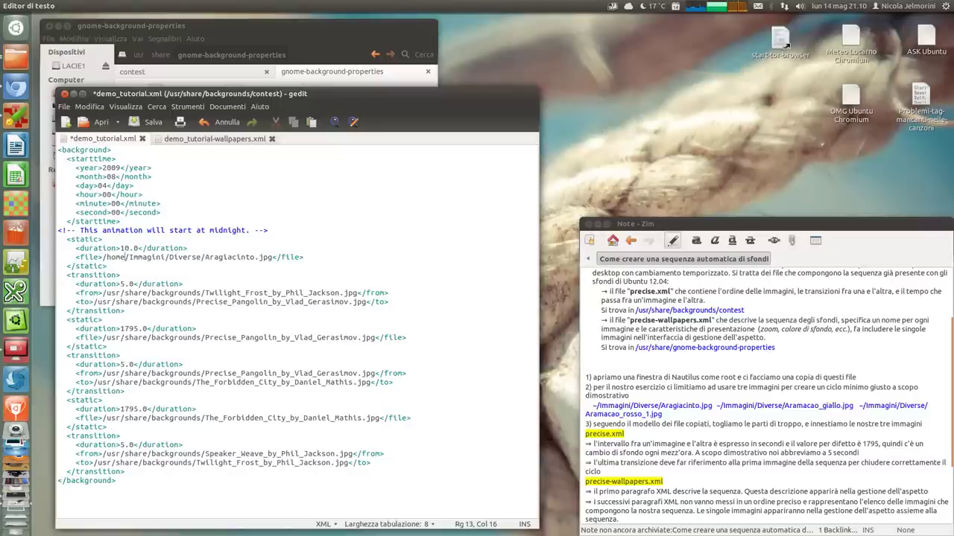
{"action": "type", "text": "/nicoa"}
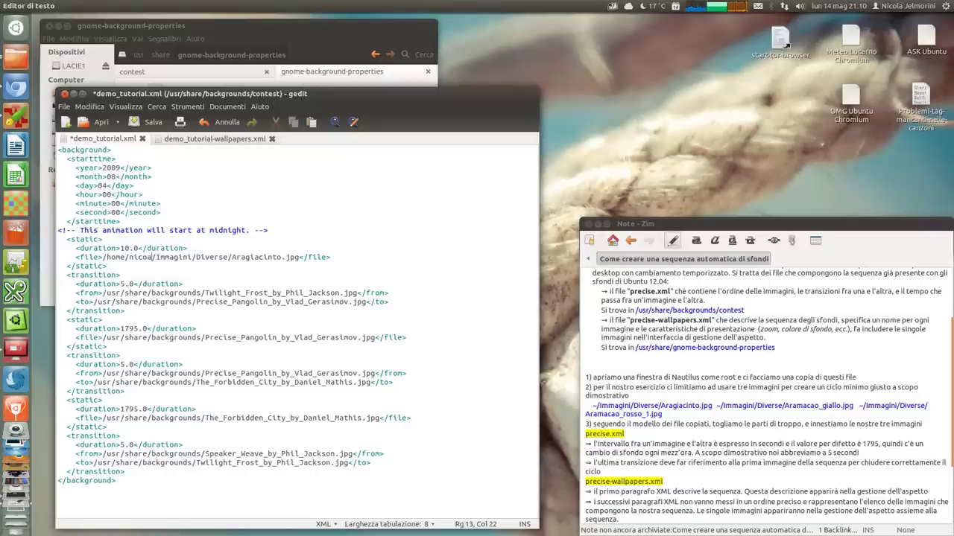
{"action": "key", "text": "BackSpace"}
{"action": "type", "text": "la"}
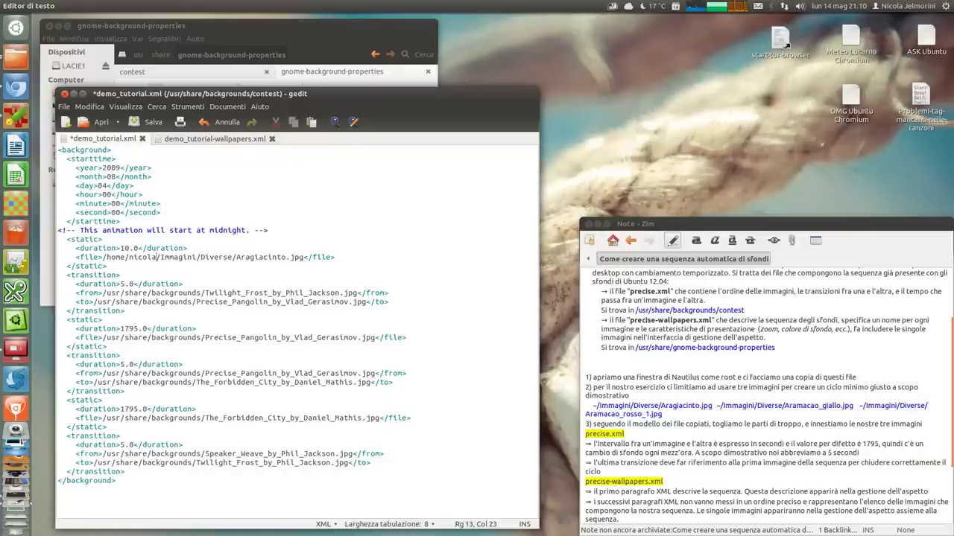
Step: Switch to the file manager, browse from the file system root through home to the user's folder to check the path, and move the window aside
{"action": "key", "text": "alt+Tab"}
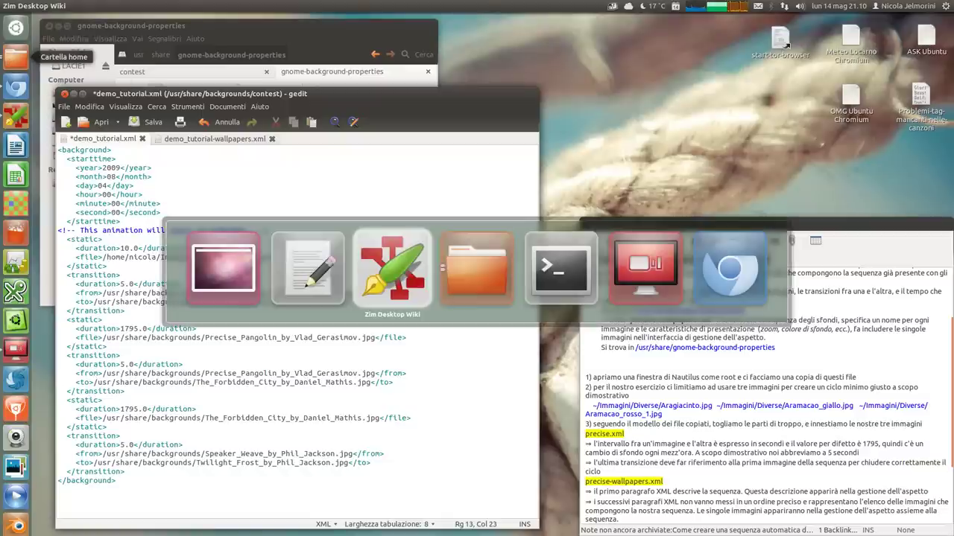
{"action": "key", "text": "alt+Tab"}
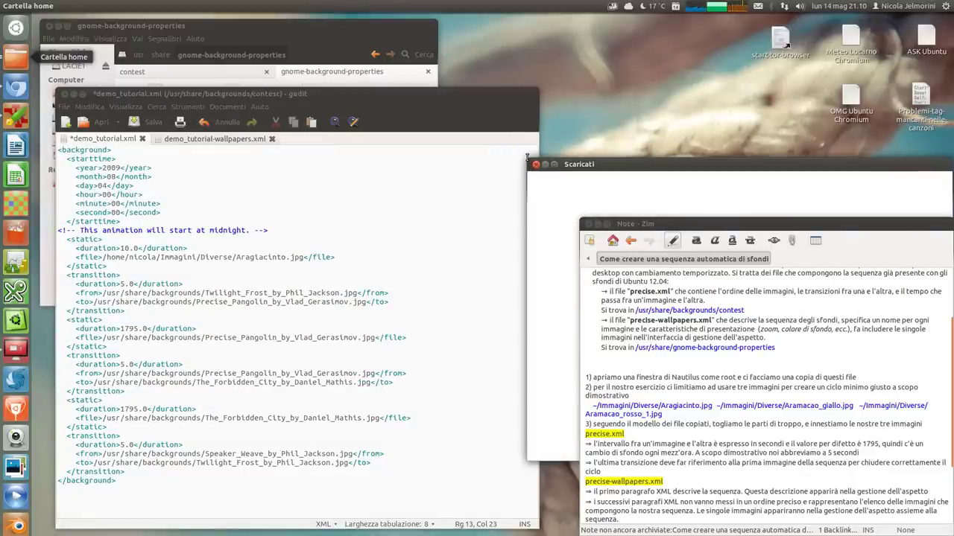
{"action": "left_click_drag", "start_coordinate": [528, 162], "coordinate": [520, 156]}
{"action": "left_click_drag", "start_coordinate": [625, 157], "coordinate": [323, 90]}
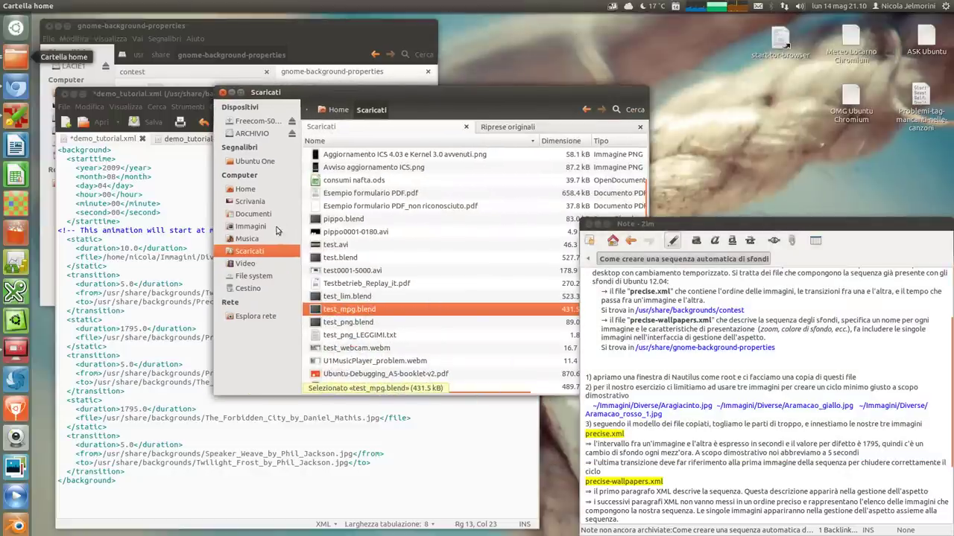
{"action": "left_click", "coordinate": [253, 275]}
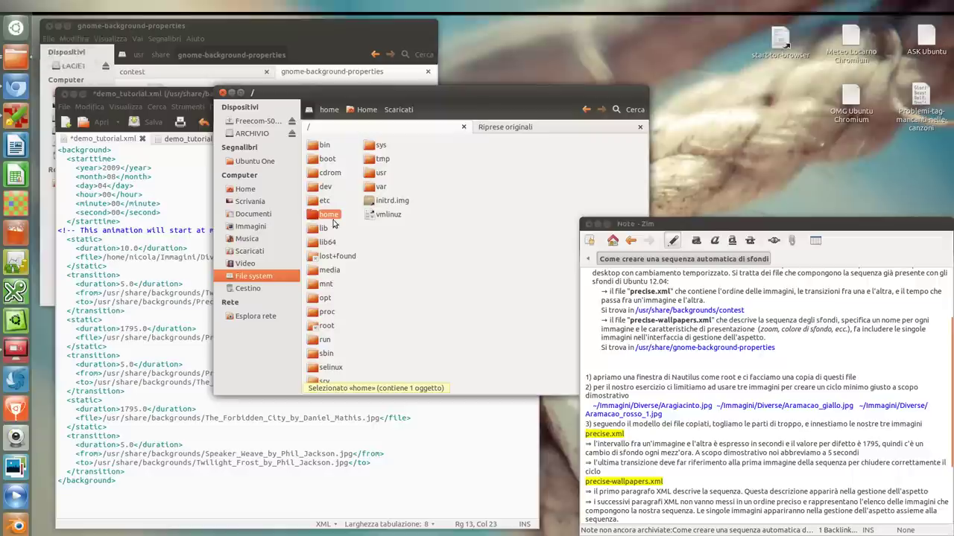
{"action": "double_click", "coordinate": [310, 217]}
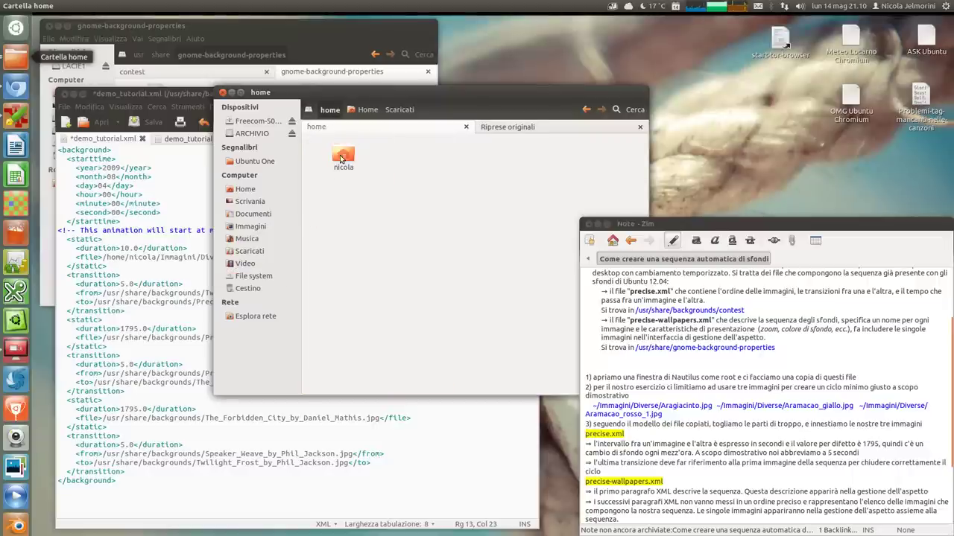
{"action": "double_click", "coordinate": [340, 154]}
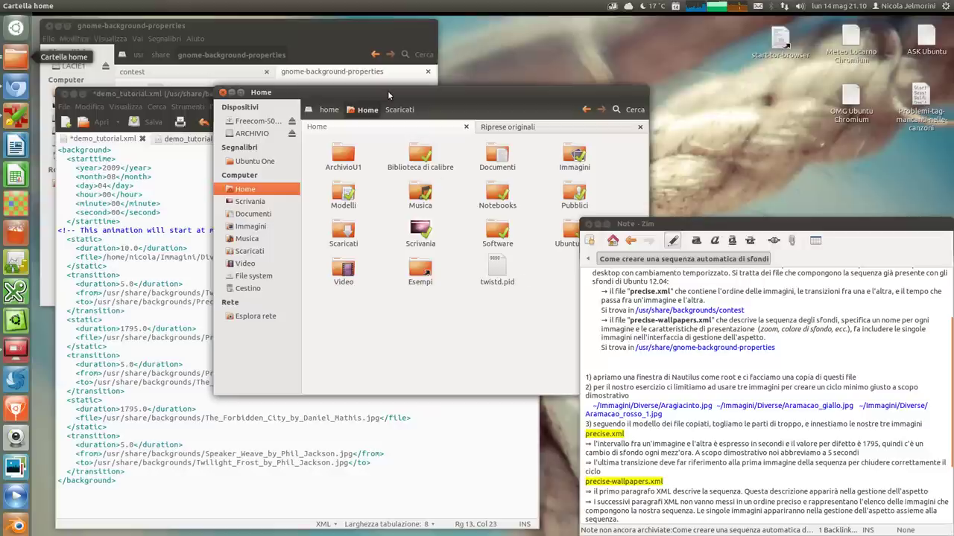
{"action": "left_click_drag", "start_coordinate": [387, 90], "coordinate": [567, 230]}
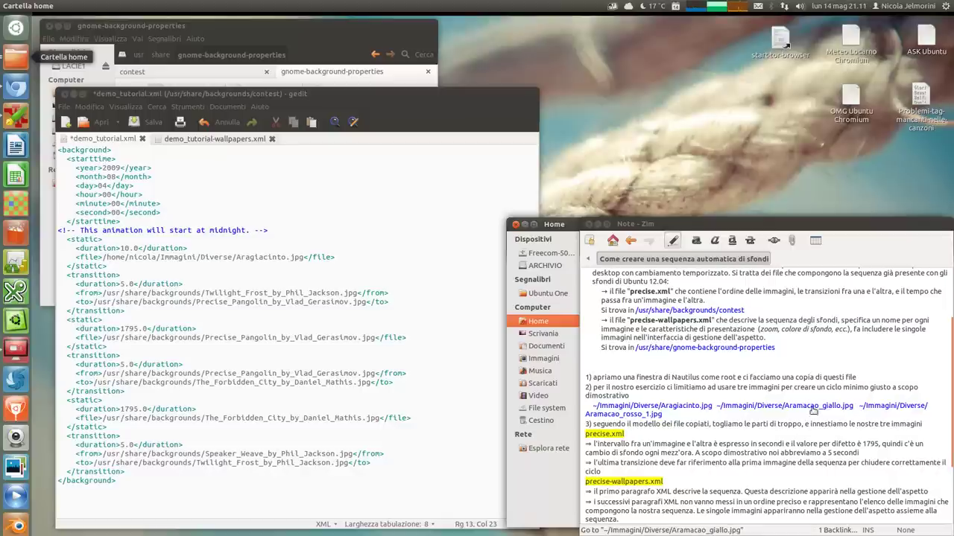
Step: Replace the first transition's "to" path with /Immagini/Diverse/Aramacao_giallo.jpg copied from the notes, prefixed with the user's home directory
{"action": "left_click_drag", "start_coordinate": [853, 406], "coordinate": [719, 408]}
{"action": "key", "text": "ctrl+c"}
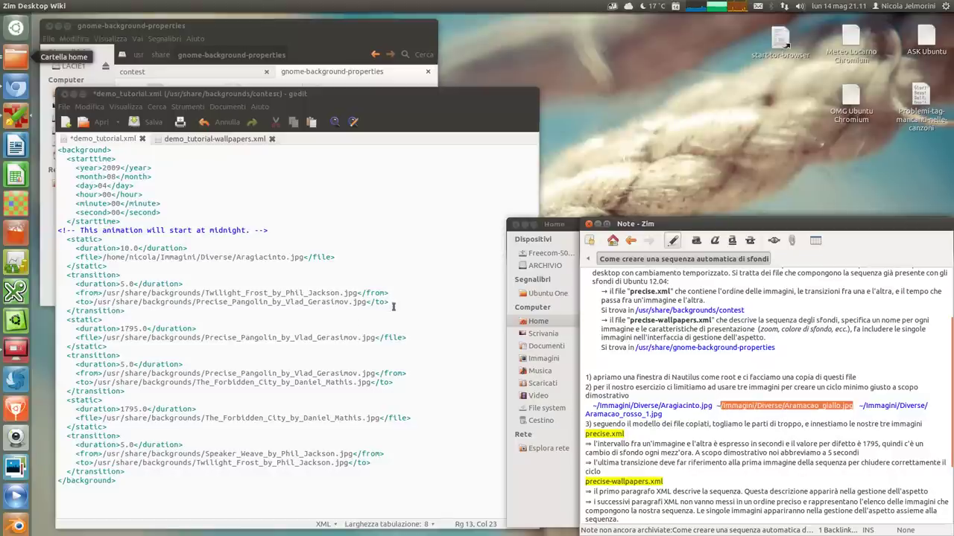
{"action": "left_click_drag", "start_coordinate": [366, 302], "coordinate": [97, 305]}
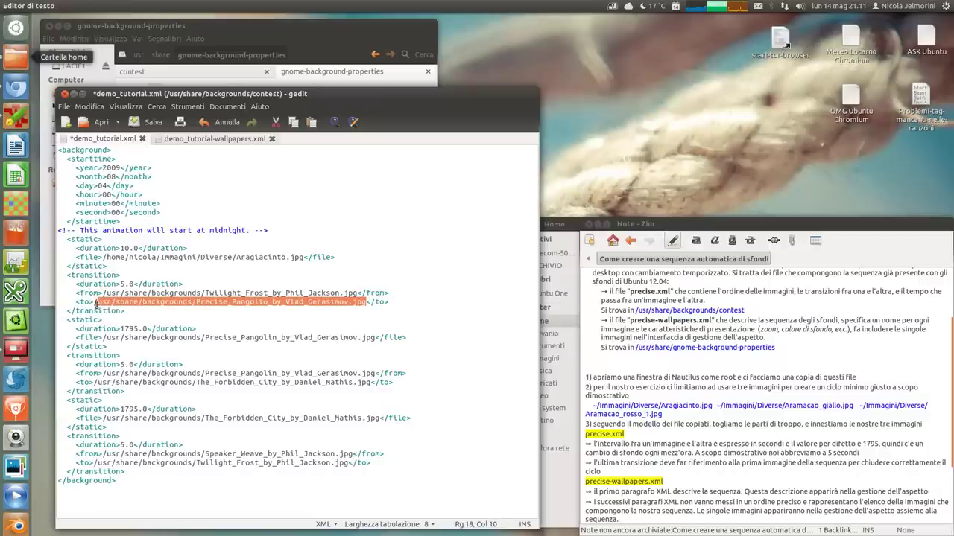
{"action": "key", "text": "ctrl+v"}
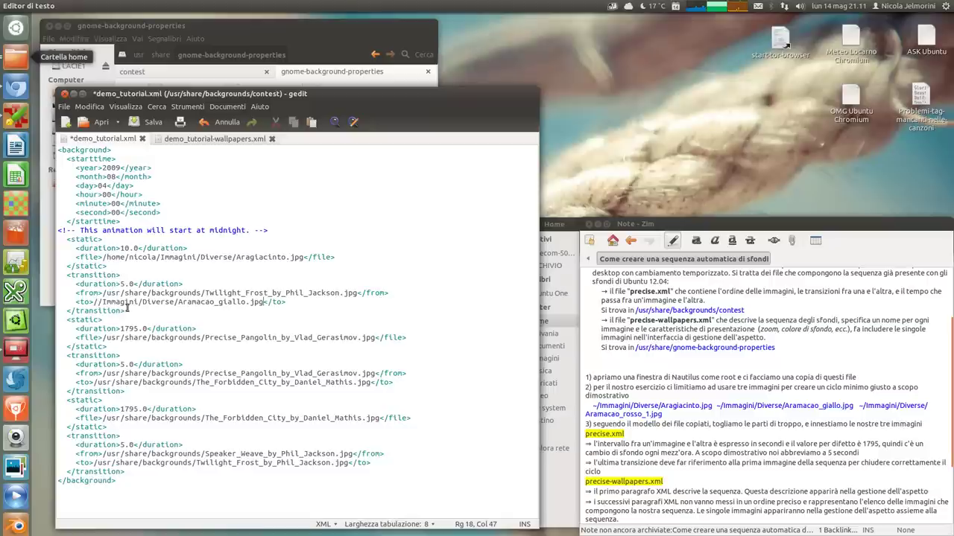
{"action": "left_click", "coordinate": [96, 303]}
{"action": "type", "text": "home/nicola"}
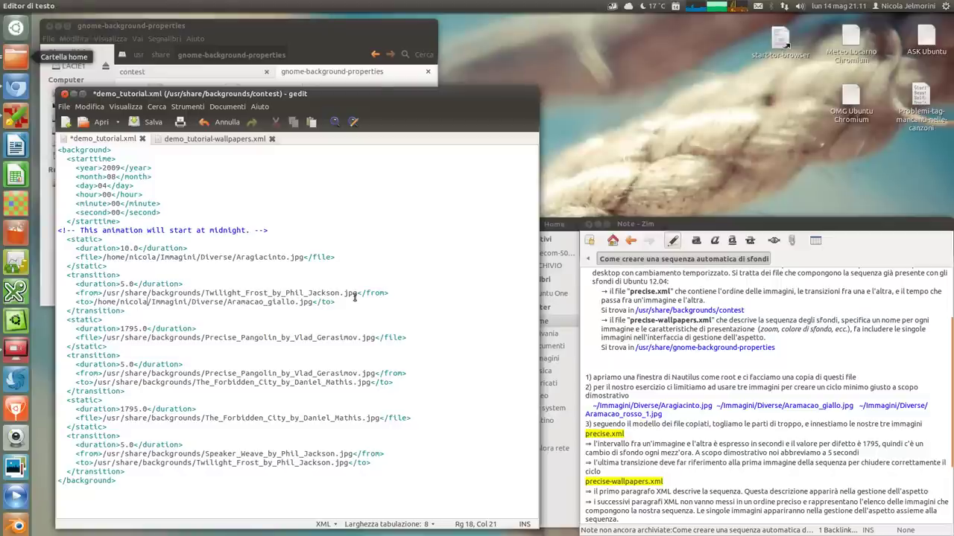
Step: Replace the first transition's "from" path with the full Aragiacinto.jpg path copied from the first static block
{"action": "left_click_drag", "start_coordinate": [305, 258], "coordinate": [102, 257]}
{"action": "key", "text": "ctrl+c"}
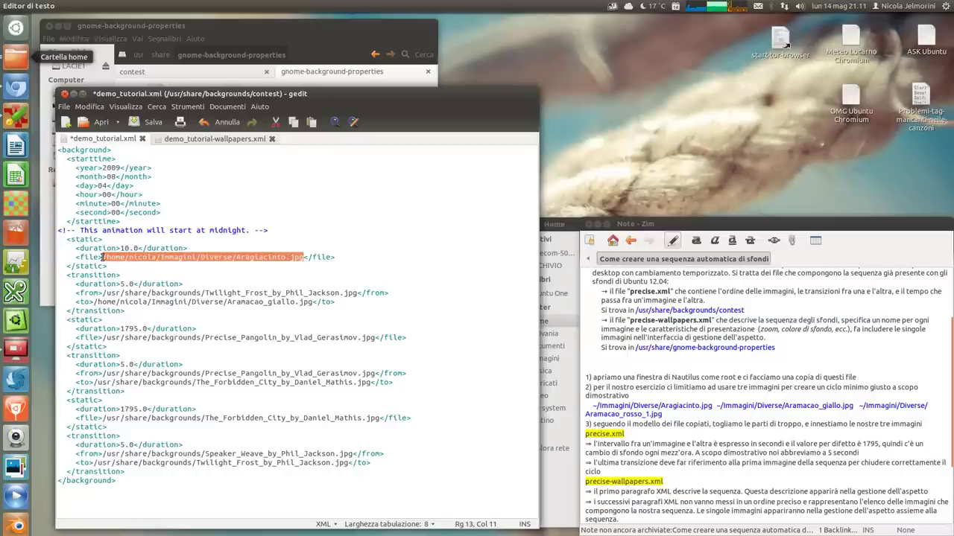
{"action": "left_click_drag", "start_coordinate": [355, 293], "coordinate": [102, 292]}
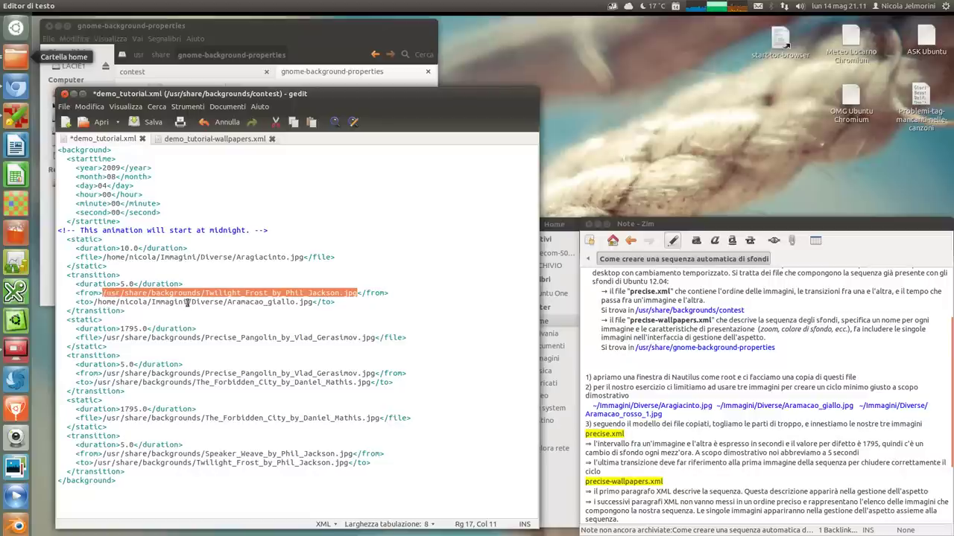
{"action": "key", "text": "ctrl+v"}
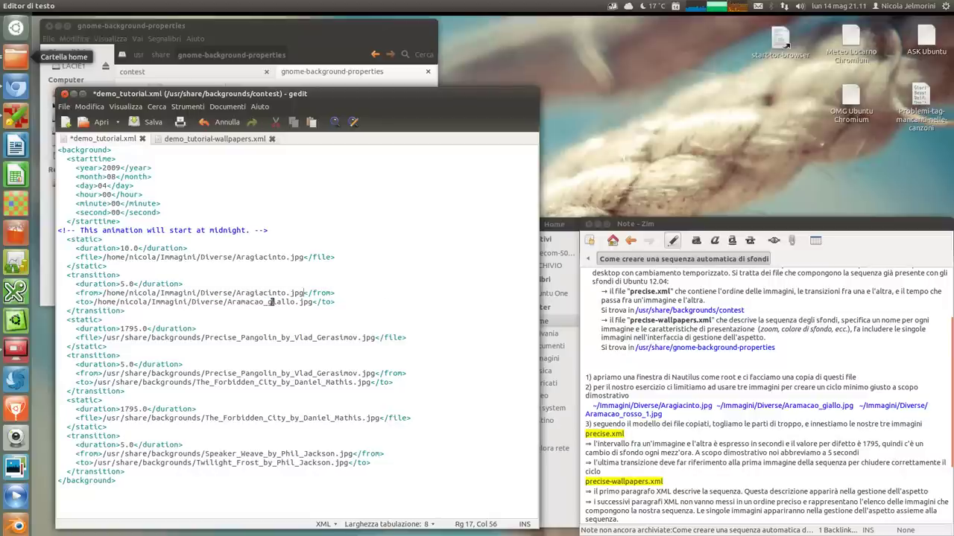
Step: Replace the second static block's file path with the full Aramacao_giallo.jpg path copied from the first transition
{"action": "left_click_drag", "start_coordinate": [314, 302], "coordinate": [92, 306]}
{"action": "key", "text": "ctrl+c"}
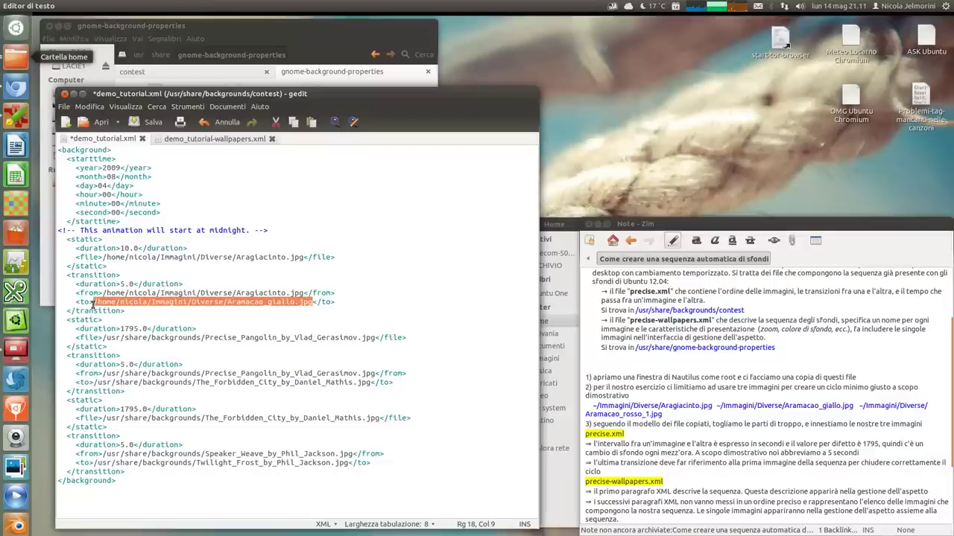
{"action": "left_click_drag", "start_coordinate": [376, 338], "coordinate": [104, 339]}
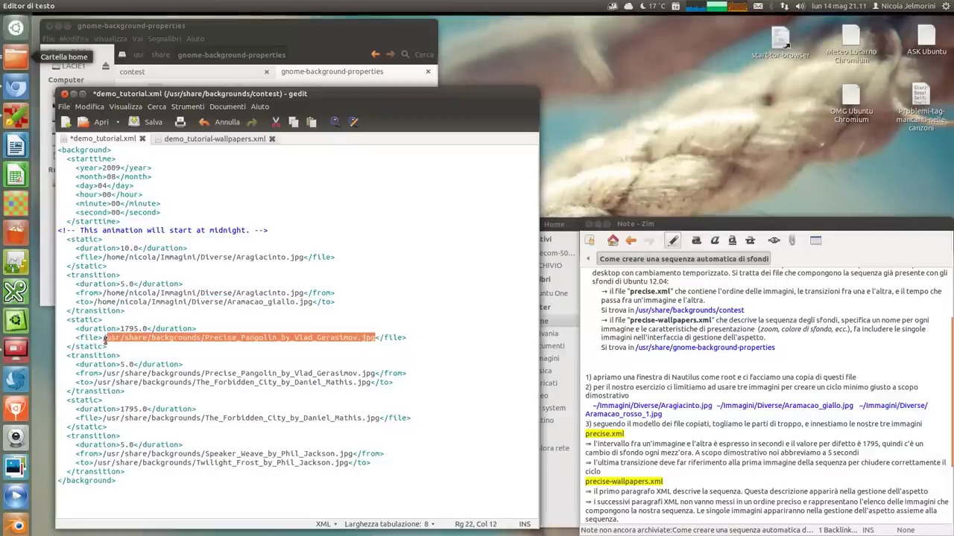
{"action": "key", "text": "ctrl+v"}
Step: Set the duration in the second static block to 10.0 seconds
{"action": "left_click", "coordinate": [155, 321]}
{"action": "left_click", "coordinate": [135, 329]}
{"action": "key", "text": "BackSpace"}
{"action": "key", "text": "BackSpace"}
{"action": "key", "text": "BackSpace"}
{"action": "key", "text": "BackSpace"}
{"action": "type", "text": "10"}
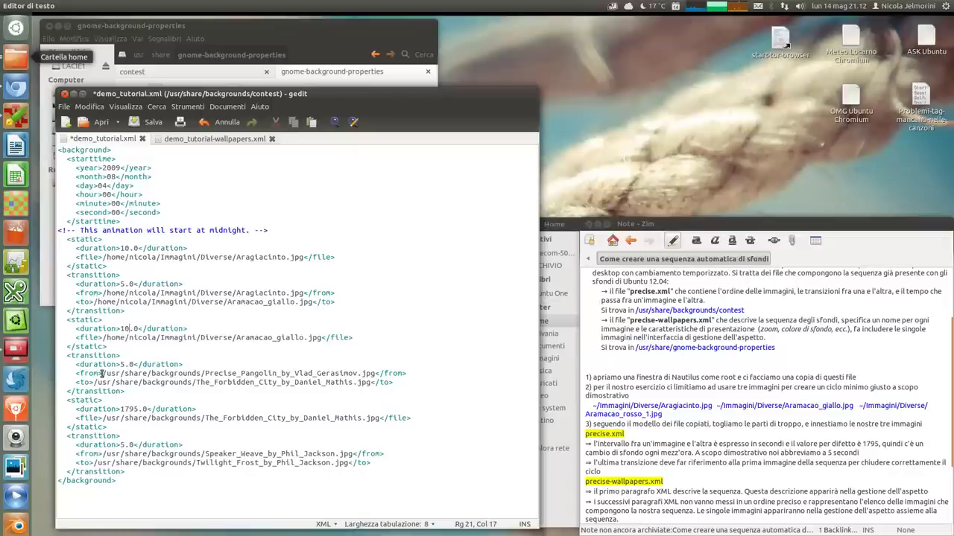
Step: Set the second transition's "from" path to Aramacao_giallo.jpg and its "to" path to Aramacao_rosso_1.jpg from the notes, both under the user's home Immagini/Diverse folder
{"action": "left_click_drag", "start_coordinate": [102, 373], "coordinate": [375, 370]}
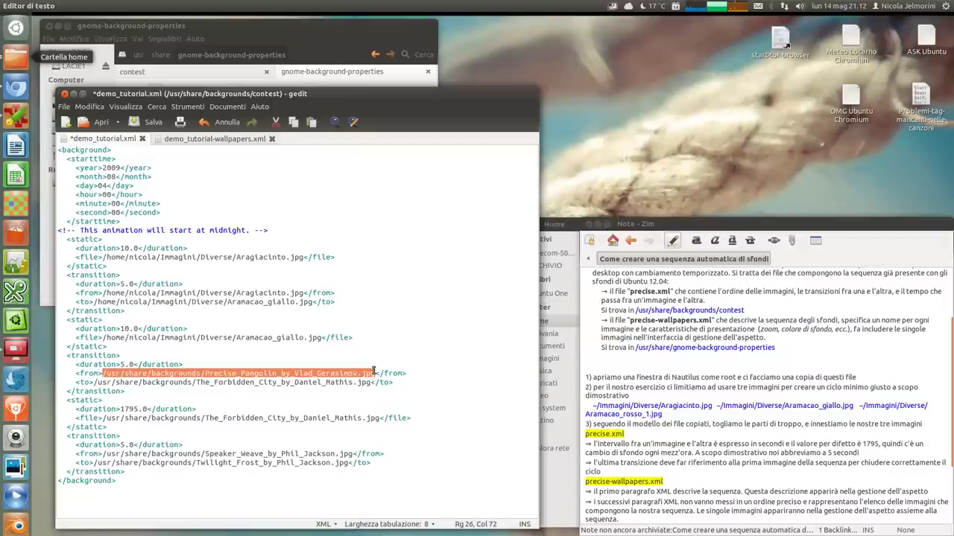
{"action": "key", "text": "ctrl+v"}
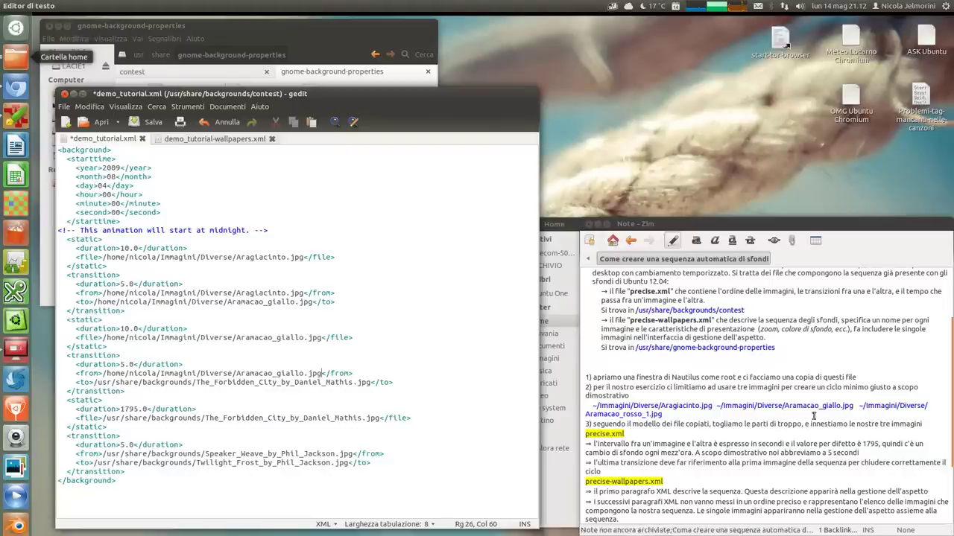
{"action": "left_click", "coordinate": [662, 415]}
{"action": "left_click_drag", "start_coordinate": [662, 415], "coordinate": [863, 406]}
{"action": "key", "text": "ctrl+c"}
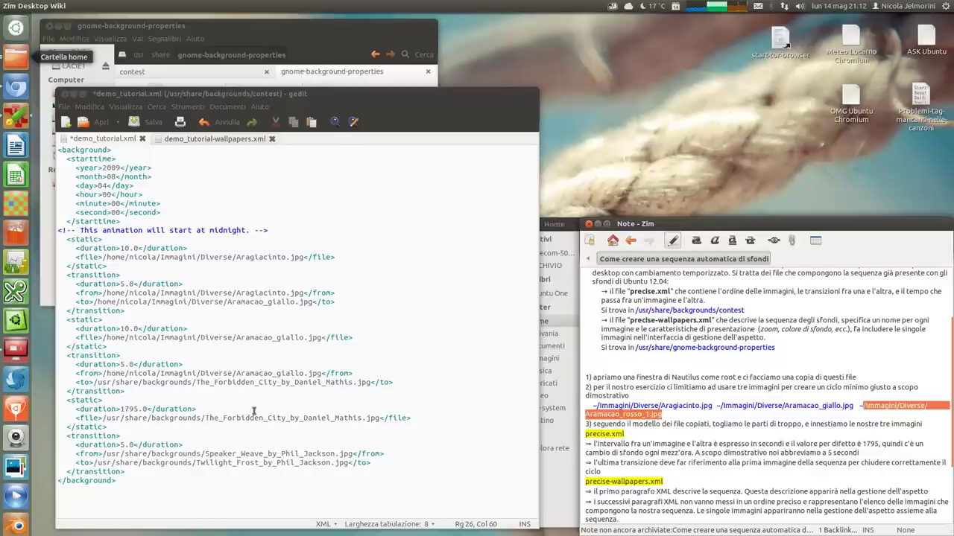
{"action": "left_click_drag", "start_coordinate": [371, 382], "coordinate": [93, 383]}
{"action": "key", "text": "ctrl+v"}
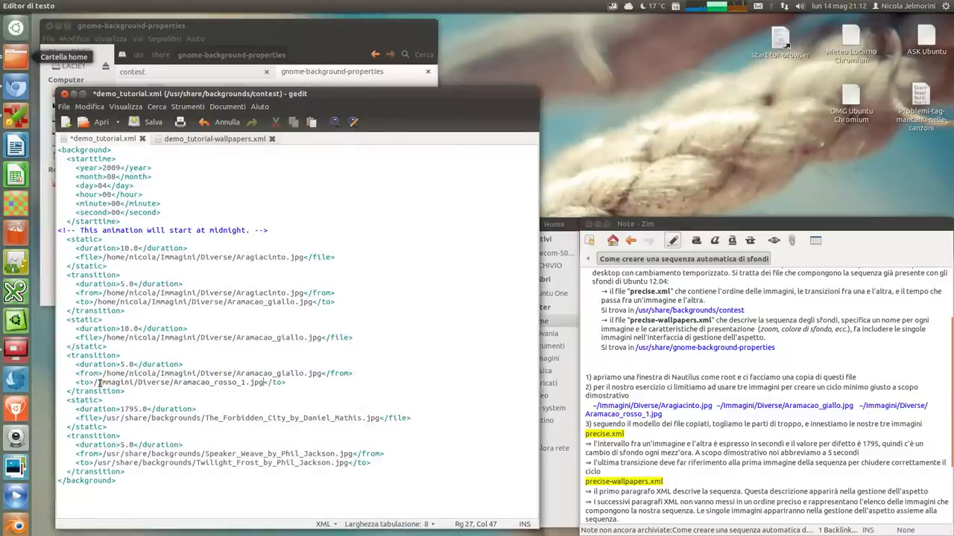
{"action": "type", "text": "/home"}
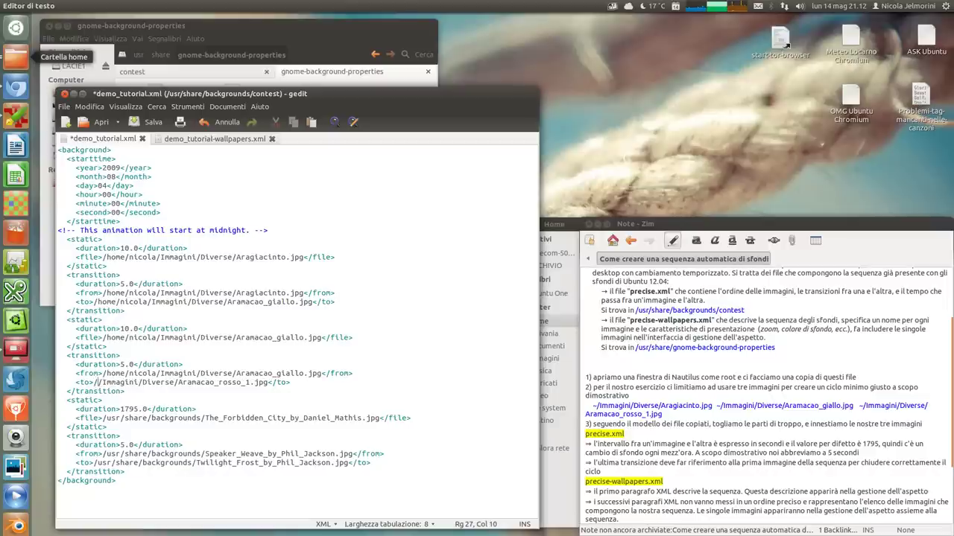
{"action": "type", "text": "/nicola/"}
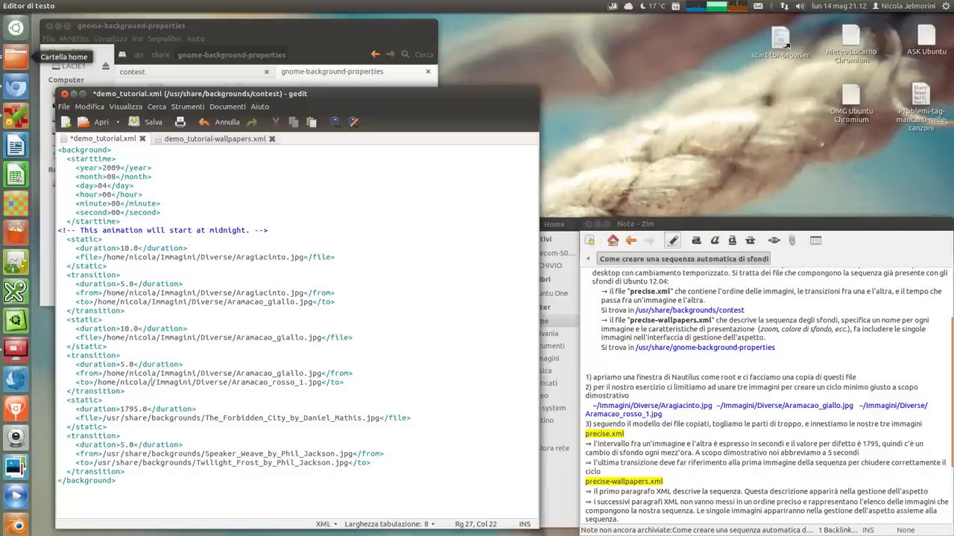
{"action": "key", "text": "Delete"}
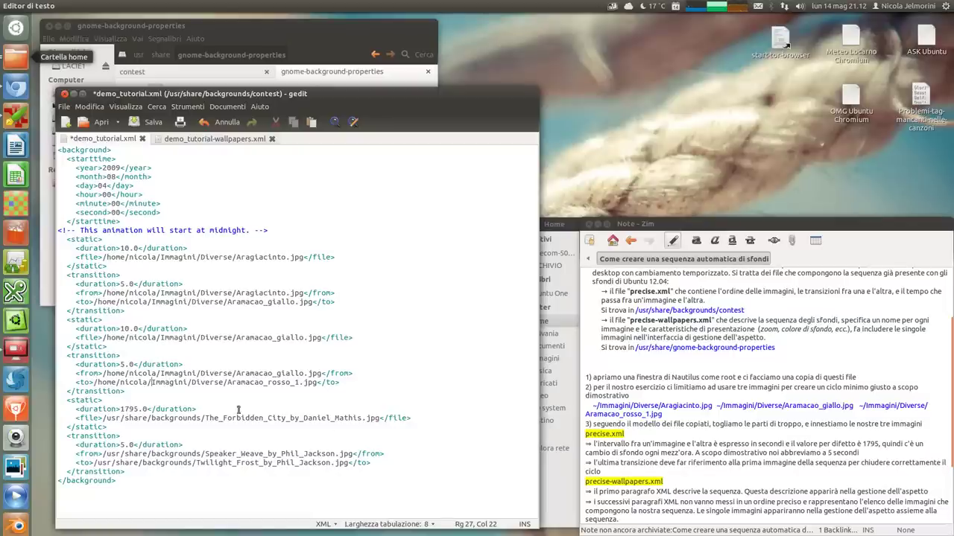
Step: Set the third static block's file to the full Aramacao_rosso_1.jpg path copied from the second transition and its duration to 10.0 seconds
{"action": "left_click_drag", "start_coordinate": [316, 382], "coordinate": [92, 385]}
{"action": "key", "text": "ctrl+c"}
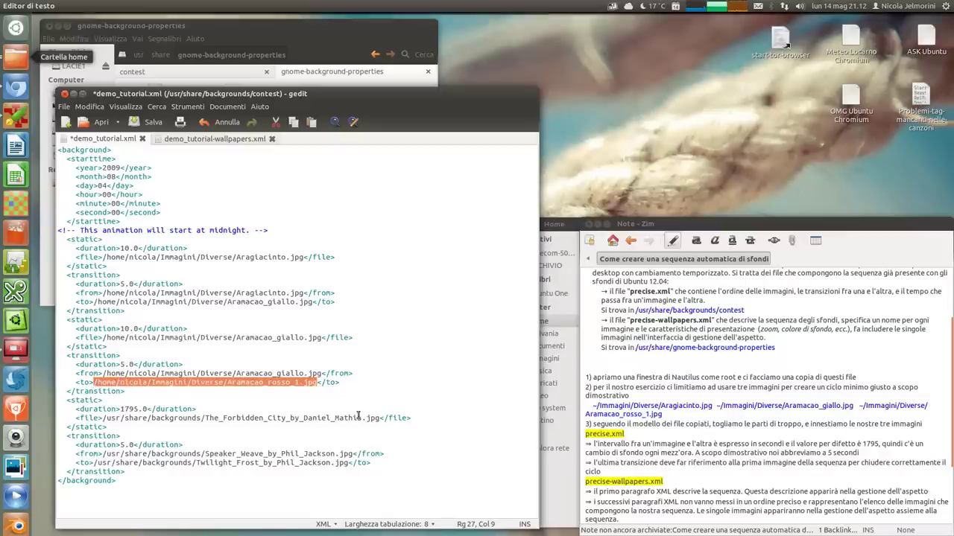
{"action": "left_click_drag", "start_coordinate": [380, 421], "coordinate": [124, 409]}
{"action": "key", "text": "ctrl+v"}
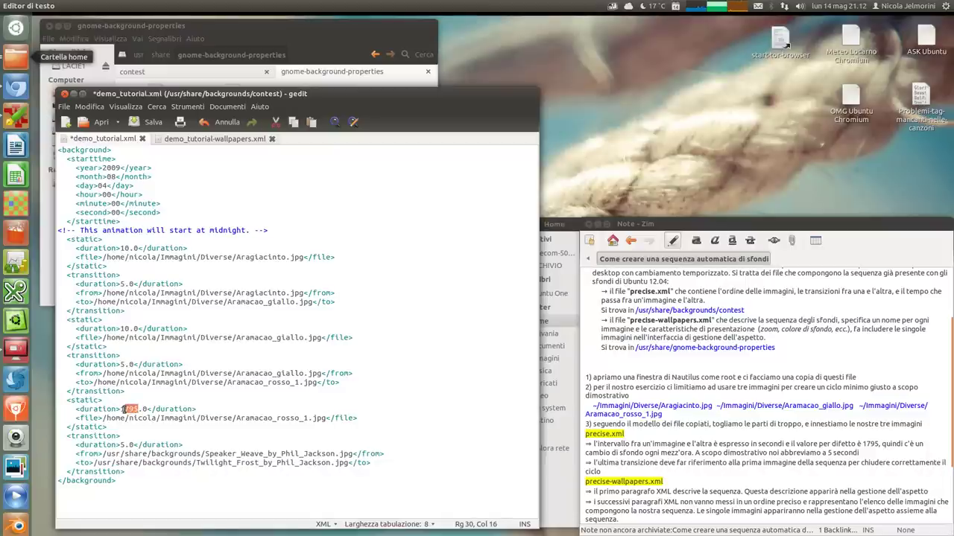
{"action": "type", "text": "0"}
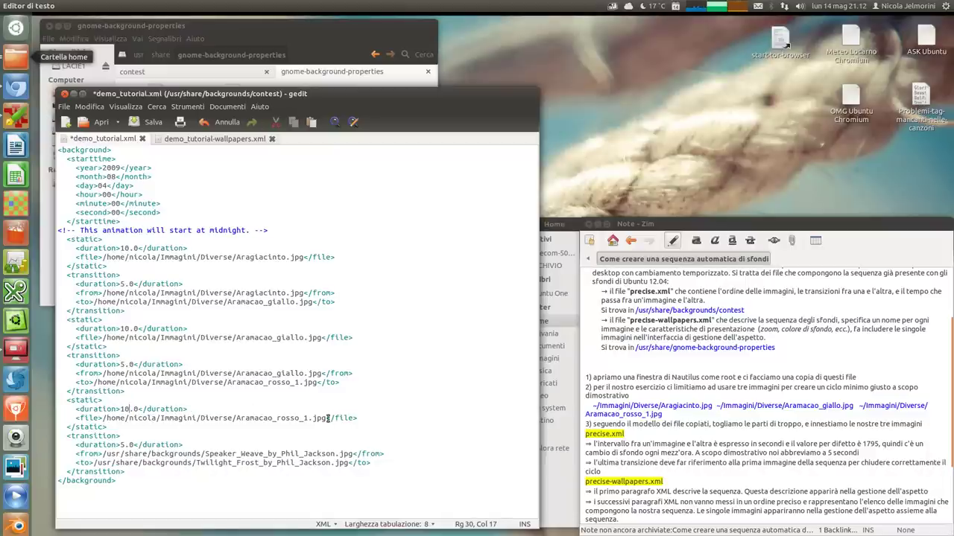
Step: Replace the last transition's "from" path with the full Aramacao_rosso_1.jpg path copied from the third static block
{"action": "left_click_drag", "start_coordinate": [325, 419], "coordinate": [101, 419]}
{"action": "key", "text": "ctrl+c"}
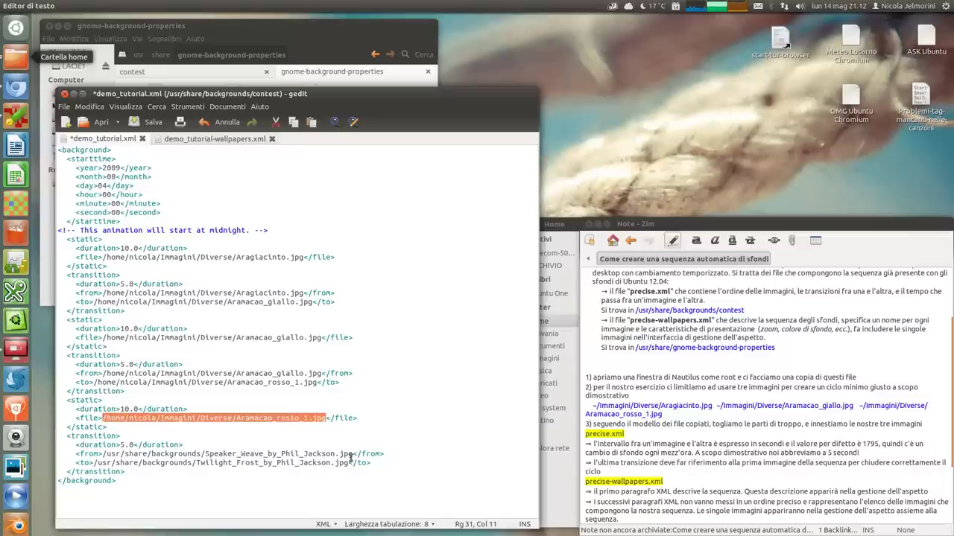
{"action": "left_click_drag", "start_coordinate": [350, 454], "coordinate": [104, 454]}
{"action": "key", "text": "ctrl+v"}
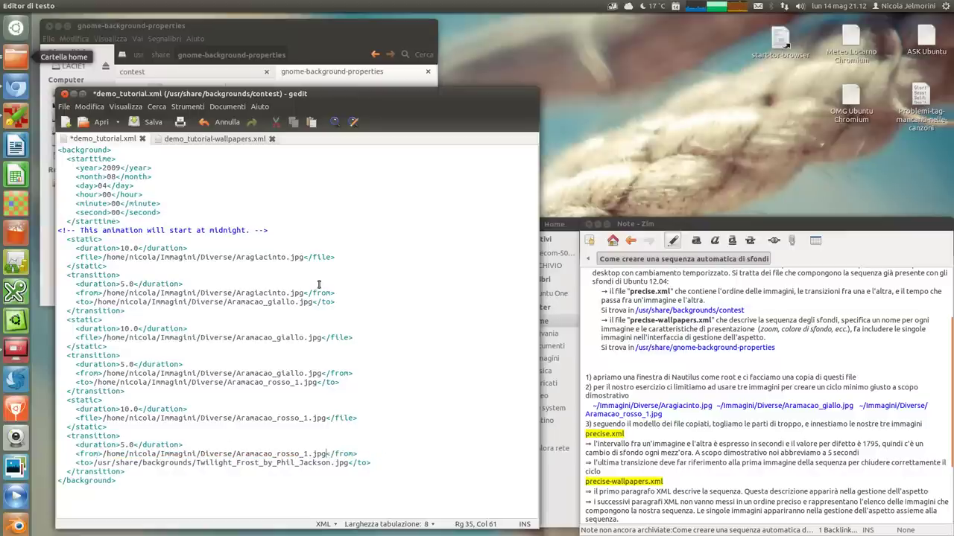
Step: Replace the last transition's "to" path with the full Aragiacinto.jpg path from the first static block to close the cycle
{"action": "left_click_drag", "start_coordinate": [304, 257], "coordinate": [103, 257]}
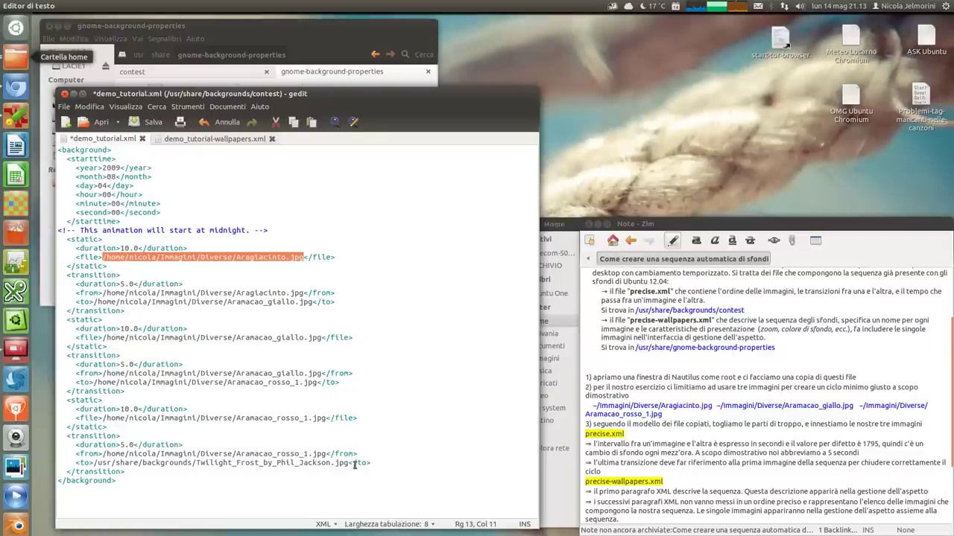
{"action": "left_click_drag", "start_coordinate": [348, 463], "coordinate": [94, 463]}
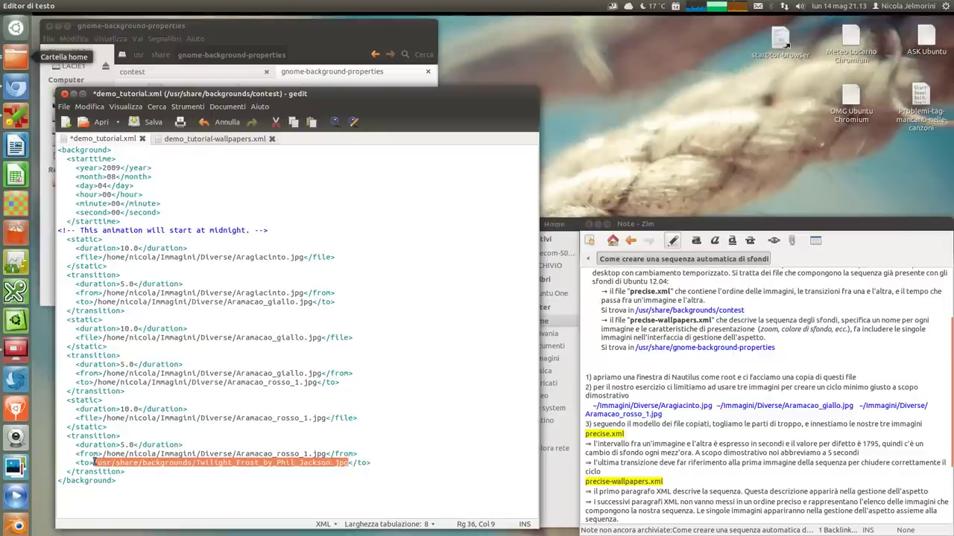
{"action": "type", "text": "/home/nicola/Immagini/Diverse/Aragiacinto.jpg"}
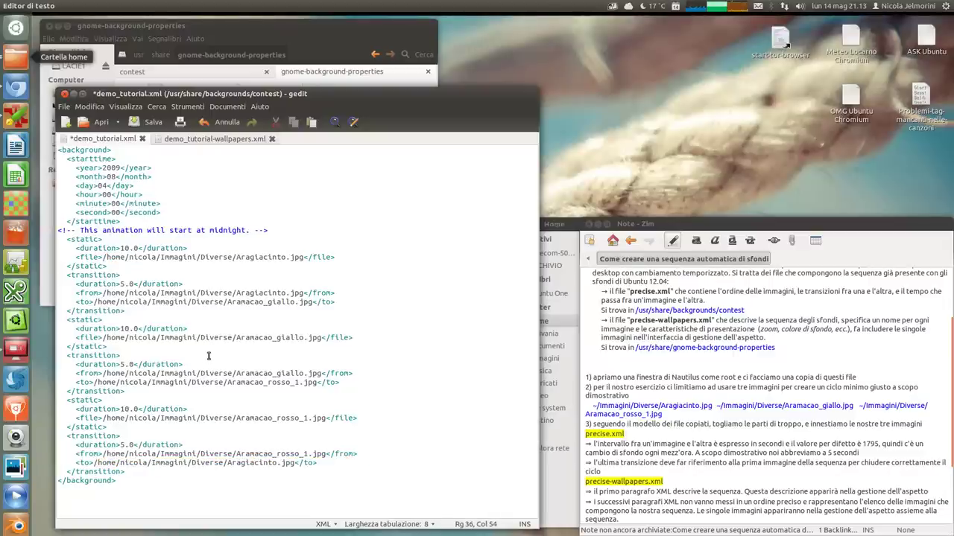
Step: Review the static and transition blocks of the three-image sequence and save demo_tutorial.xml
{"action": "left_click", "coordinate": [468, 250]}
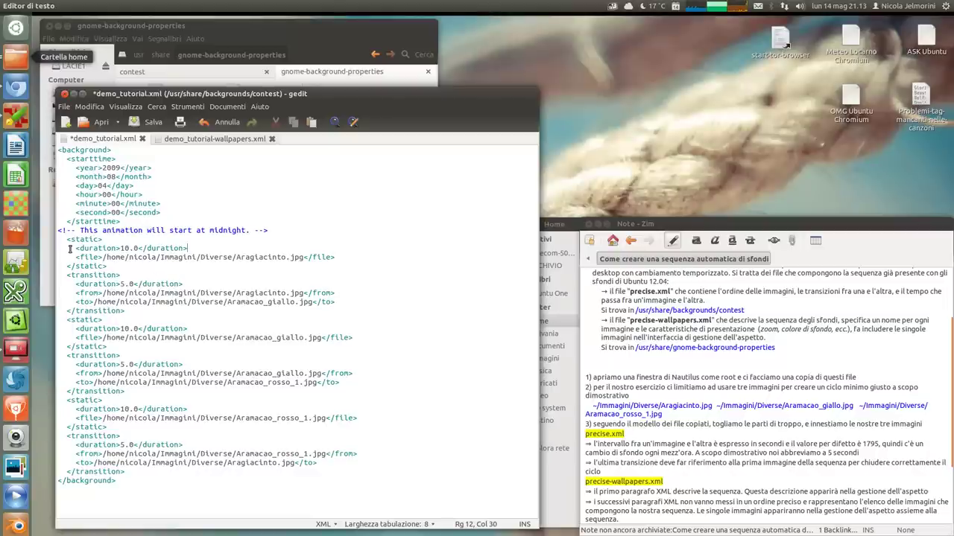
{"action": "left_click_drag", "start_coordinate": [61, 248], "coordinate": [192, 257]}
{"action": "left_click", "coordinate": [350, 262]}
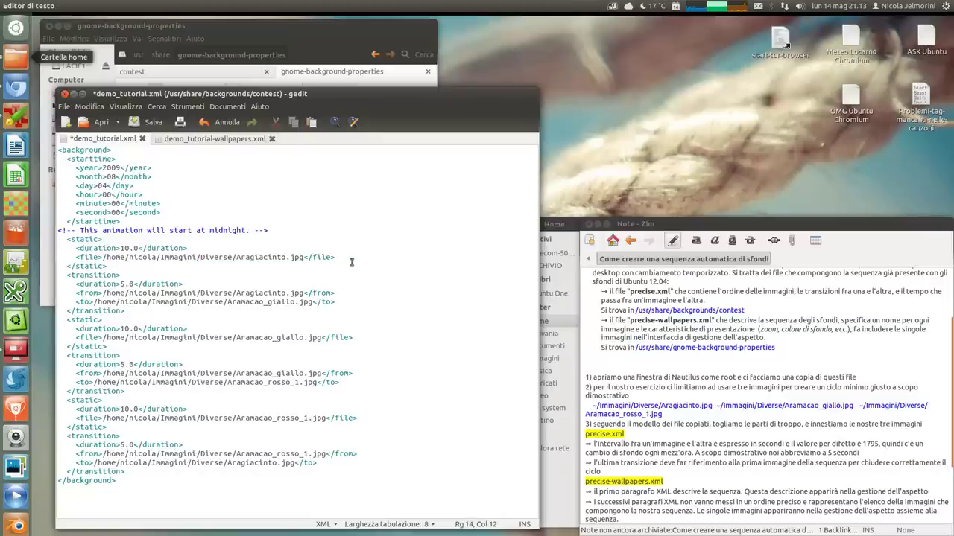
{"action": "left_click_drag", "start_coordinate": [391, 255], "coordinate": [165, 257]}
{"action": "left_click", "coordinate": [209, 279]}
{"action": "left_click", "coordinate": [122, 283]}
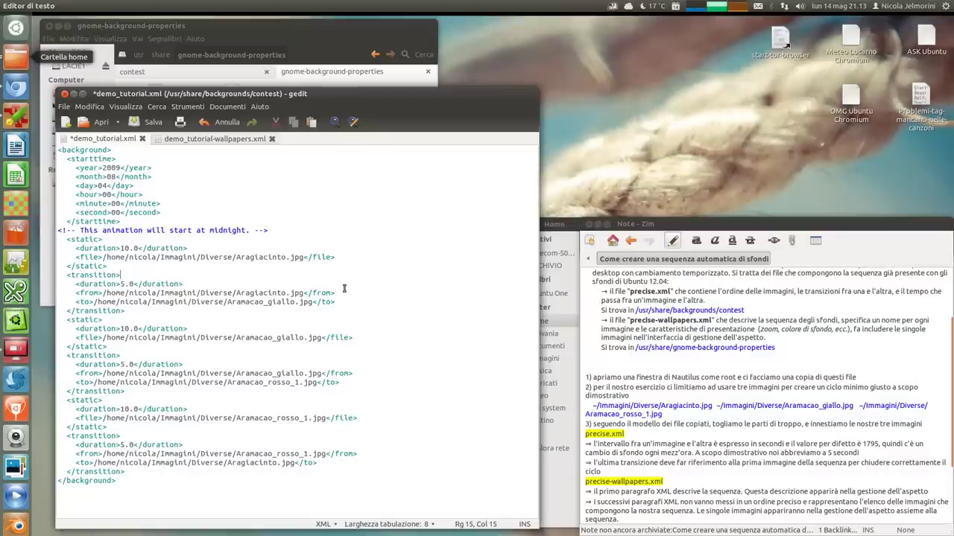
{"action": "left_click", "coordinate": [153, 122]}
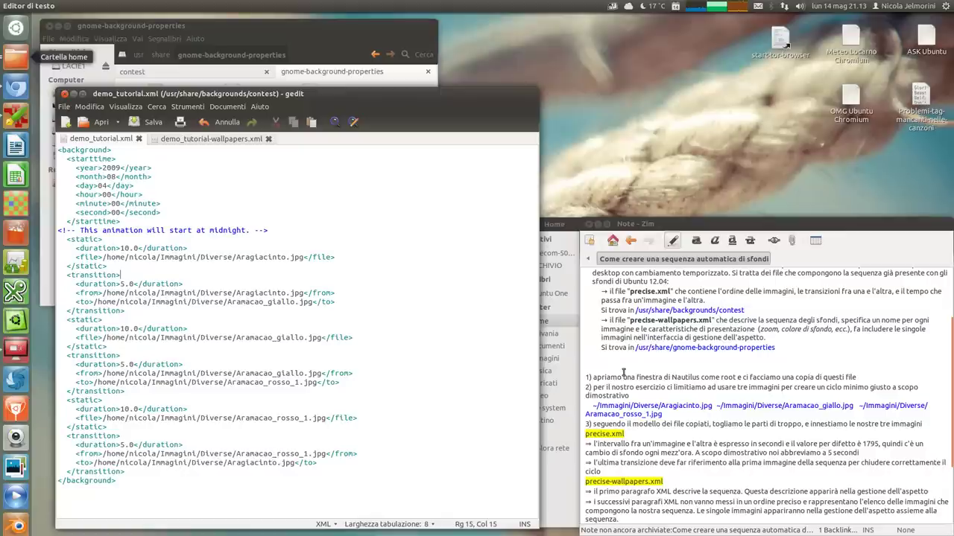
Step: Bring up demo_tutorial-wallpapers.xml and read the description of precise-wallpapers.xml in the notes
{"action": "left_click", "coordinate": [220, 140]}
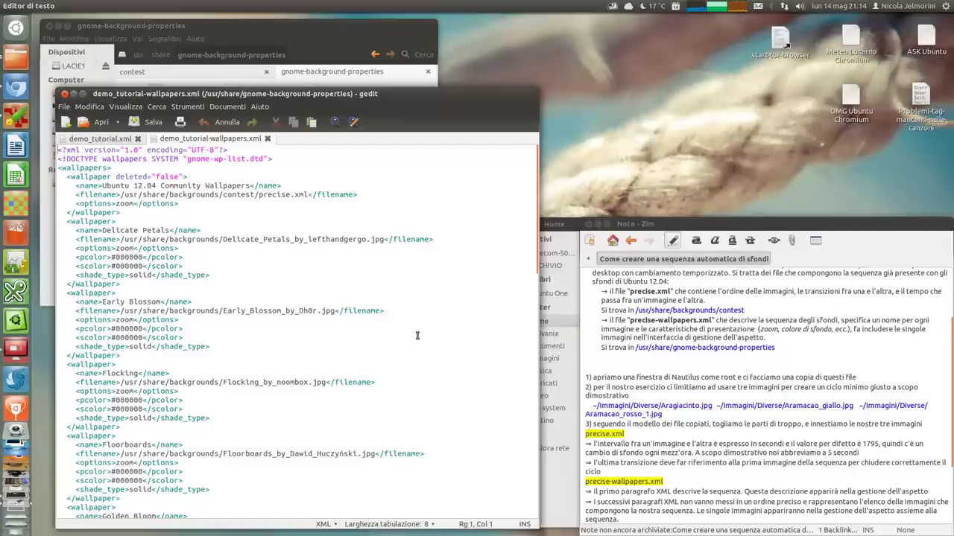
{"action": "scroll", "coordinate": [735, 357], "scroll_direction": "up", "scroll_amount": 2}
{"action": "left_click_drag", "start_coordinate": [766, 352], "coordinate": [895, 362]}
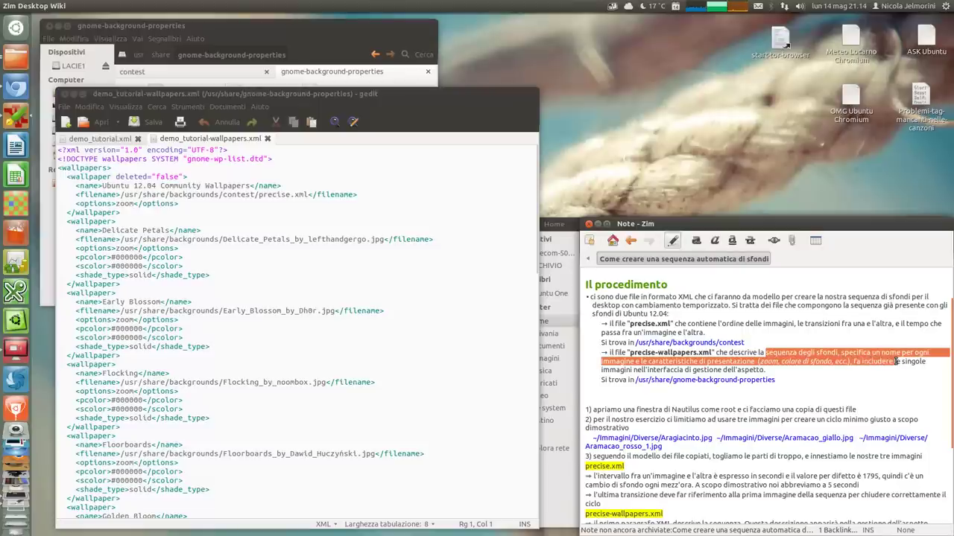
{"action": "left_click", "coordinate": [746, 362]}
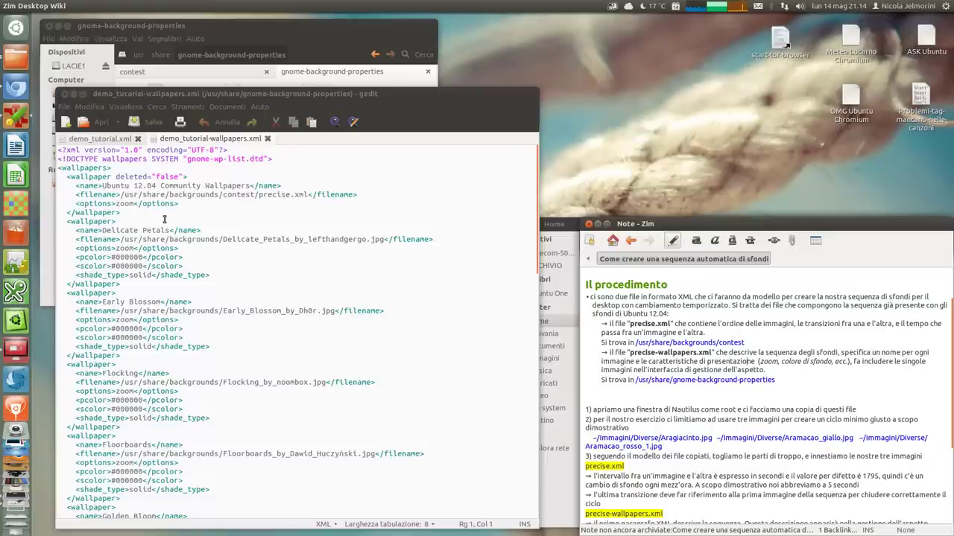
Step: Replace the first wallpaper entry's name in demo_tutorial-wallpapers.xml with "Sfondi per la dimostrazione del tutorial"
{"action": "left_click", "coordinate": [103, 185]}
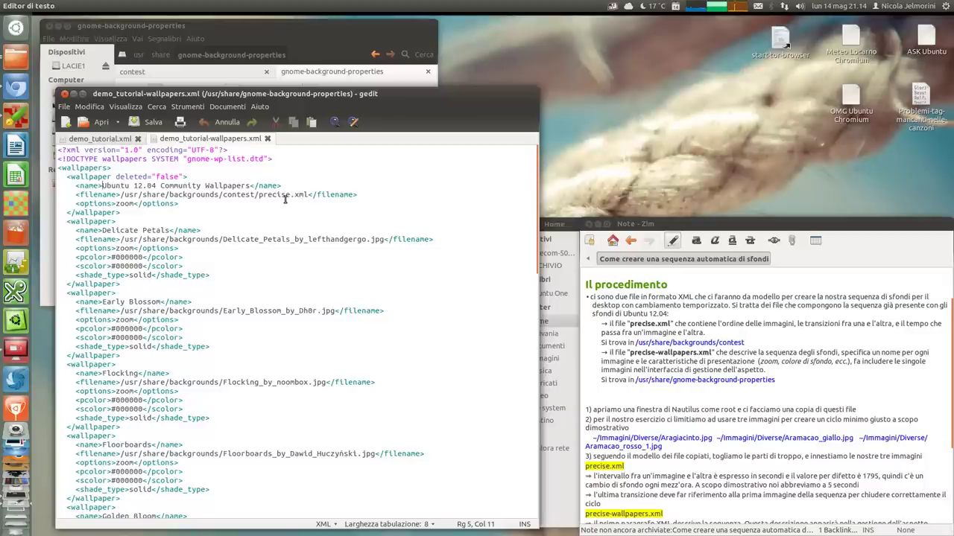
{"action": "key", "text": "shift+Right"}
{"action": "key", "text": "shift+Right"}
{"action": "key", "text": "shift+Right"}
{"action": "key", "text": "shift+Right"}
{"action": "key", "text": "shift+Right"}
{"action": "key", "text": "shift+Right"}
{"action": "key", "text": "shift+Right"}
{"action": "key", "text": "shift+Right"}
{"action": "key", "text": "shift+Right"}
{"action": "key", "text": "shift+Right"}
{"action": "key", "text": "shift+Right"}
{"action": "key", "text": "shift+Right"}
{"action": "key", "text": "shift+Right"}
{"action": "key", "text": "shift+Right"}
{"action": "key", "text": "shift+Right"}
{"action": "key", "text": "shift+Right"}
{"action": "key", "text": "shift+Right"}
{"action": "key", "text": "shift+Right"}
{"action": "key", "text": "shift+Right"}
{"action": "key", "text": "shift+Right"}
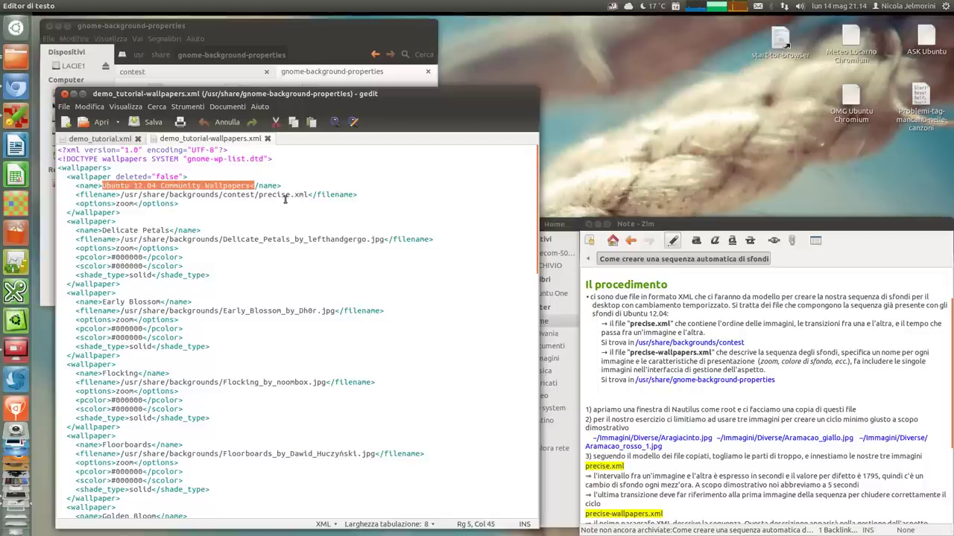
{"action": "key", "text": "shift+Left"}
{"action": "key", "text": "shift+Left"}
{"action": "key", "text": "shift+Left"}
{"action": "key", "text": "shift+Left"}
{"action": "key", "text": "shift+Left"}
{"action": "key", "text": "shift+Left"}
{"action": "key", "text": "shift+Left"}
{"action": "key", "text": "shift+Left"}
{"action": "key", "text": "shift+Left"}
{"action": "key", "text": "shift+Left"}
{"action": "key", "text": "shift+Left"}
{"action": "key", "text": "shift+Right"}
{"action": "key", "text": "shift+Right"}
{"action": "key", "text": "shift+Right"}
{"action": "key", "text": "shift+Right"}
{"action": "key", "text": "shift+Right"}
{"action": "key", "text": "shift+Right"}
{"action": "key", "text": "shift+Right"}
{"action": "key", "text": "shift+Right"}
{"action": "key", "text": "shift+Right"}
{"action": "type", "text": "Sfondi "}
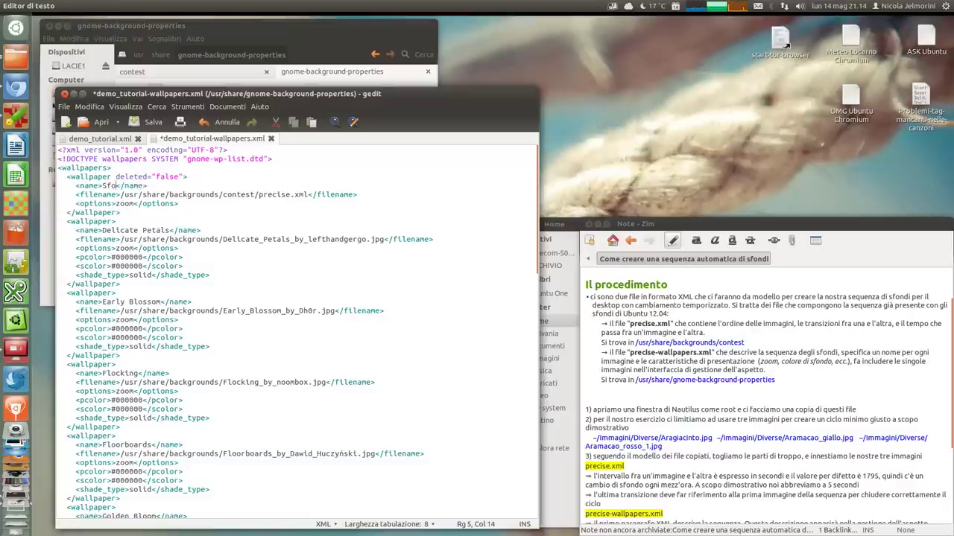
{"action": "type", "text": "per la di"}
{"action": "type", "text": "mostrazio"}
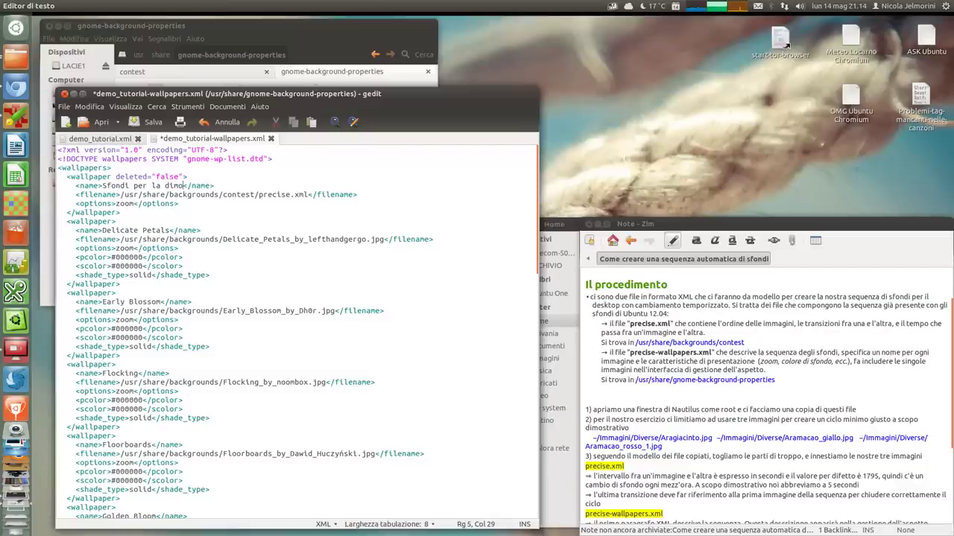
{"action": "type", "text": "ne del tutorial"}
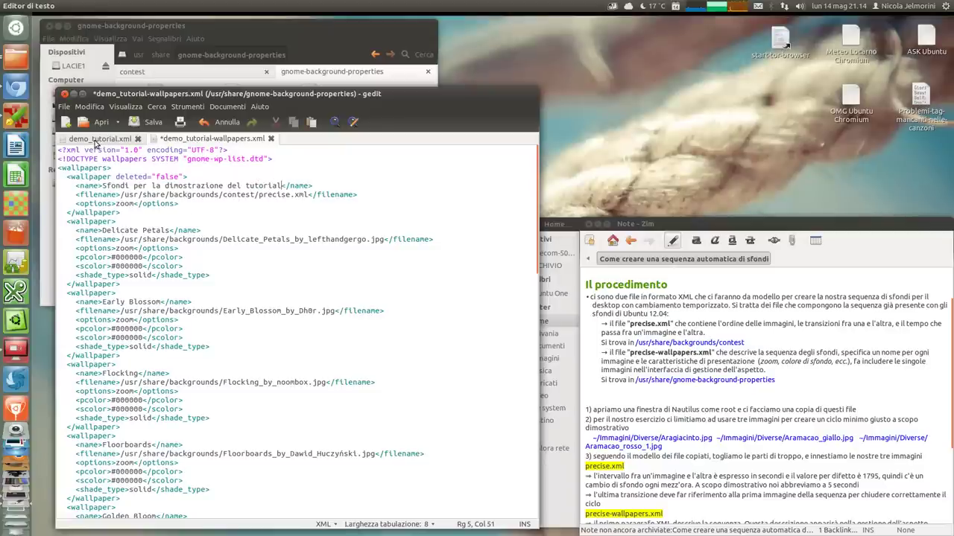
Step: Check the name and location of demo_tutorial.xml in the contest folder against the first wallpaper entry's filename path
{"action": "left_click", "coordinate": [95, 141]}
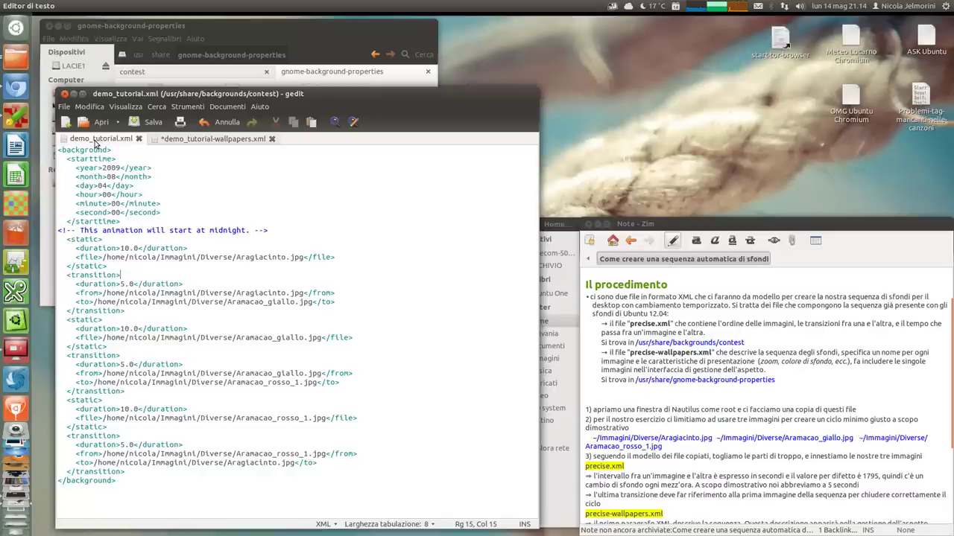
{"action": "left_click", "coordinate": [183, 27]}
{"action": "left_click", "coordinate": [133, 71]}
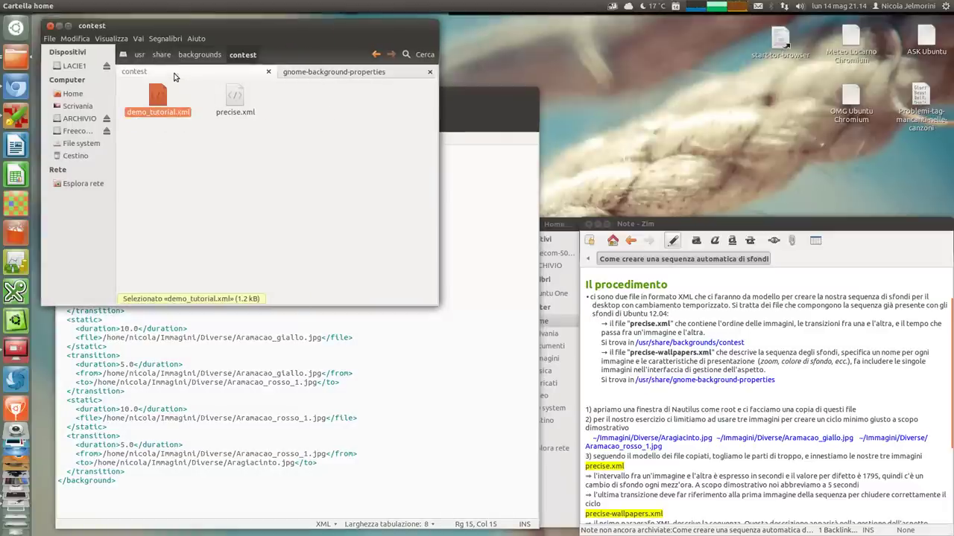
{"action": "left_click", "coordinate": [191, 136]}
{"action": "left_click", "coordinate": [474, 109]}
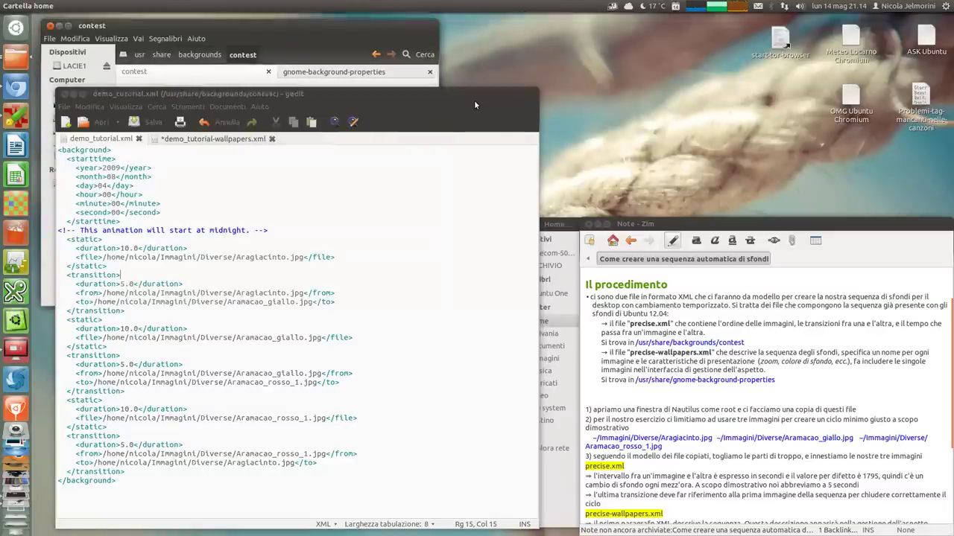
{"action": "left_click", "coordinate": [211, 139]}
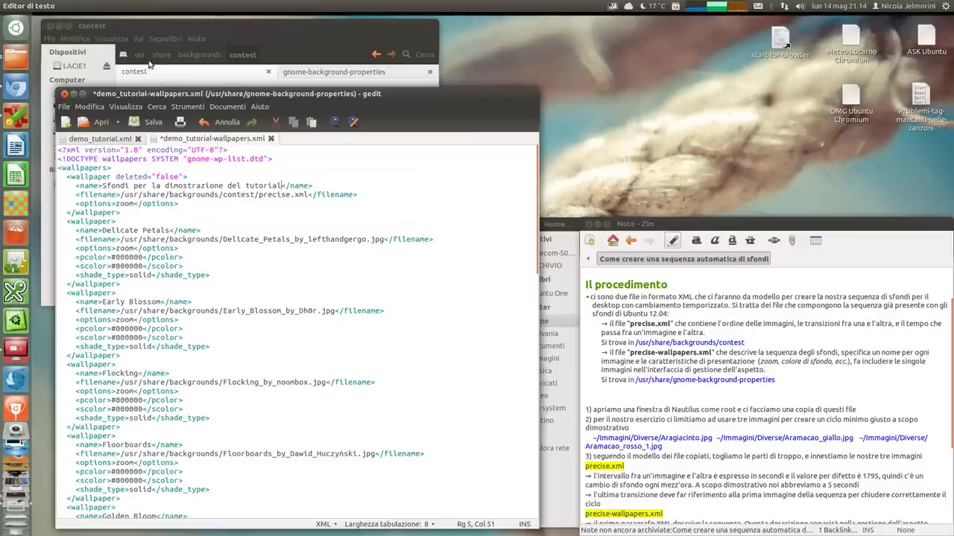
{"action": "left_click", "coordinate": [171, 37]}
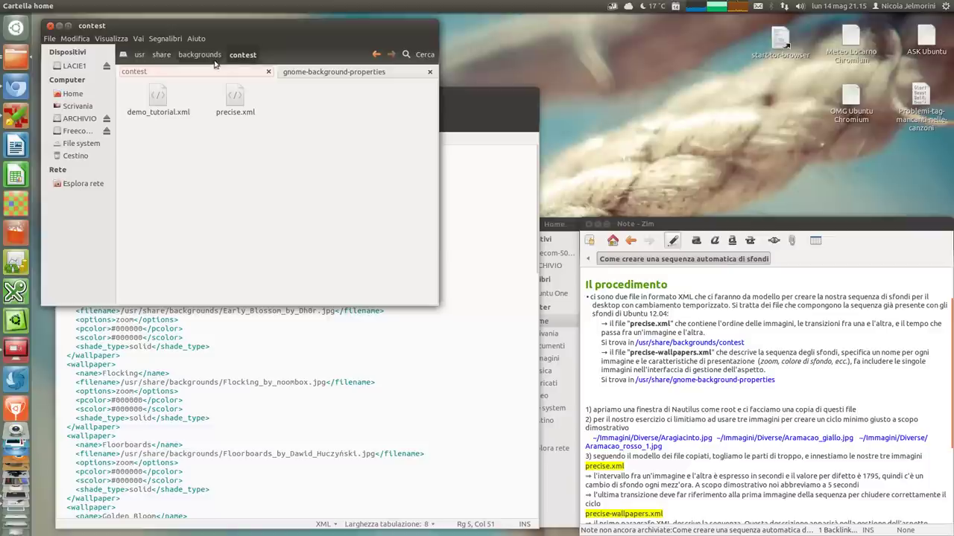
{"action": "left_click", "coordinate": [446, 100]}
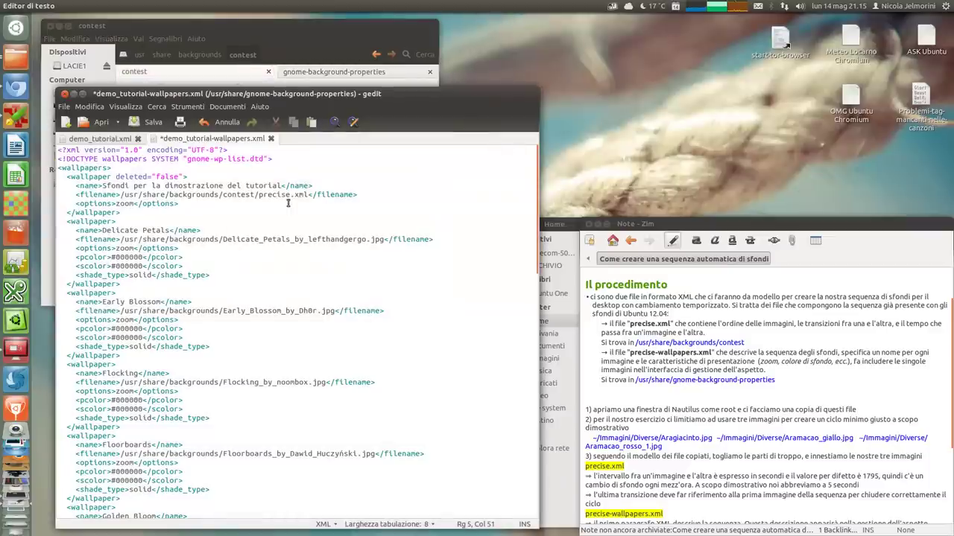
Step: Change "precise" in the first wallpaper entry's filename to "demo_tutorial", copied from the file's name in the contest folder
{"action": "left_click", "coordinate": [258, 43]}
{"action": "left_click", "coordinate": [158, 98]}
{"action": "key", "text": "F2"}
{"action": "key", "text": "ctrl+c"}
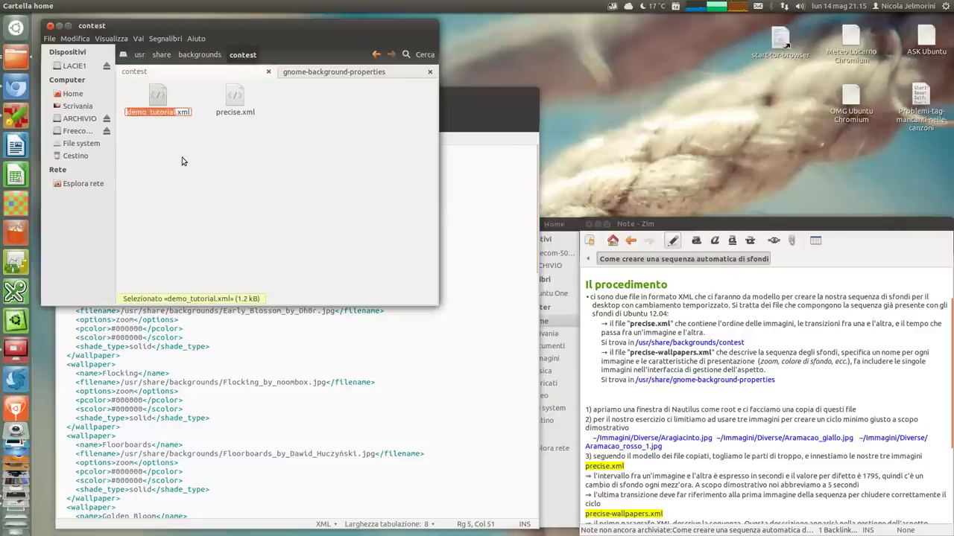
{"action": "left_click", "coordinate": [480, 94]}
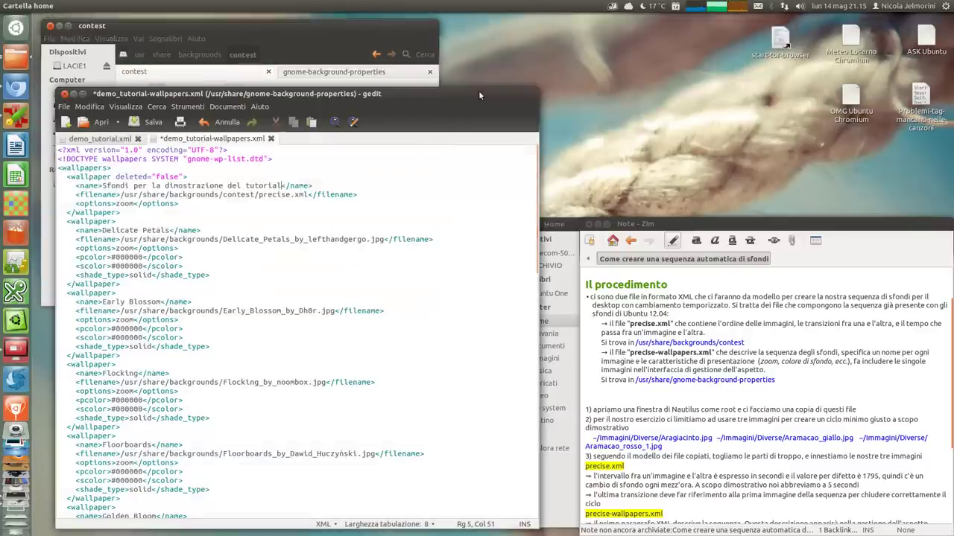
{"action": "left_click_drag", "start_coordinate": [291, 195], "coordinate": [258, 194]}
{"action": "key", "text": "ctrl+v"}
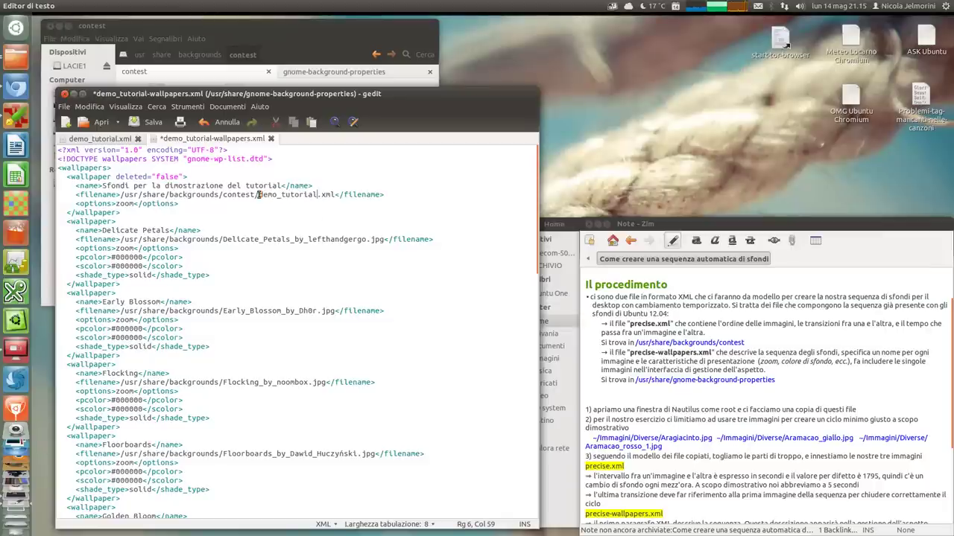
{"action": "left_click", "coordinate": [400, 194]}
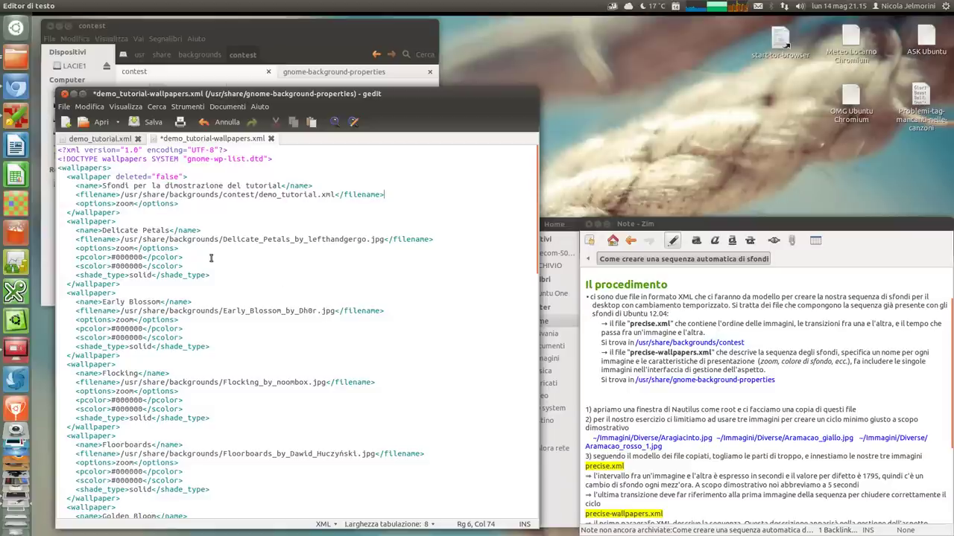
Step: Replace the Delicate Petals entry's filename with the full Aragiacinto.jpg path copied from the first static block of demo_tutorial.xml
{"action": "left_click", "coordinate": [100, 139]}
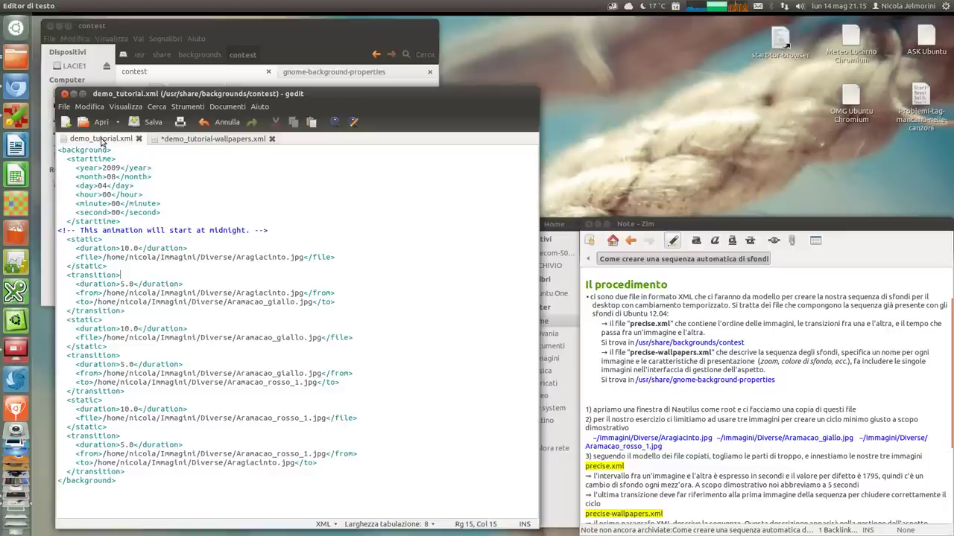
{"action": "left_click_drag", "start_coordinate": [303, 258], "coordinate": [102, 258]}
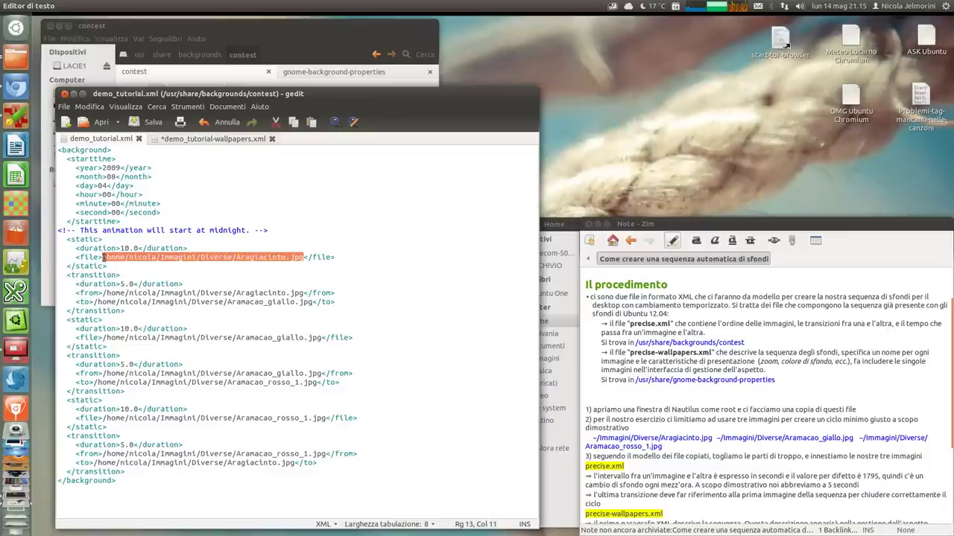
{"action": "left_click", "coordinate": [237, 140]}
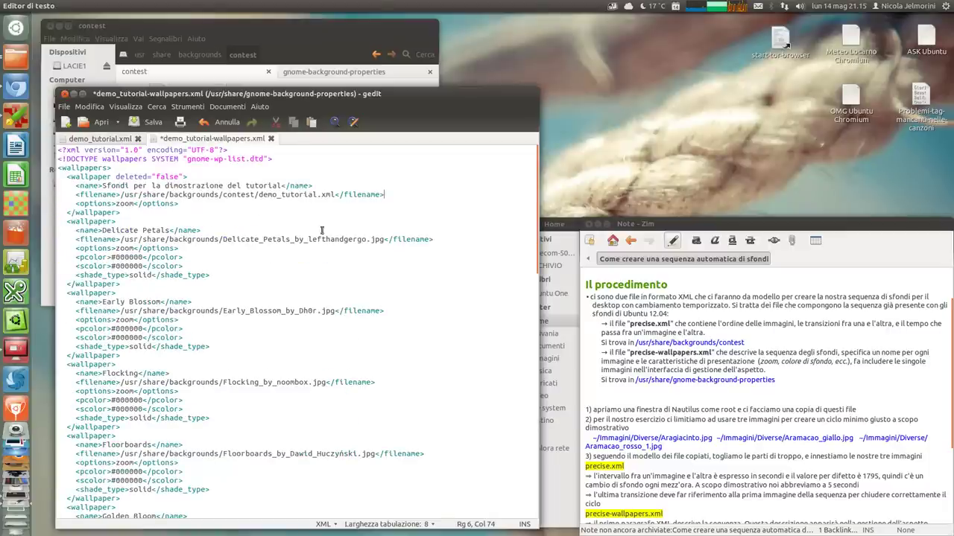
{"action": "left_click_drag", "start_coordinate": [385, 239], "coordinate": [123, 240]}
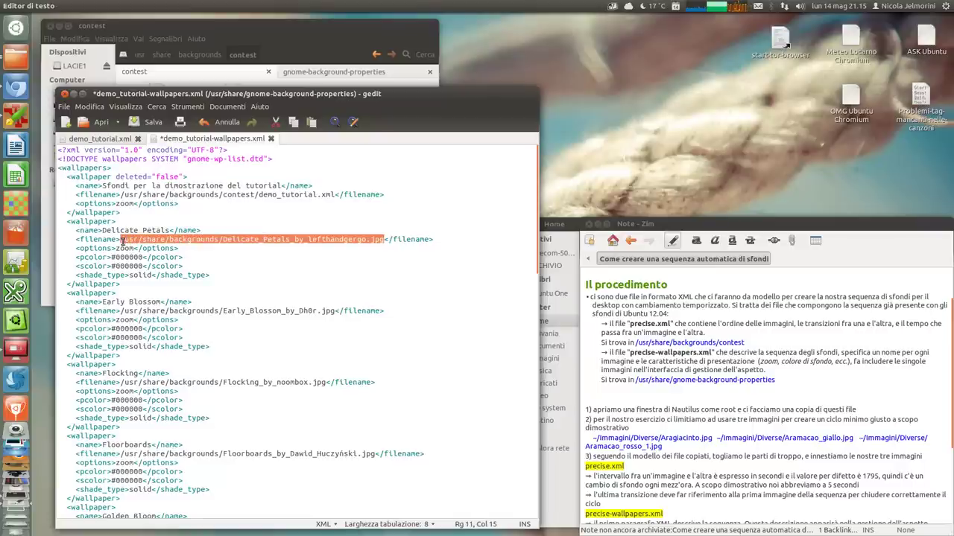
{"action": "type", "text": "/home/nicola/Immagini/Diverse/Aragiacinto.jpg"}
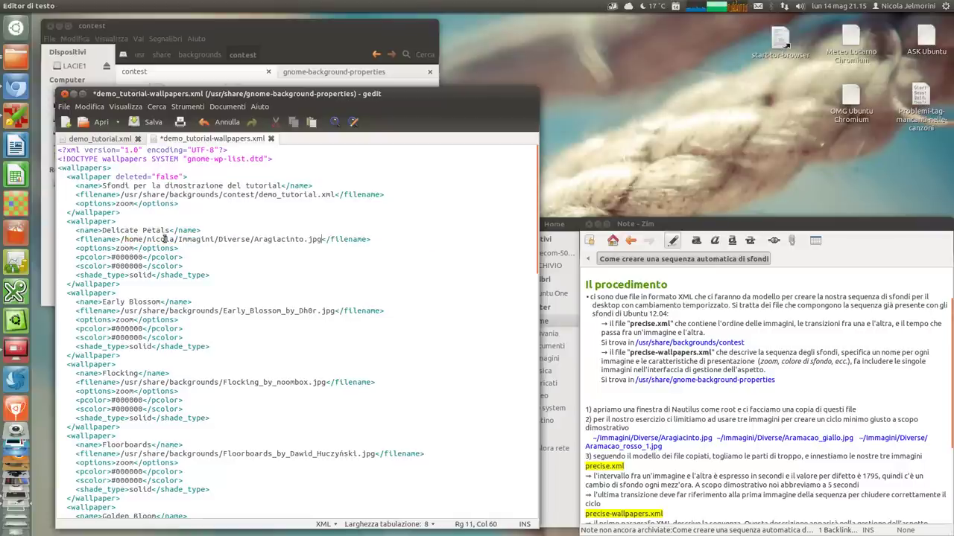
Step: Rename the Delicate Petals wallpaper entry to "Pappagallo blu"
{"action": "left_click_drag", "start_coordinate": [168, 230], "coordinate": [103, 232]}
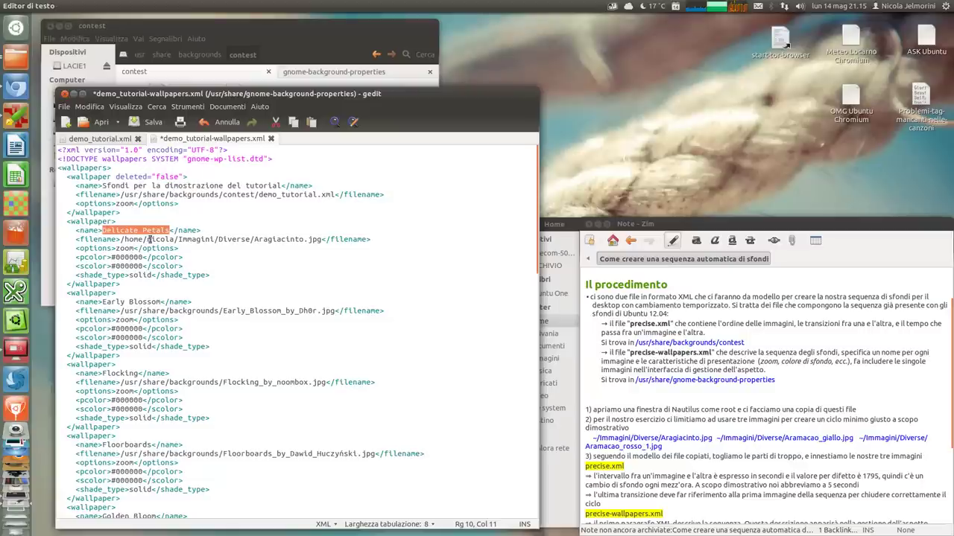
{"action": "type", "text": "Pappagallo"}
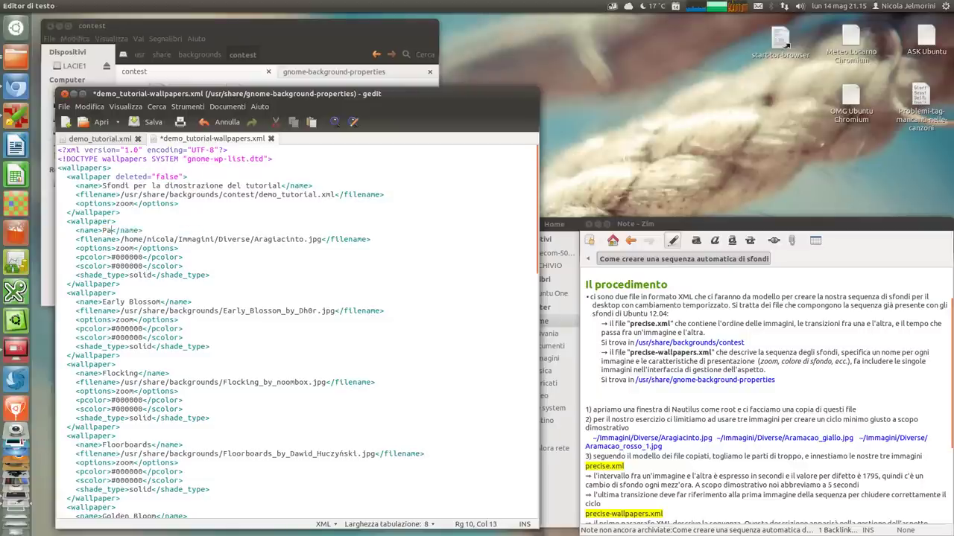
{"action": "type", "text": " blu"}
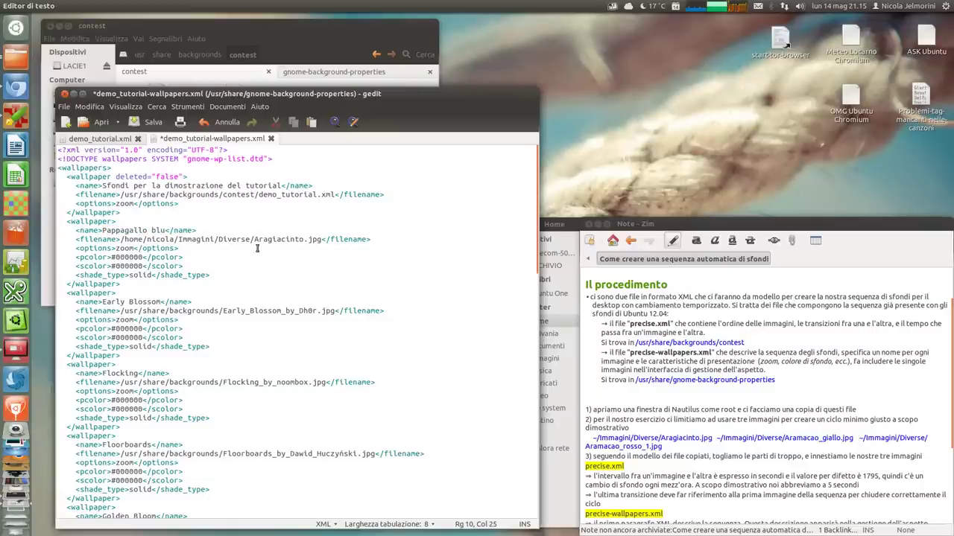
Step: Replace the Early Blossom entry's filename with the full Aramacao_giallo.jpg path copied from the first transition of demo_tutorial.xml
{"action": "left_click", "coordinate": [113, 143]}
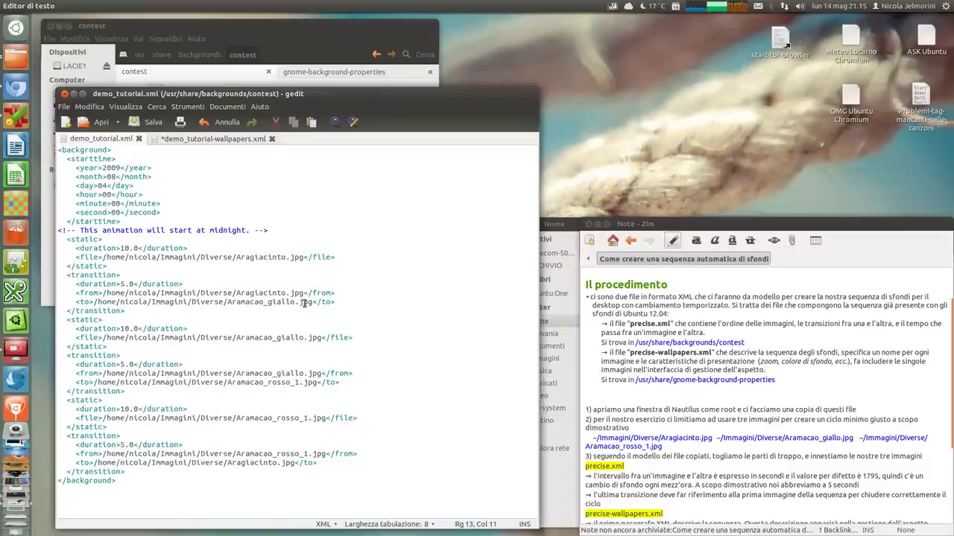
{"action": "left_click_drag", "start_coordinate": [313, 302], "coordinate": [96, 304]}
{"action": "key", "text": "ctrl+c"}
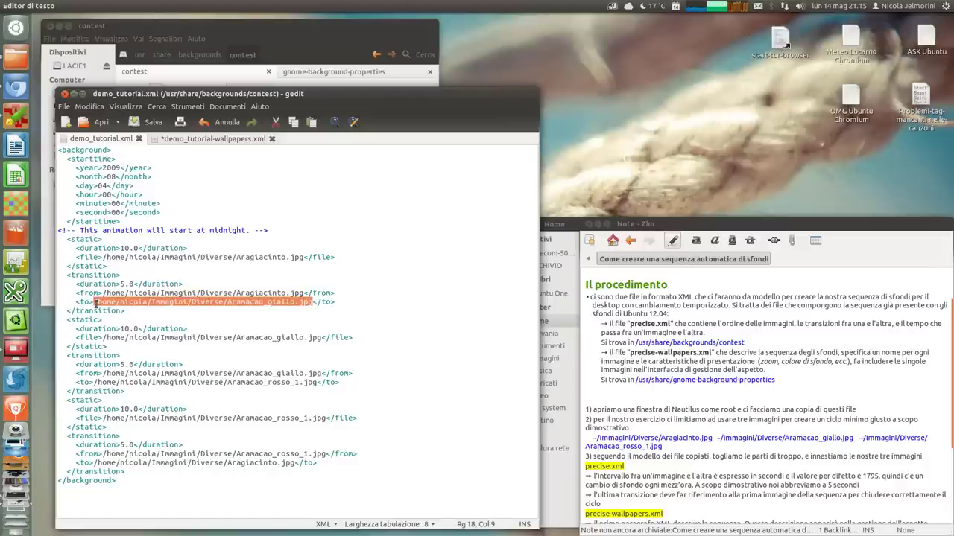
{"action": "left_click", "coordinate": [222, 138]}
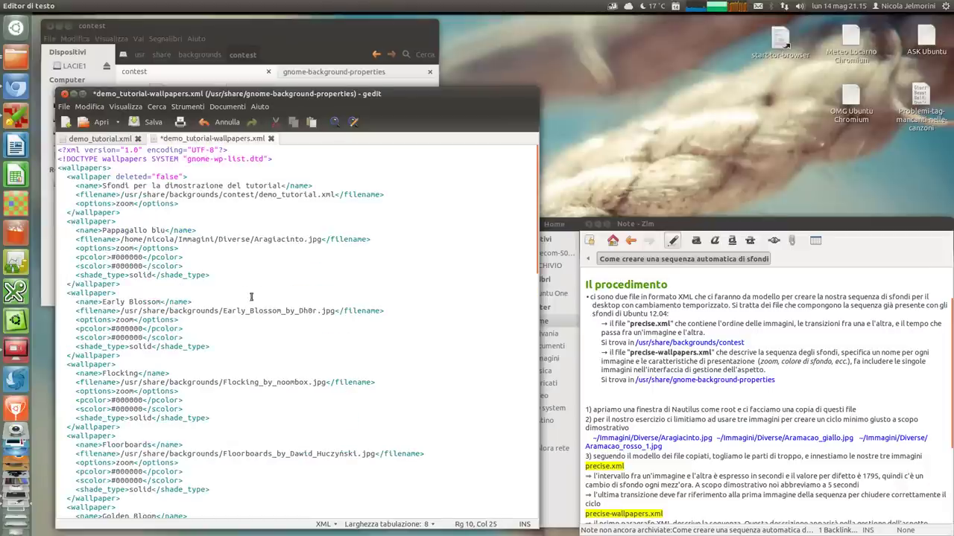
{"action": "left_click_drag", "start_coordinate": [334, 311], "coordinate": [121, 310]}
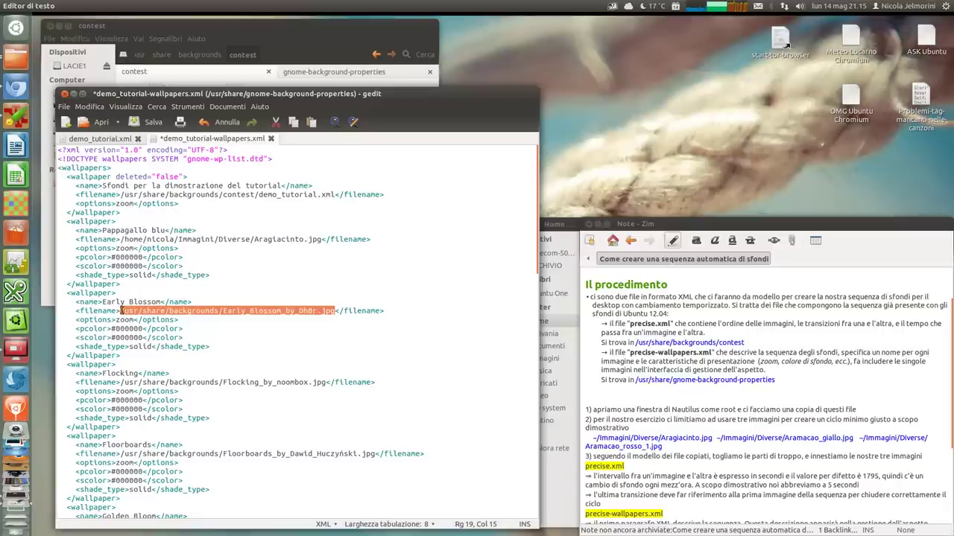
{"action": "key", "text": "ctrl+v"}
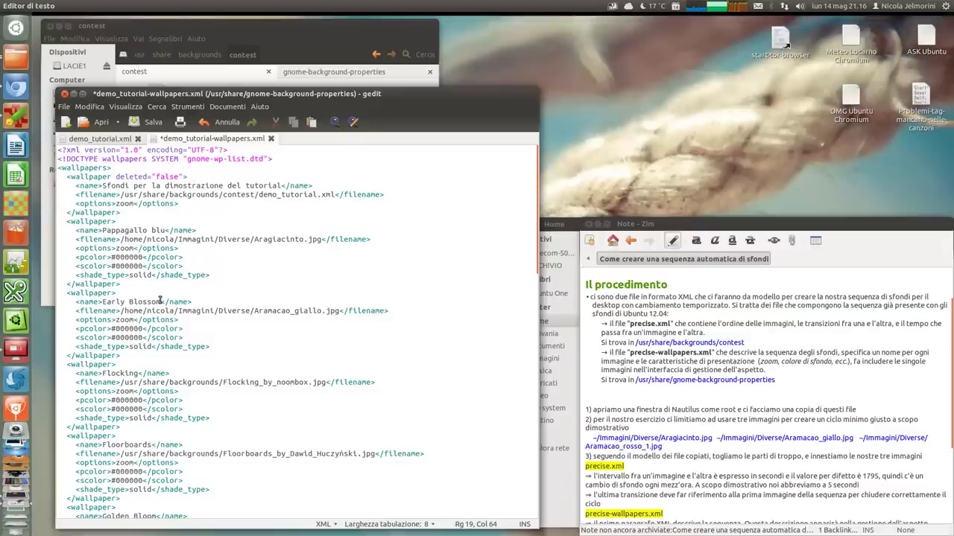
Step: Rename the Early Blossom wallpaper entry to "Pappagallo giallo"
{"action": "left_click_drag", "start_coordinate": [159, 299], "coordinate": [103, 302]}
{"action": "type", "text": "Pappagallo "}
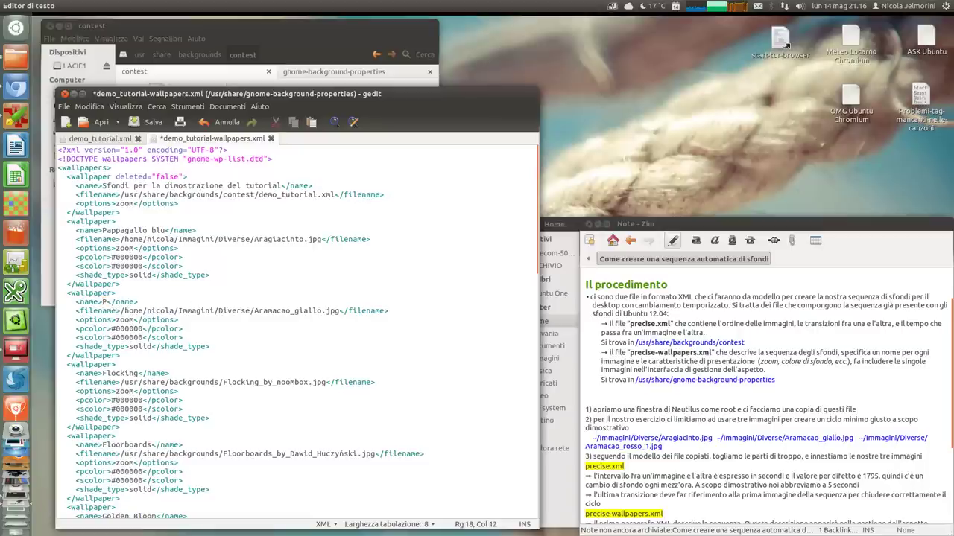
{"action": "type", "text": "giallo"}
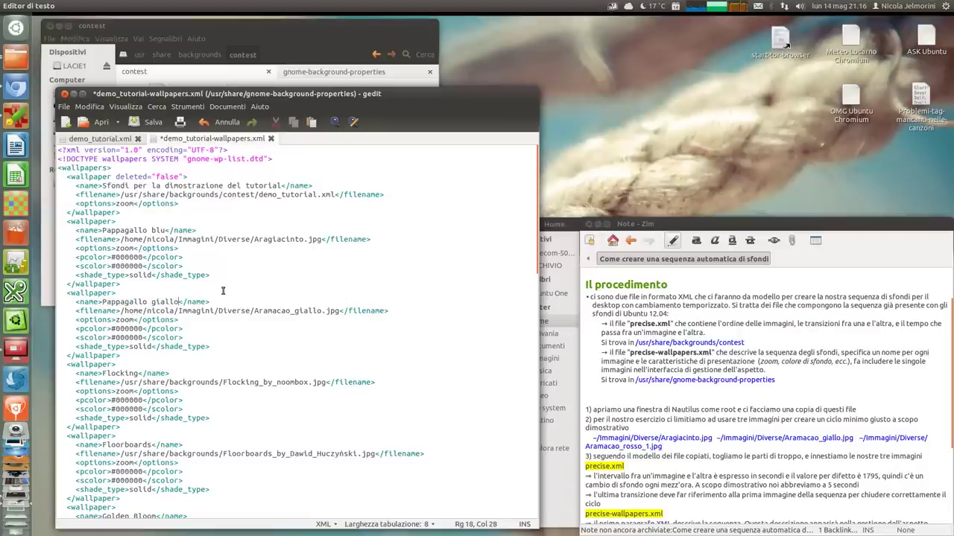
Step: Replace the Flocking entry's filename with the full Aramacao_rosso_1.jpg path copied from the second transition of demo_tutorial.xml
{"action": "left_click", "coordinate": [112, 142]}
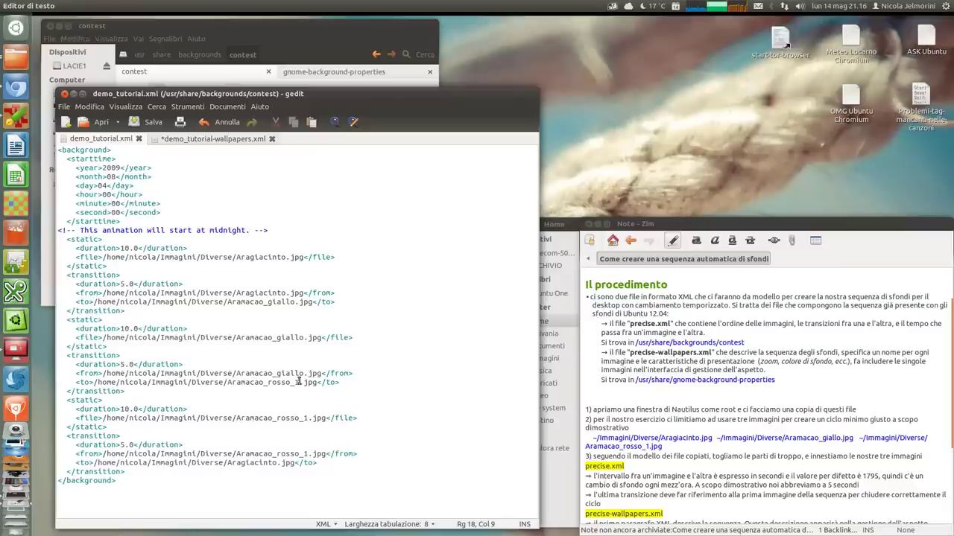
{"action": "left_click_drag", "start_coordinate": [317, 383], "coordinate": [96, 382]}
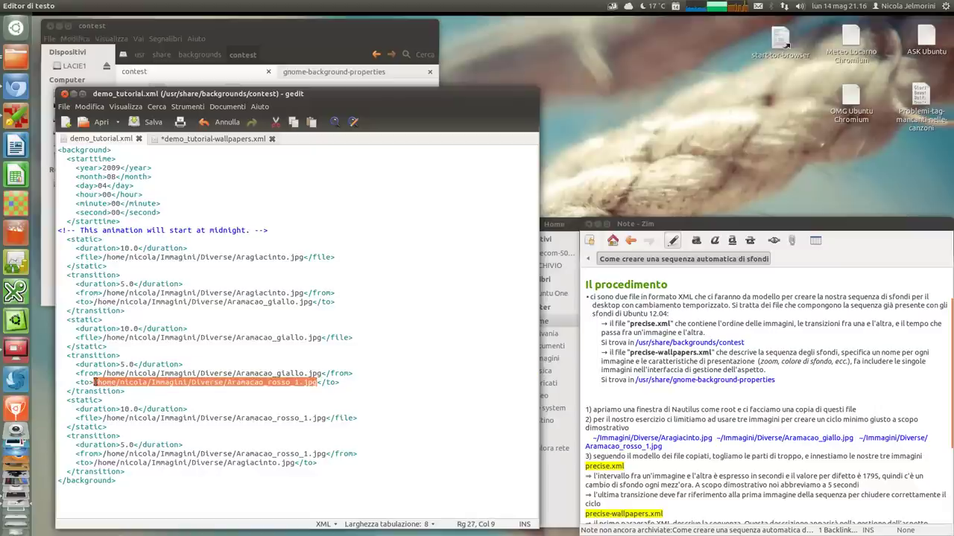
{"action": "left_click", "coordinate": [194, 139]}
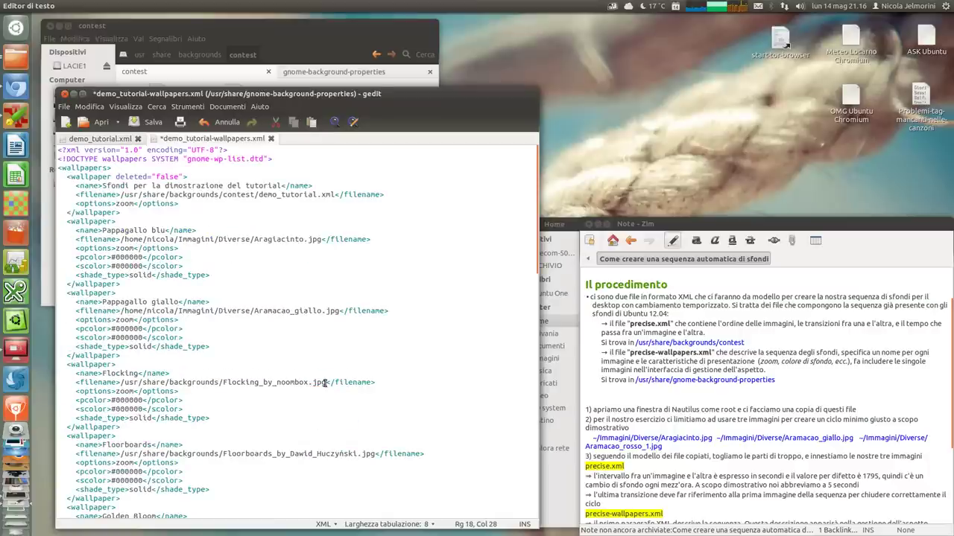
{"action": "left_click_drag", "start_coordinate": [326, 382], "coordinate": [123, 385]}
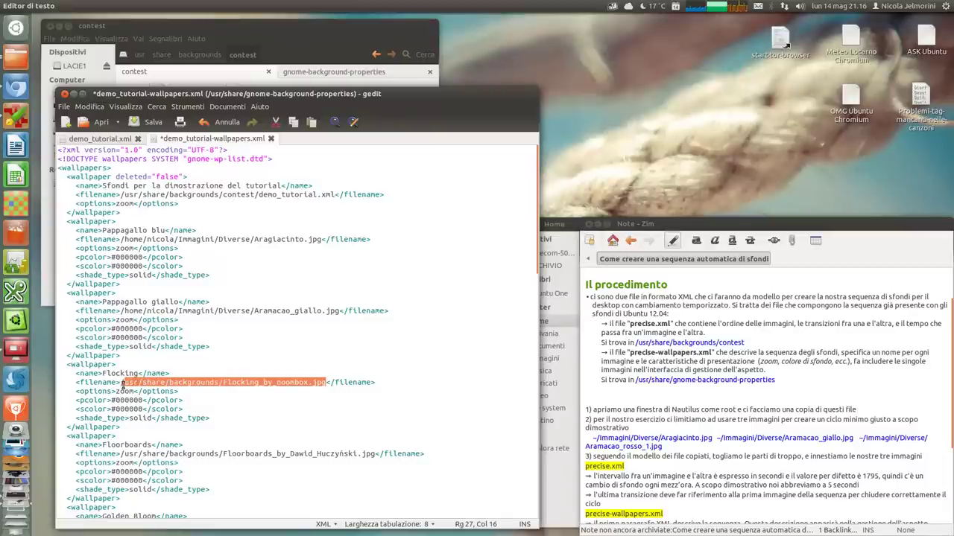
{"action": "type", "text": "/home/nicola/Immagini/Diverse/Aramacao_rosso_1.jpg"}
Step: Rename the Flocking wallpaper entry to "Pappagallo rosso"
{"action": "left_click", "coordinate": [128, 373]}
{"action": "left_click_drag", "start_coordinate": [140, 370], "coordinate": [181, 323]}
{"action": "key", "text": "Down"}
{"action": "key", "text": "Down"}
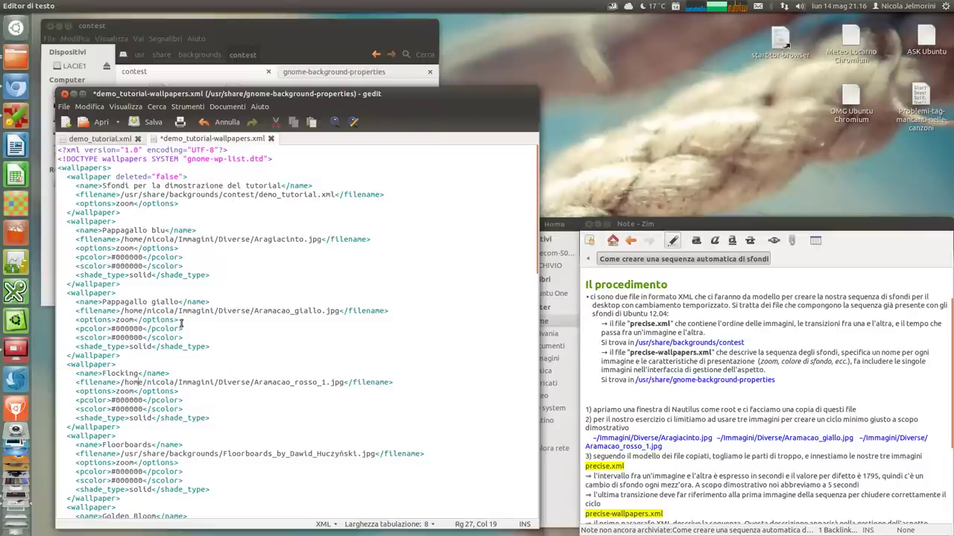
{"action": "key", "text": "BackSpace"}
{"action": "key", "text": "BackSpace"}
{"action": "key", "text": "BackSpace"}
{"action": "key", "text": "BackSpace"}
{"action": "key", "text": "BackSpace"}
{"action": "key", "text": "BackSpace"}
{"action": "key", "text": "BackSpace"}
{"action": "key", "text": "BackSpace"}
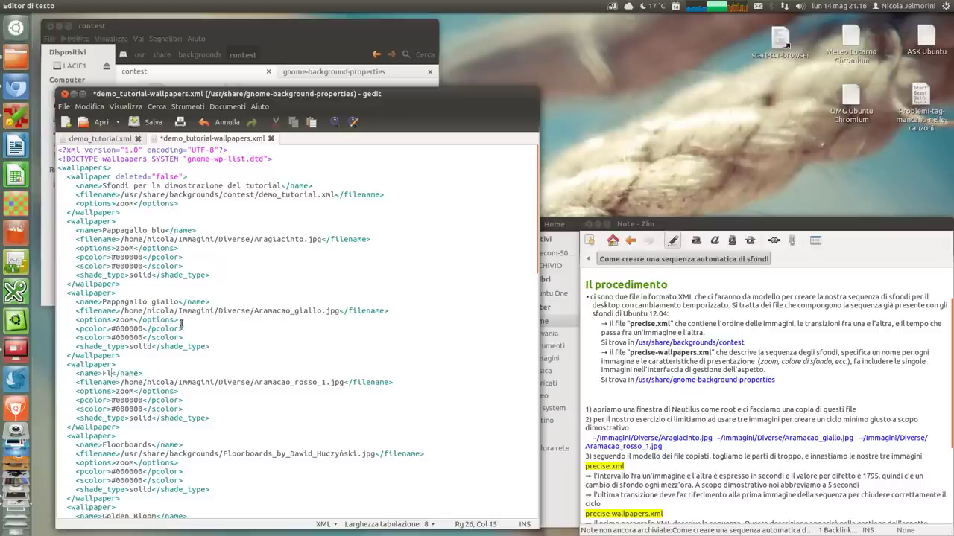
{"action": "type", "text": "Pappagallo rosso"}
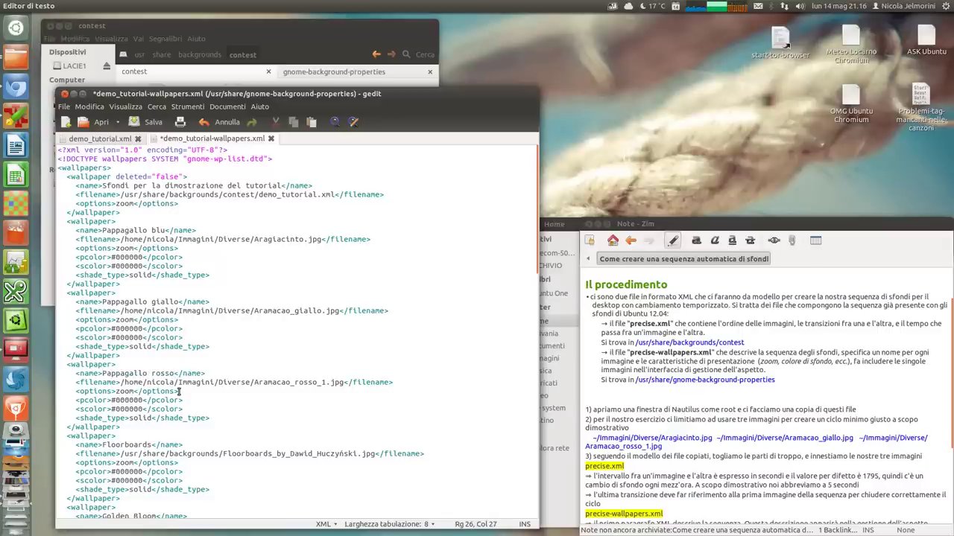
Step: Delete all remaining wallpaper entries from Floorboards through Winter Morning, keeping the closing wallpapers tag, and remove the leftover blank line
{"action": "scroll", "coordinate": [179, 389], "scroll_direction": "down", "scroll_amount": 3}
{"action": "left_click", "coordinate": [65, 356]}
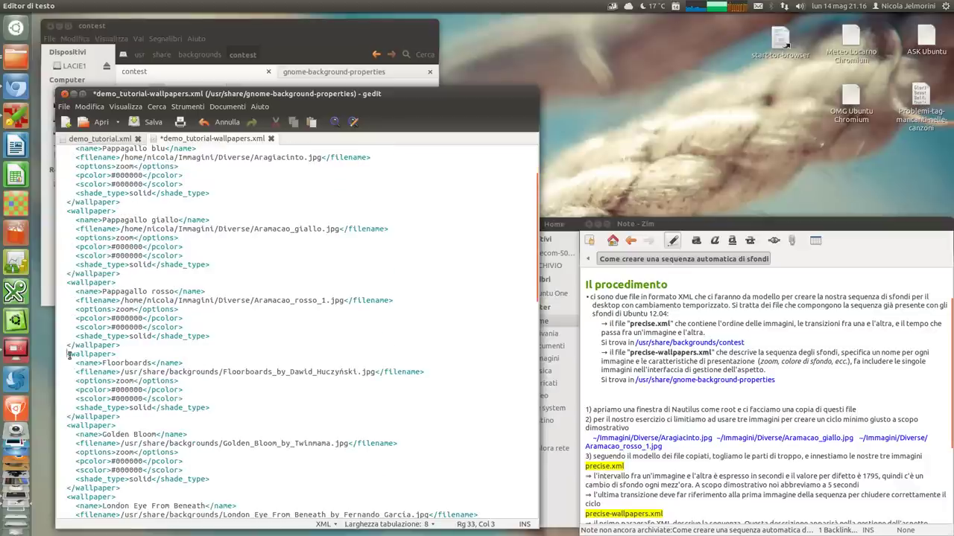
{"action": "key", "text": "shift+Down"}
{"action": "key", "text": "shift+Down"}
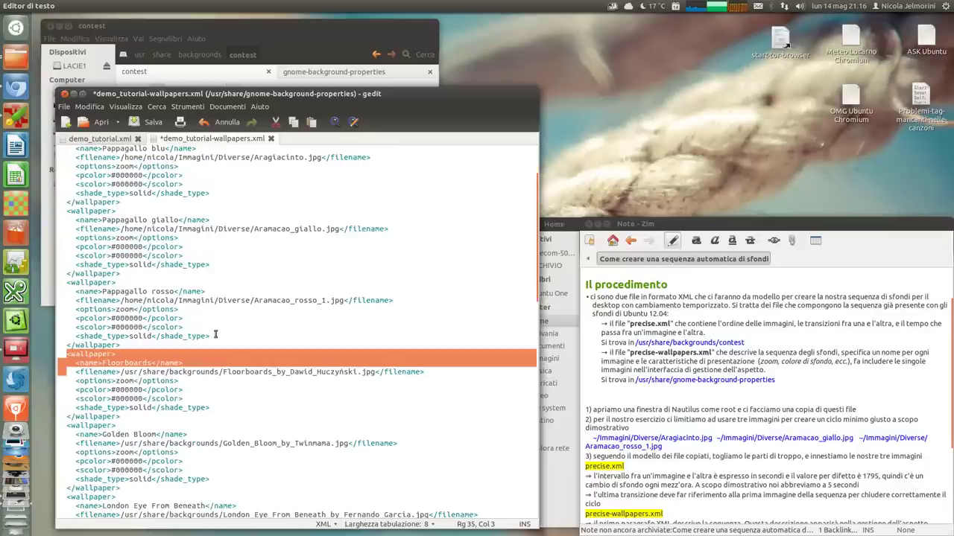
{"action": "key", "text": "Left"}
{"action": "key", "text": "Left"}
{"action": "key", "text": "Left"}
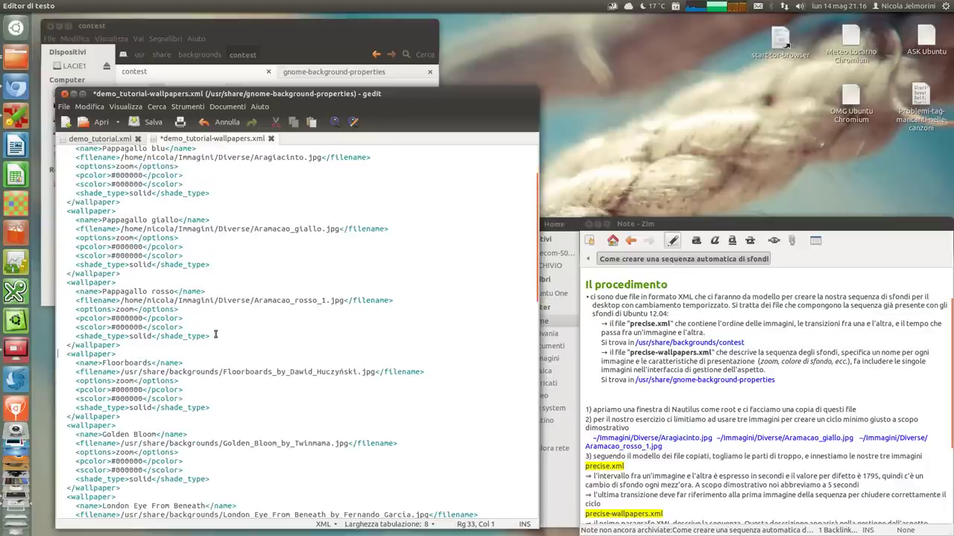
{"action": "key", "text": "shift+Down"}
{"action": "key", "text": "shift+Down"}
{"action": "key", "text": "shift+Down"}
{"action": "key", "text": "shift+Down"}
{"action": "key", "text": "shift+Down"}
{"action": "key", "text": "shift+Down"}
{"action": "key", "text": "shift+Down"}
{"action": "key", "text": "shift+Down"}
{"action": "key", "text": "shift+Down"}
{"action": "key", "text": "shift+Down"}
{"action": "key", "text": "shift+Down"}
{"action": "key", "text": "shift+Down"}
{"action": "key", "text": "shift+Down"}
{"action": "key", "text": "shift+Down"}
{"action": "key", "text": "shift+Down"}
{"action": "key", "text": "shift+Down"}
{"action": "key", "text": "shift+Down"}
{"action": "key", "text": "shift+Down"}
{"action": "key", "text": "shift+Down"}
{"action": "key", "text": "shift+Down"}
{"action": "key", "text": "shift+Down"}
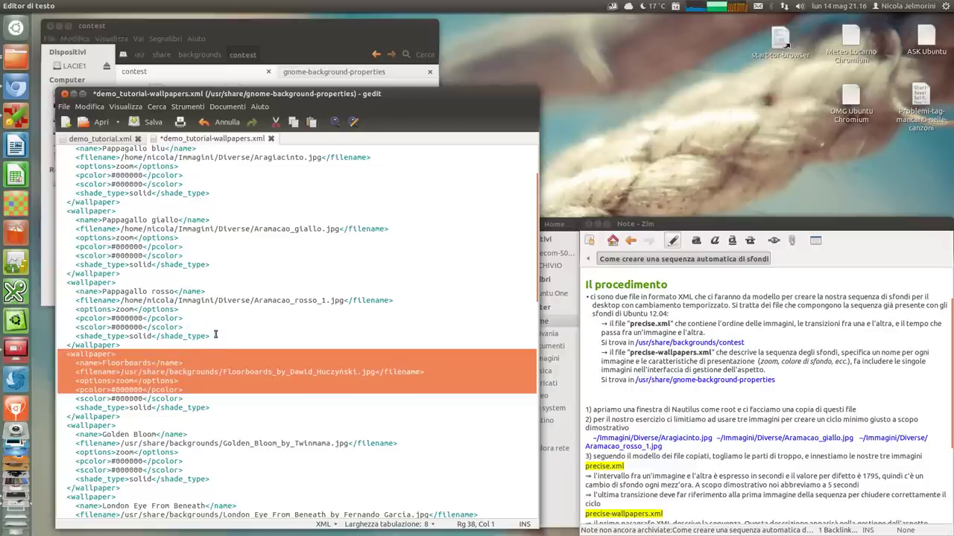
{"action": "key", "text": "shift+Down"}
{"action": "key", "text": "shift+Down"}
{"action": "key", "text": "shift+Down"}
{"action": "key", "text": "shift+Down"}
{"action": "key", "text": "shift+Down"}
{"action": "key", "text": "shift+Down"}
{"action": "key", "text": "shift+Down"}
{"action": "key", "text": "shift+Down"}
{"action": "key", "text": "shift+Down"}
{"action": "key", "text": "shift+Down"}
{"action": "key", "text": "shift+Down"}
{"action": "key", "text": "shift+Down"}
{"action": "key", "text": "shift+Down"}
{"action": "key", "text": "shift+Down"}
{"action": "key", "text": "shift+Down"}
{"action": "key", "text": "shift+Down"}
{"action": "key", "text": "shift+Down"}
{"action": "key", "text": "shift+Down"}
{"action": "key", "text": "shift+Down"}
{"action": "key", "text": "shift+Down"}
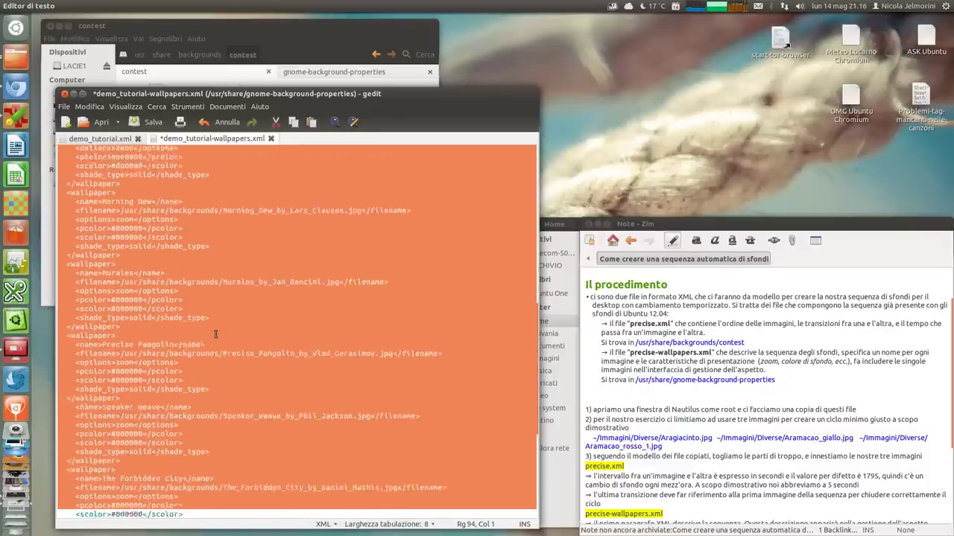
{"action": "key", "text": "shift+Up"}
{"action": "key", "text": "shift+Up"}
{"action": "key", "text": "shift+Up"}
{"action": "key", "text": "shift+Up"}
{"action": "key", "text": "shift+Up"}
{"action": "key", "text": "shift+Up"}
{"action": "key", "text": "shift+Up"}
{"action": "key", "text": "shift+Up"}
{"action": "key", "text": "shift+Up"}
{"action": "key", "text": "shift+Up"}
{"action": "key", "text": "shift+Up"}
{"action": "key", "text": "shift+Up"}
{"action": "key", "text": "shift+Up"}
{"action": "key", "text": "shift+Up"}
{"action": "key", "text": "shift+Up"}
{"action": "key", "text": "shift+Up"}
{"action": "key", "text": "shift+Up"}
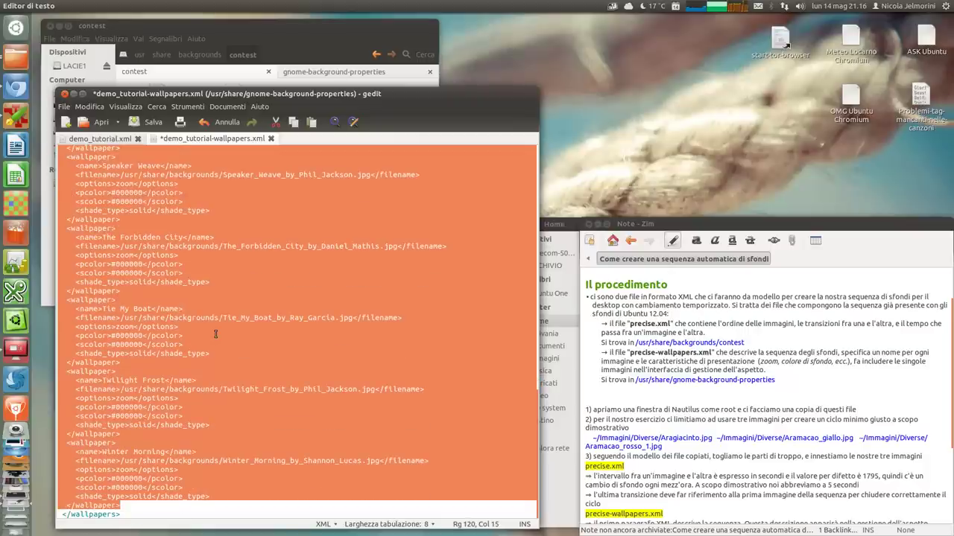
{"action": "key", "text": "shift+Down"}
{"action": "key", "text": "shift+Down"}
{"action": "key", "text": "shift+Down"}
{"action": "key", "text": "shift+Down"}
{"action": "key", "text": "shift+Down"}
{"action": "key", "text": "shift+Down"}
{"action": "key", "text": "shift+Down"}
{"action": "key", "text": "shift+Down"}
{"action": "key", "text": "shift+Down"}
{"action": "key", "text": "shift+Down"}
{"action": "key", "text": "shift+Down"}
{"action": "key", "text": "shift+Down"}
{"action": "key", "text": "shift+Down"}
{"action": "key", "text": "shift+Down"}
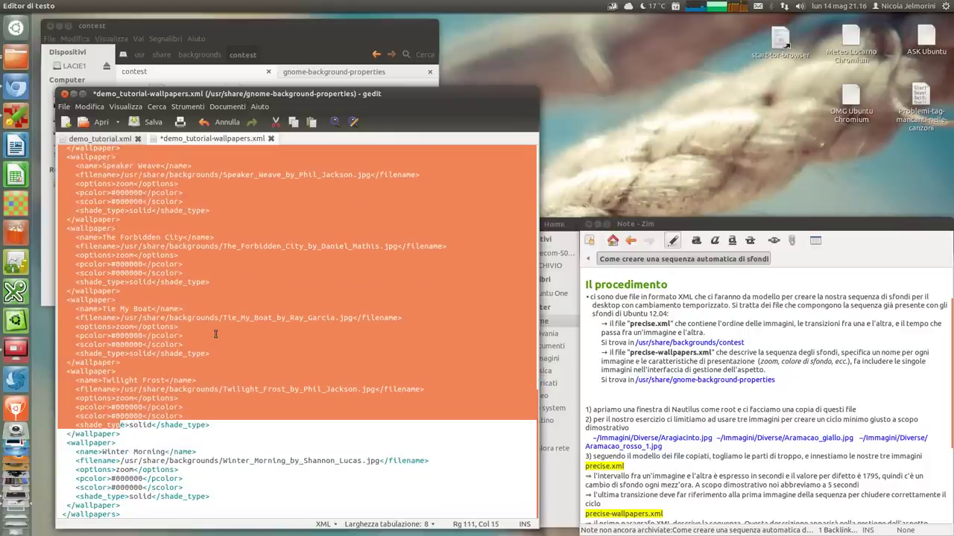
{"action": "key", "text": "shift+Down"}
{"action": "key", "text": "shift+Down"}
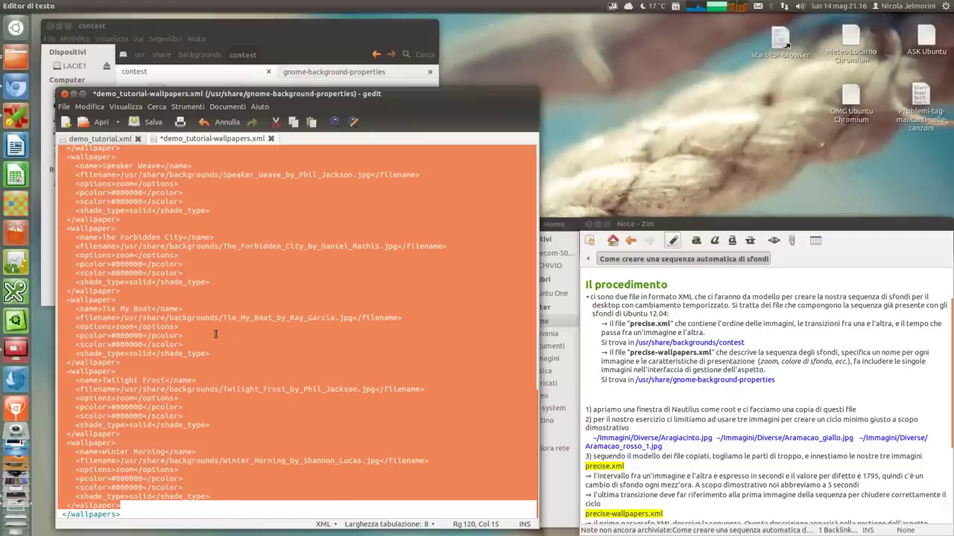
{"action": "key", "text": "Delete"}
{"action": "key", "text": "BackSpace"}
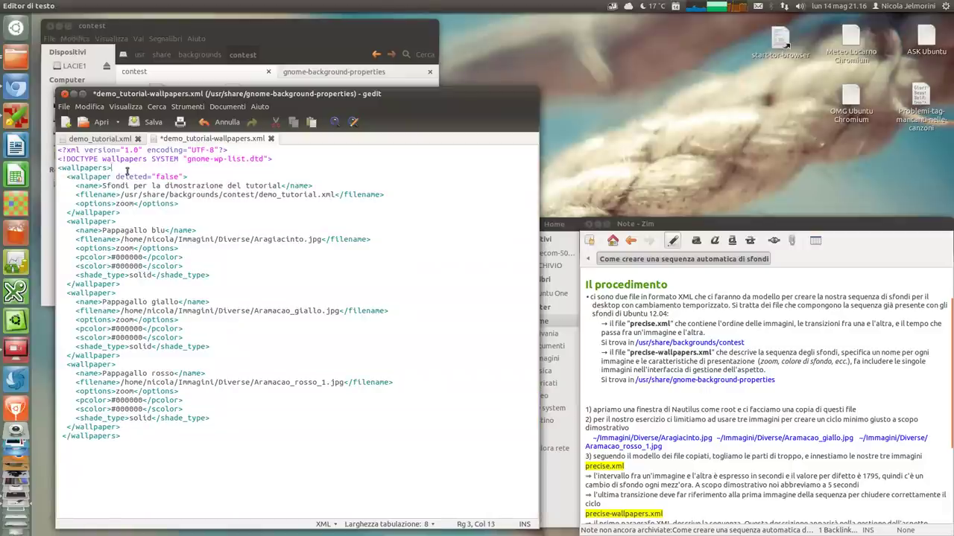
Step: Check the opening and closing wallpapers tags of demo_tutorial-wallpapers.xml and save the file
{"action": "left_click_drag", "start_coordinate": [123, 168], "coordinate": [58, 169]}
{"action": "left_click_drag", "start_coordinate": [140, 435], "coordinate": [81, 435]}
{"action": "left_click", "coordinate": [89, 427]}
{"action": "key", "text": "ctrl+End"}
{"action": "key", "text": "ctrl+s"}
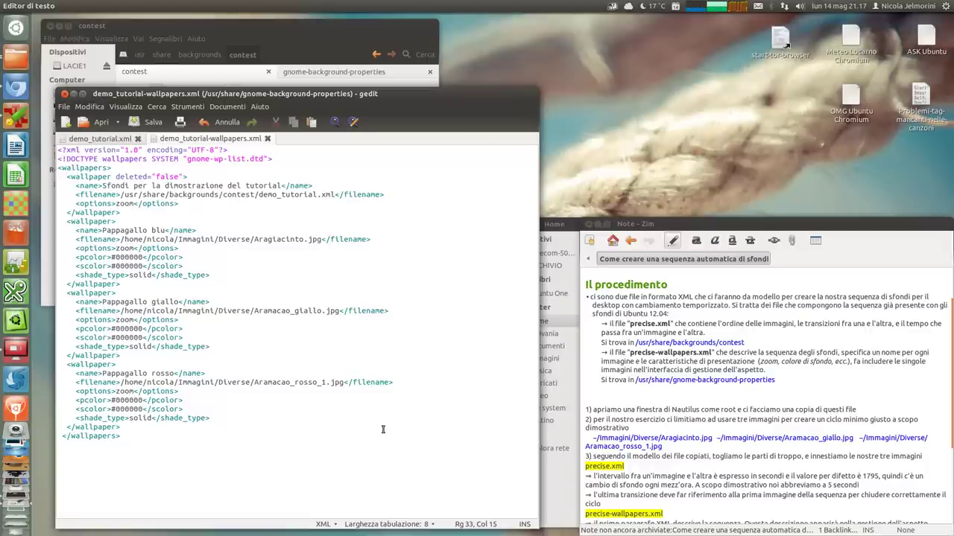
Step: Consult step 4 of the Zim procedure notes and open the Aspetto page of Ubuntu's system settings, moving its window clear of the notes
{"action": "left_click", "coordinate": [693, 401]}
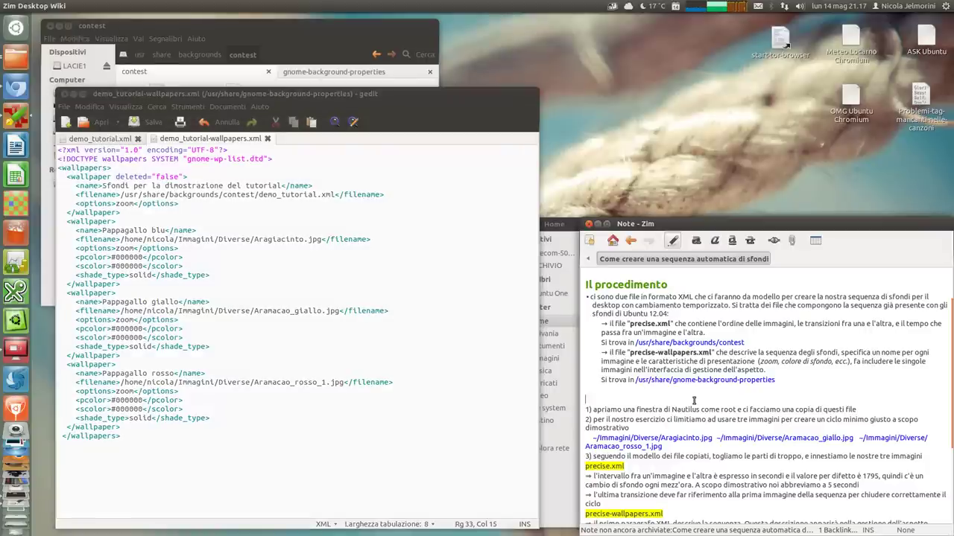
{"action": "scroll", "coordinate": [694, 401], "scroll_direction": "down", "scroll_amount": 3}
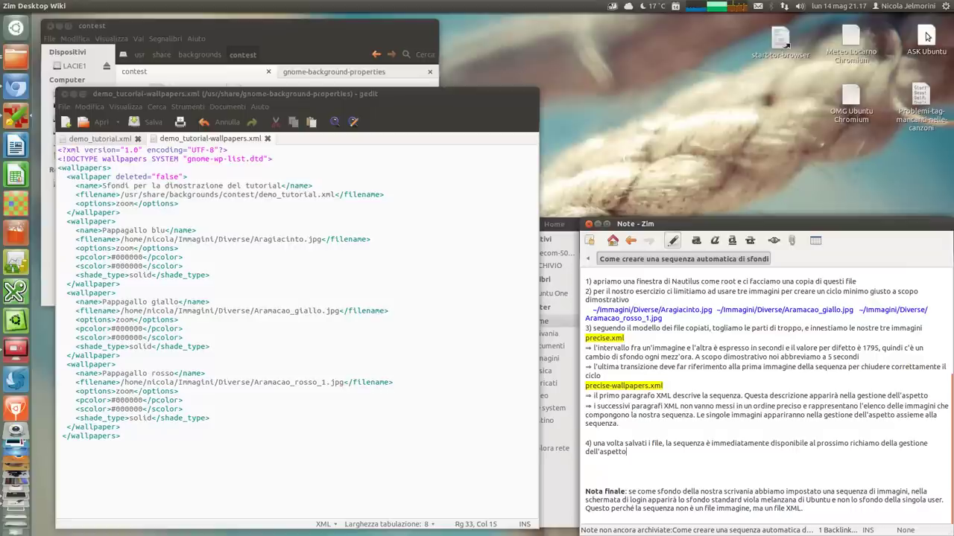
{"action": "left_click", "coordinate": [949, 5]}
{"action": "key", "text": "Escape"}
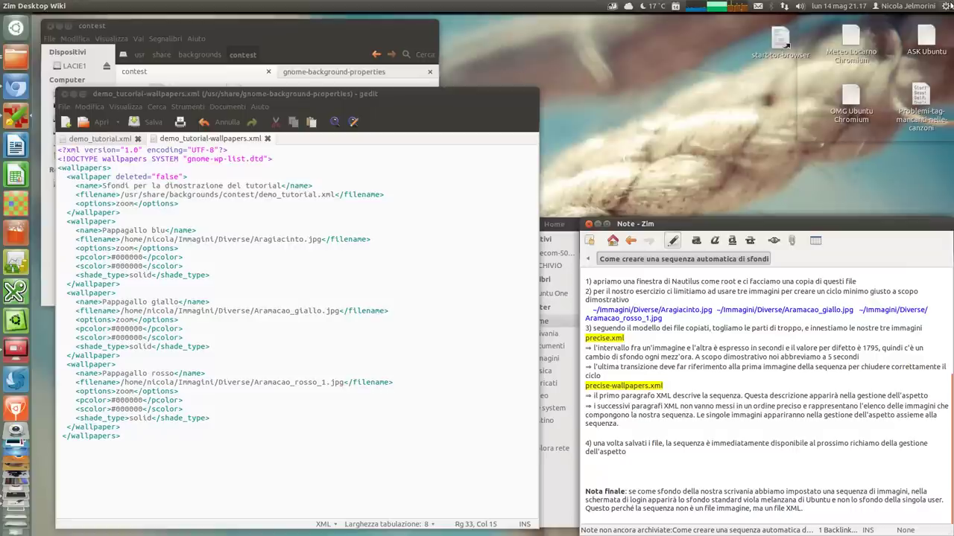
{"action": "left_click", "coordinate": [945, 5]}
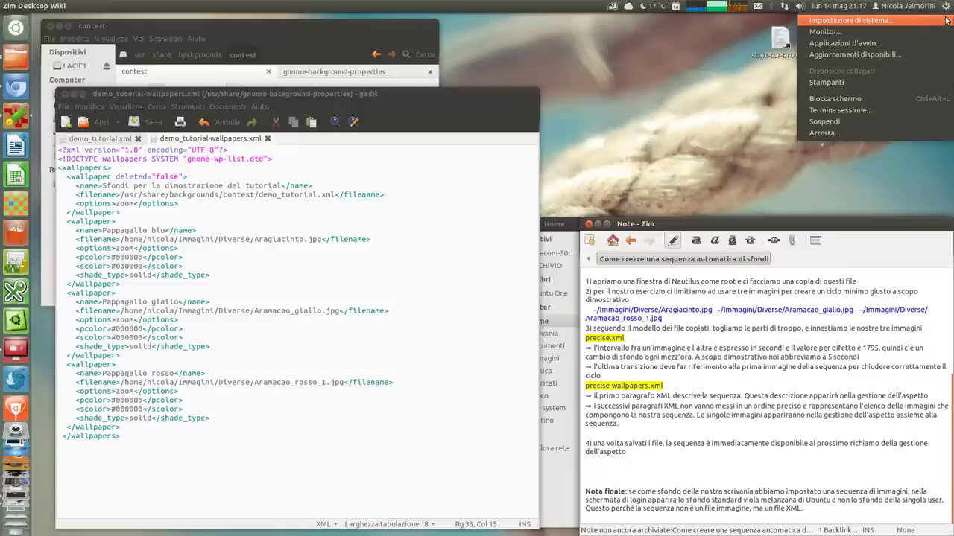
{"action": "left_click", "coordinate": [945, 20]}
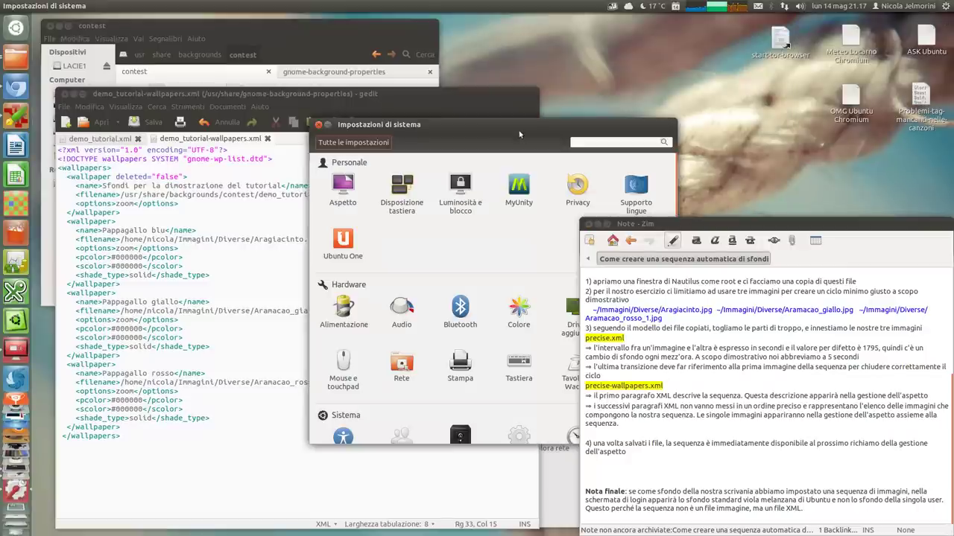
{"action": "left_click_drag", "start_coordinate": [519, 137], "coordinate": [733, 46]}
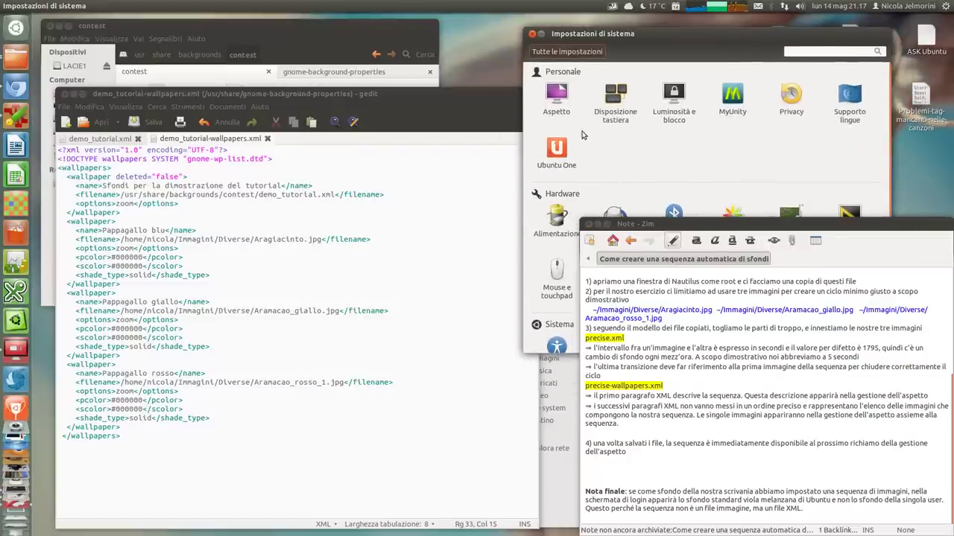
{"action": "left_click", "coordinate": [557, 97]}
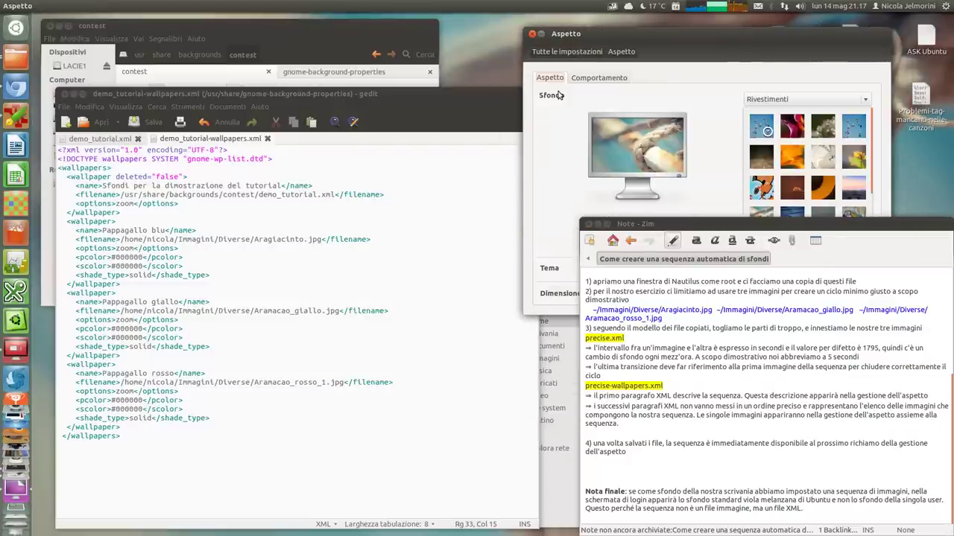
{"action": "left_click_drag", "start_coordinate": [748, 30], "coordinate": [399, 46]}
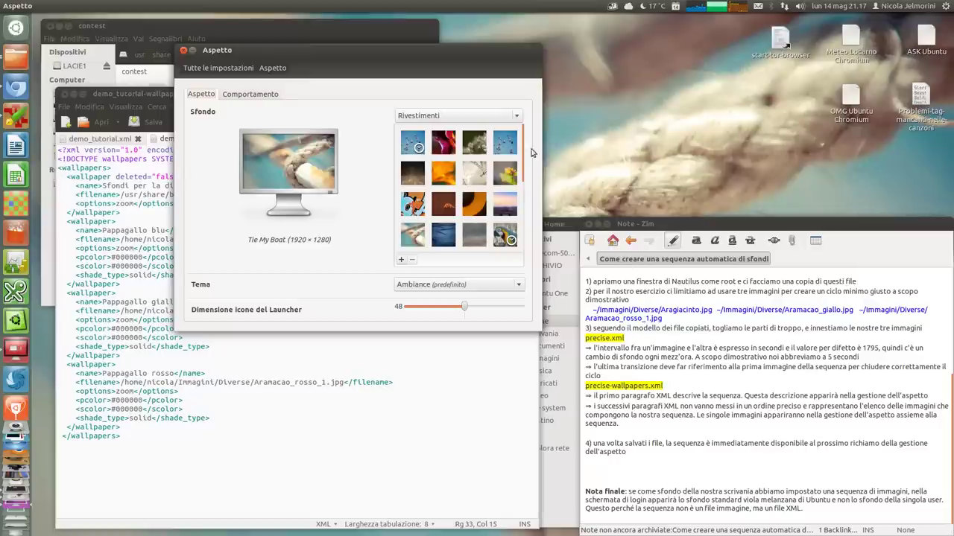
Step: Browse the available wallpapers and apply the Ubuntu 12.04 Community Wallpapers sequence to the desktop
{"action": "scroll", "coordinate": [526, 156], "scroll_direction": "down", "scroll_amount": 1}
{"action": "scroll", "coordinate": [526, 156], "scroll_direction": "down", "scroll_amount": 4}
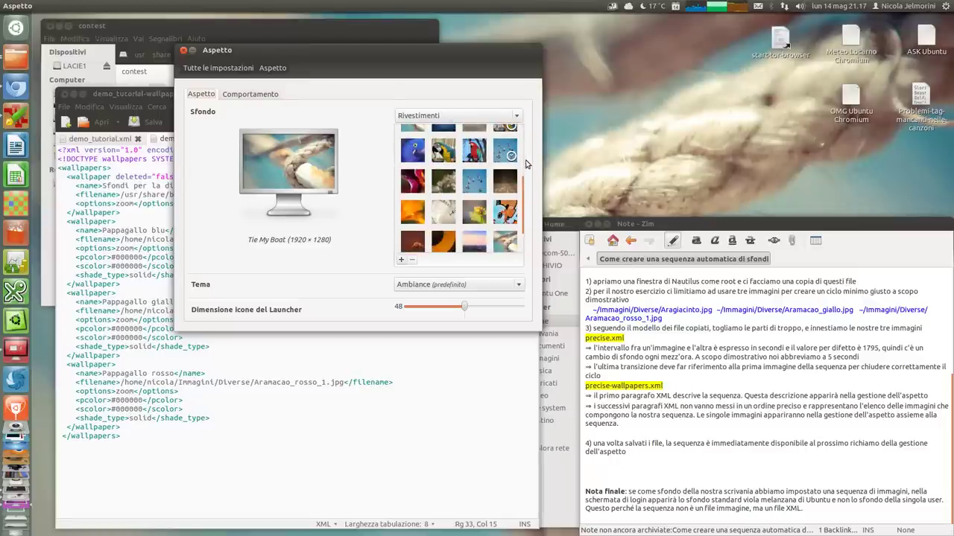
{"action": "left_click", "coordinate": [527, 130]}
{"action": "left_click", "coordinate": [527, 130]}
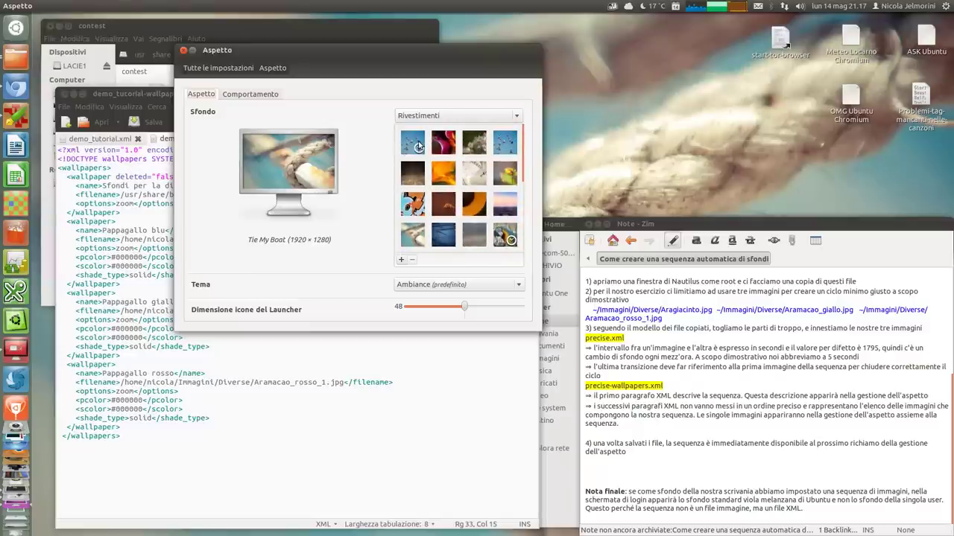
{"action": "left_click", "coordinate": [414, 143]}
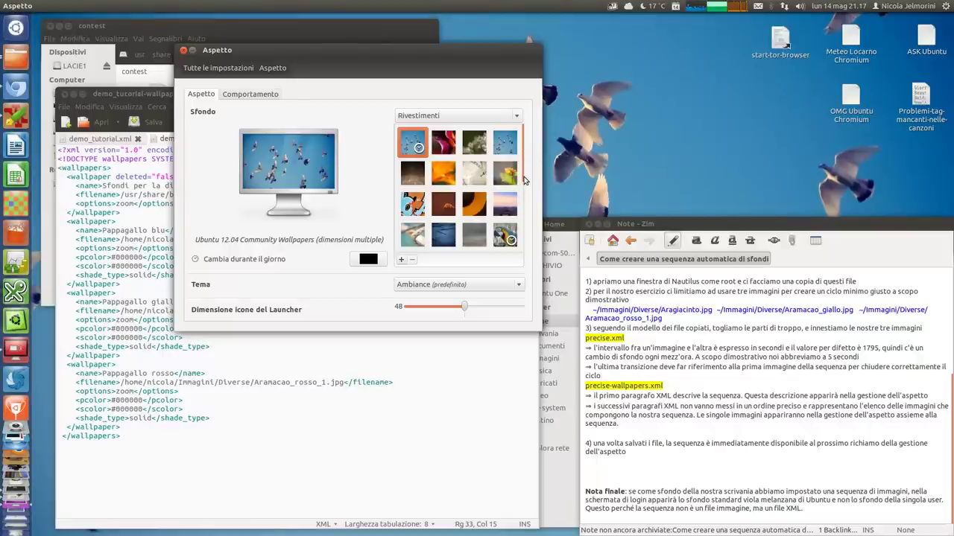
Step: Apply the custom "Sfondi per la dimostrazione del tutorial" sequence as the desktop background
{"action": "left_click_drag", "start_coordinate": [528, 172], "coordinate": [539, 192]}
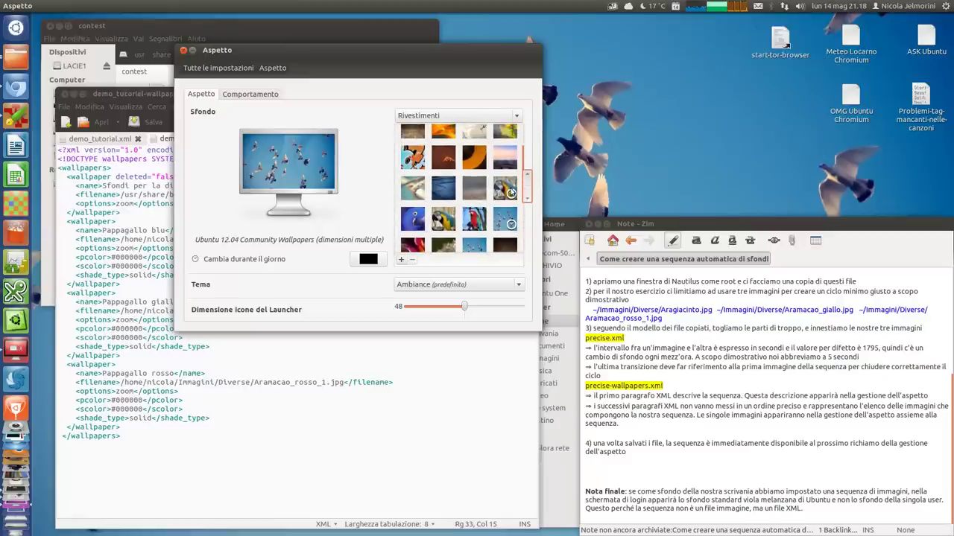
{"action": "left_click", "coordinate": [497, 188]}
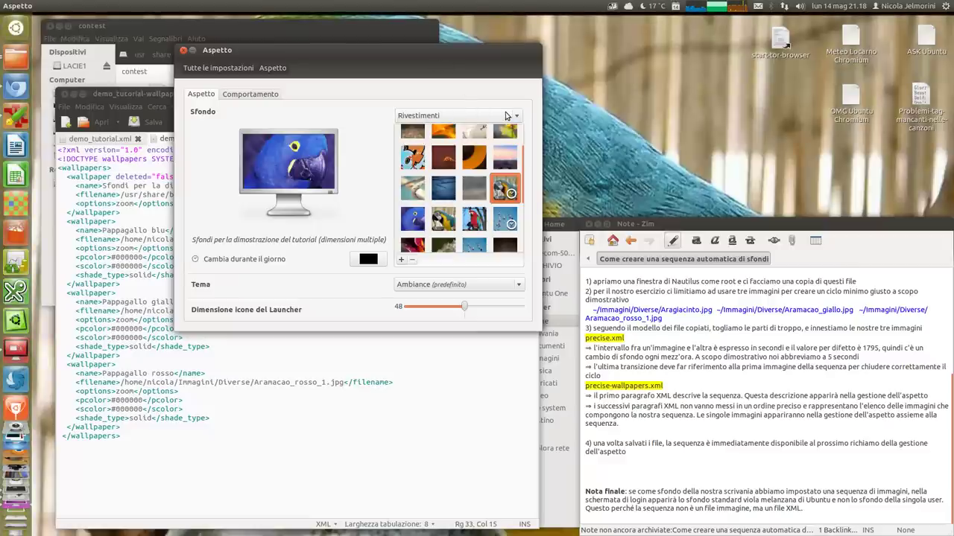
Step: Show the workspace overview, switch to an empty workspace to watch the wallpaper sequence change, and return to the workspace above
{"action": "key", "text": "super+s"}
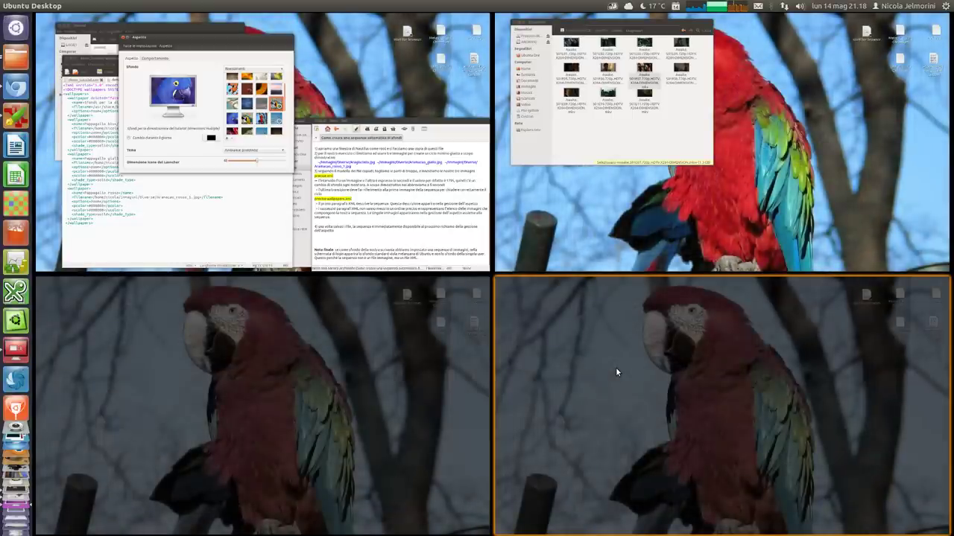
{"action": "left_click", "coordinate": [615, 368]}
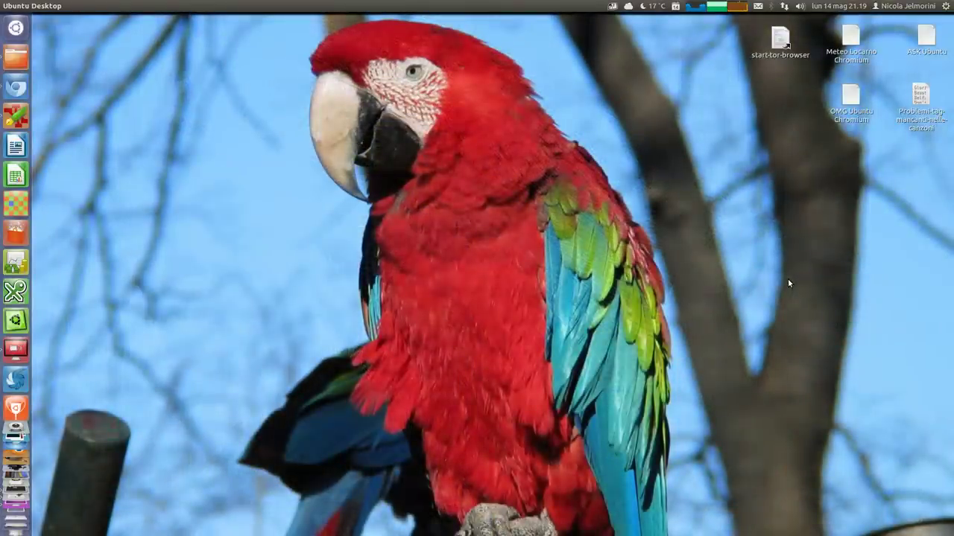
{"action": "key", "text": "ctrl+alt+Up"}
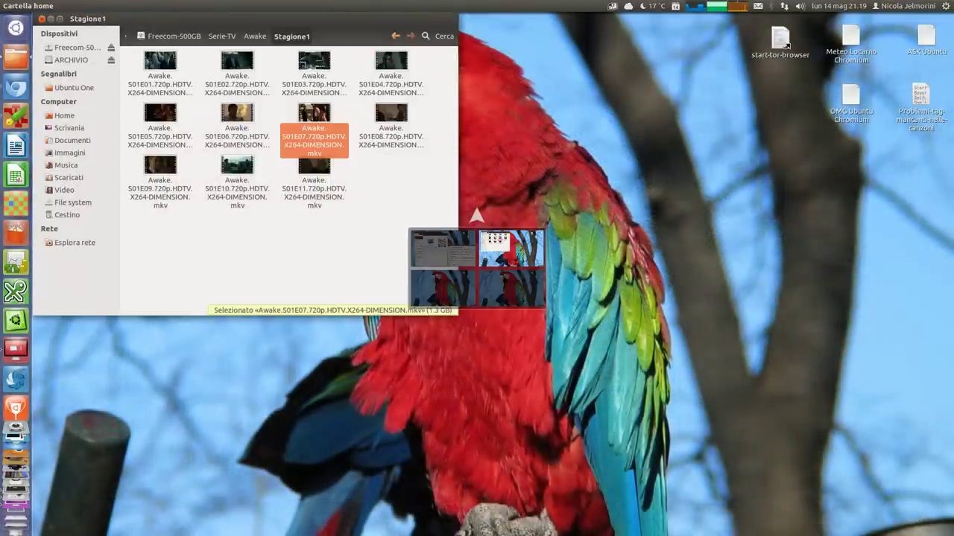
Step: Return to the workspace with the notes, review the opening of the Zim page and highlight "È un po' noioso come lavoro,"
{"action": "key", "text": "ctrl+alt+Left"}
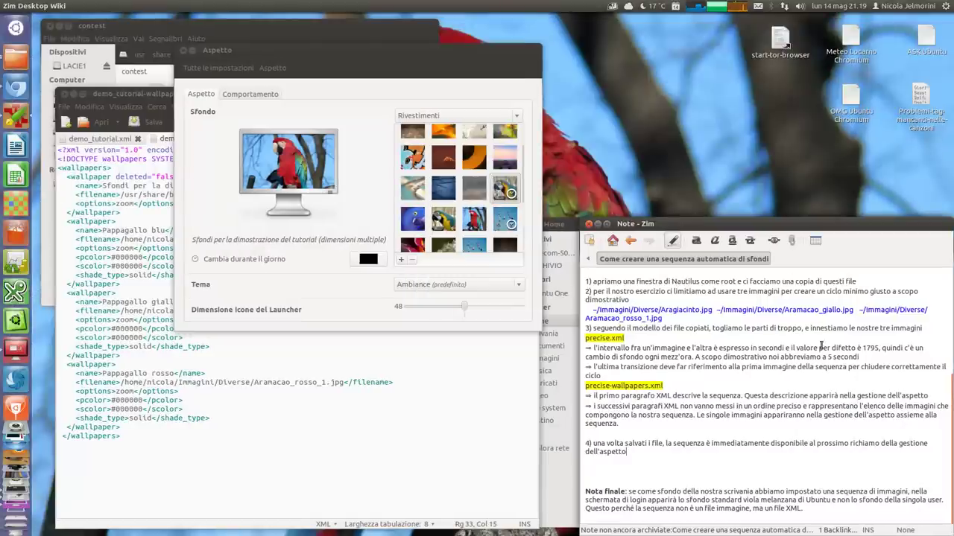
{"action": "left_click", "coordinate": [796, 385]}
{"action": "scroll", "coordinate": [796, 384], "scroll_direction": "up", "scroll_amount": 5}
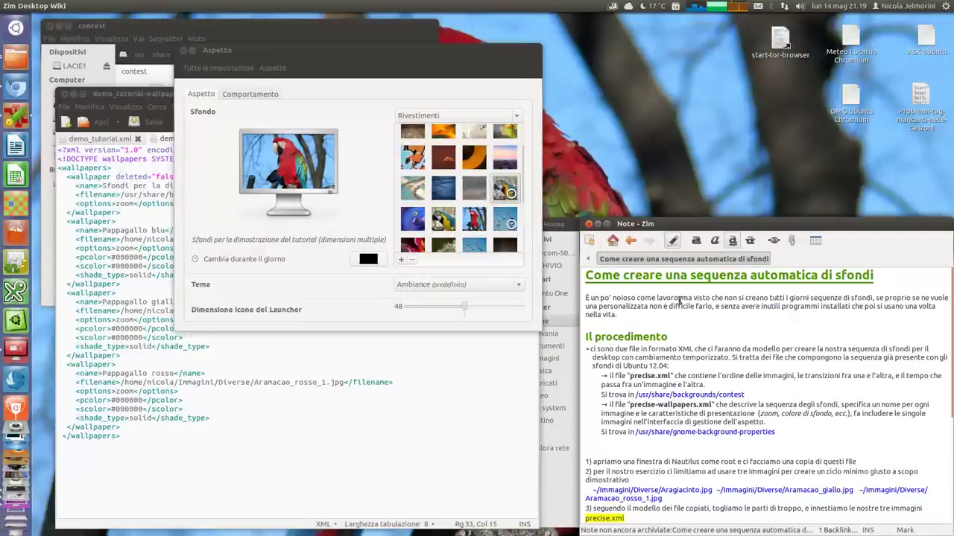
{"action": "left_click_drag", "start_coordinate": [678, 299], "coordinate": [586, 298]}
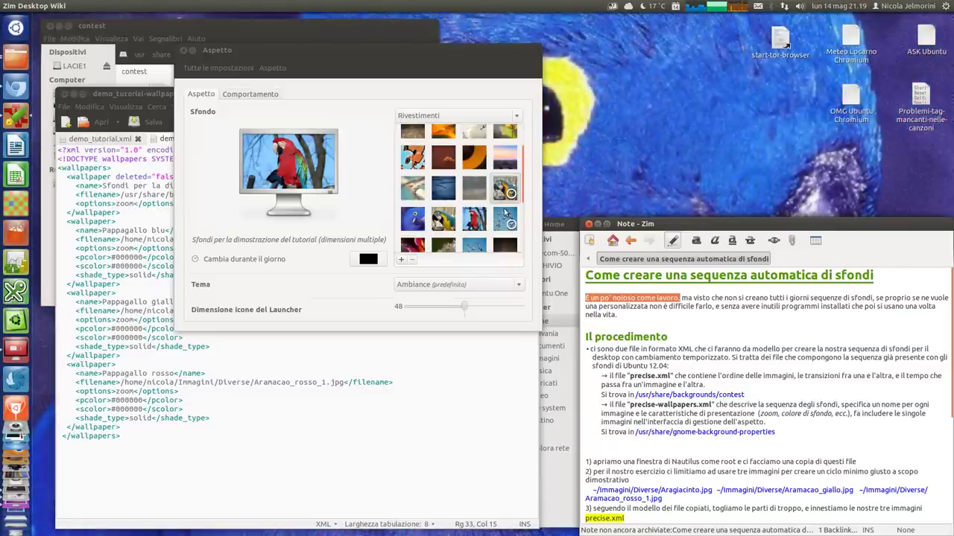
Step: Try Pappagallo blu, Pappagallo giallo and Pappagallo rosso as single backgrounds, and reapply the "Sfondi per la dimostrazione del tutorial" sequence
{"action": "scroll", "coordinate": [505, 216], "scroll_direction": "up", "scroll_amount": 2}
{"action": "scroll", "coordinate": [496, 200], "scroll_direction": "down", "scroll_amount": 2}
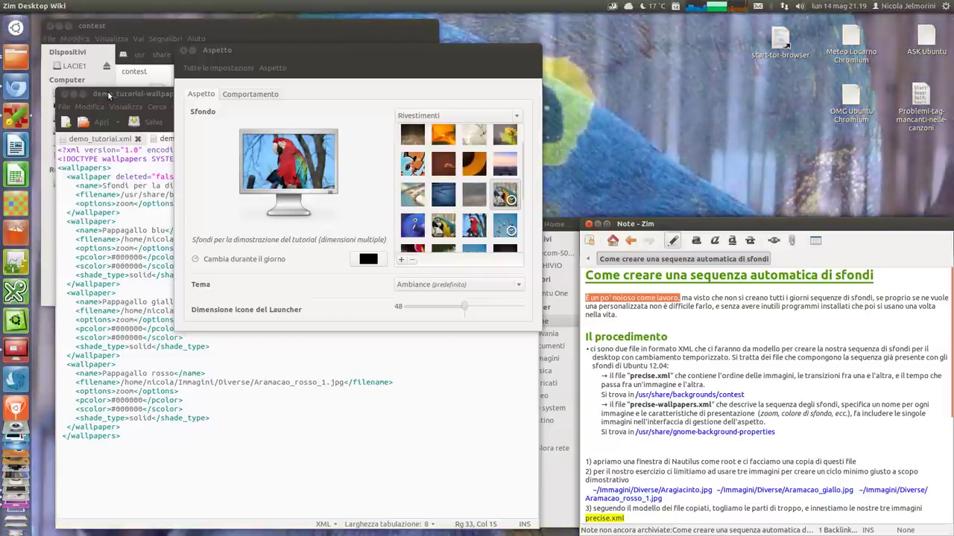
{"action": "left_click_drag", "start_coordinate": [525, 243], "coordinate": [483, 247]}
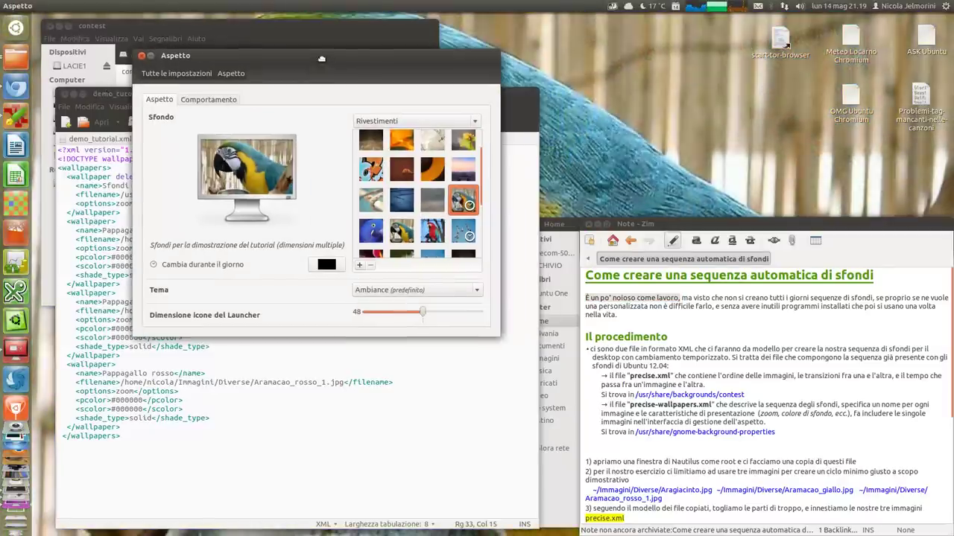
{"action": "left_click_drag", "start_coordinate": [335, 57], "coordinate": [374, 42]}
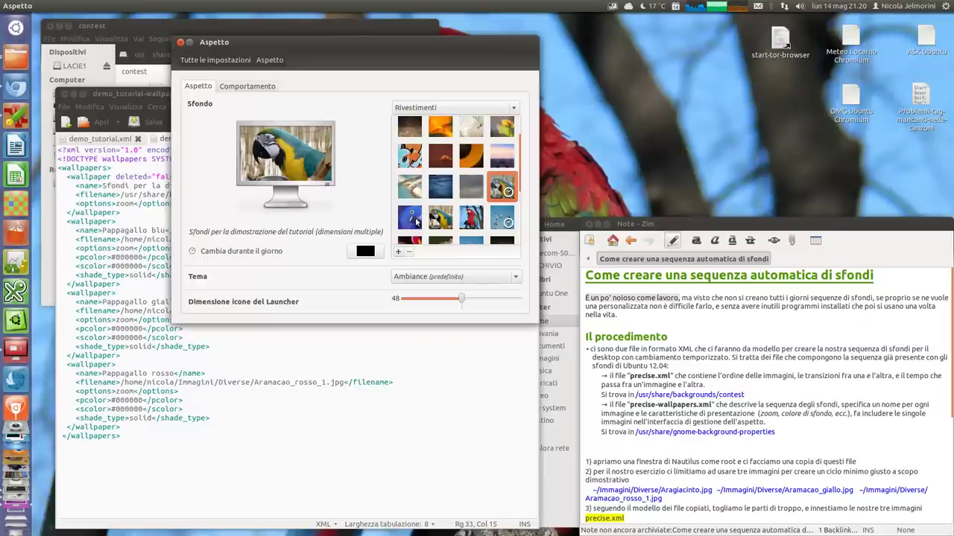
{"action": "scroll", "coordinate": [416, 222], "scroll_direction": "down", "scroll_amount": 1}
{"action": "left_click", "coordinate": [410, 184]}
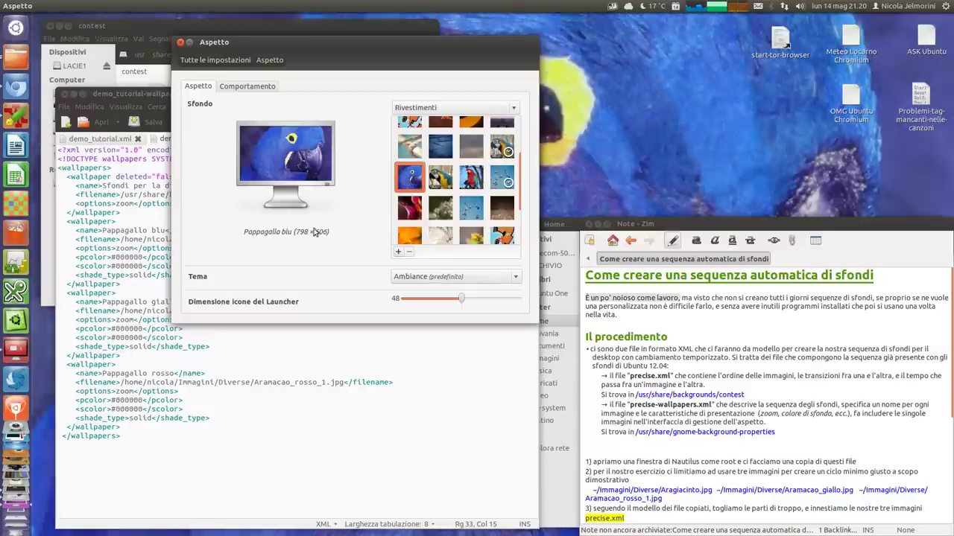
{"action": "left_click_drag", "start_coordinate": [332, 50], "coordinate": [411, 53]}
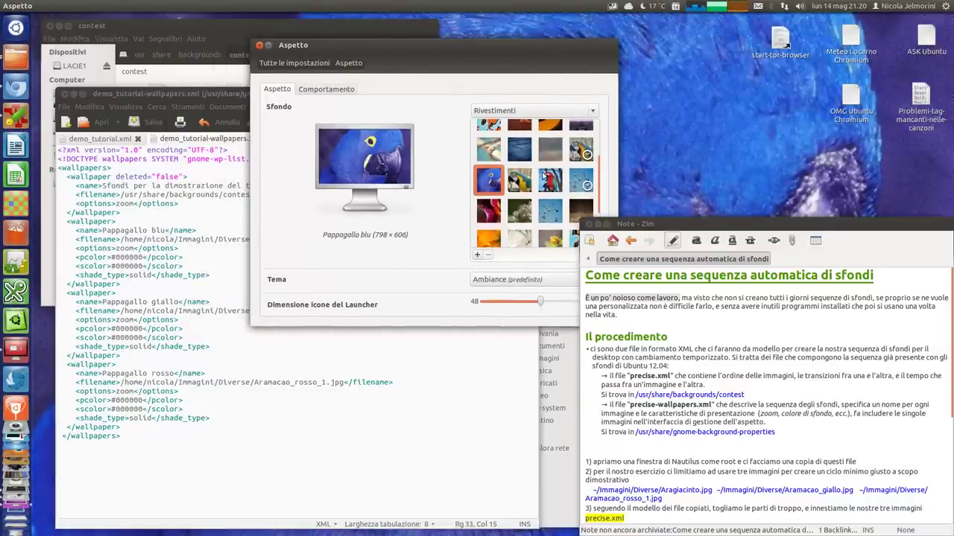
{"action": "left_click", "coordinate": [510, 180]}
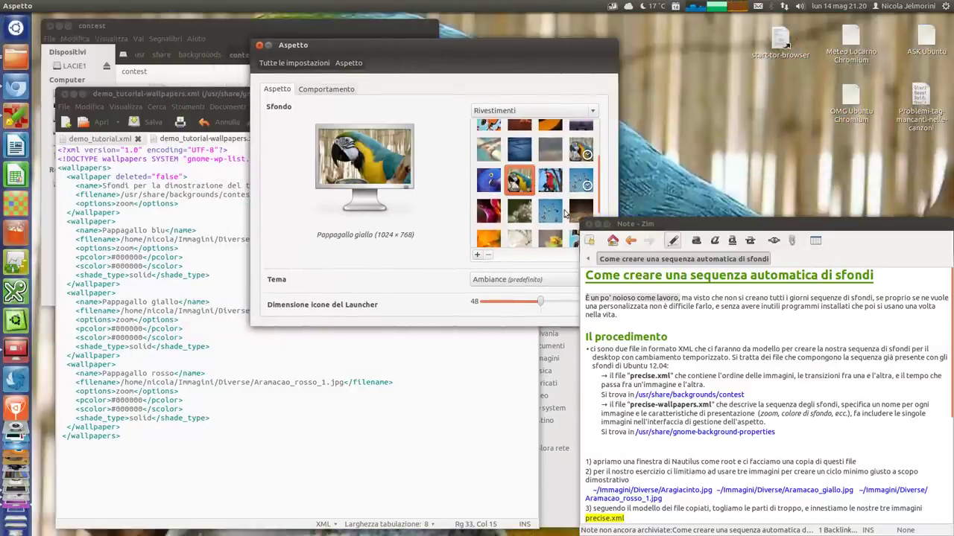
{"action": "left_click", "coordinate": [550, 179]}
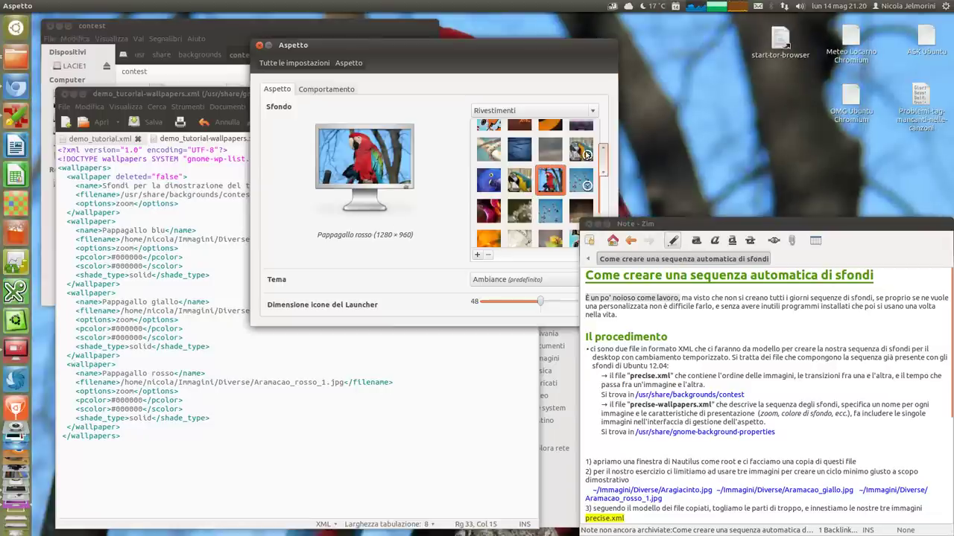
{"action": "left_click", "coordinate": [585, 153]}
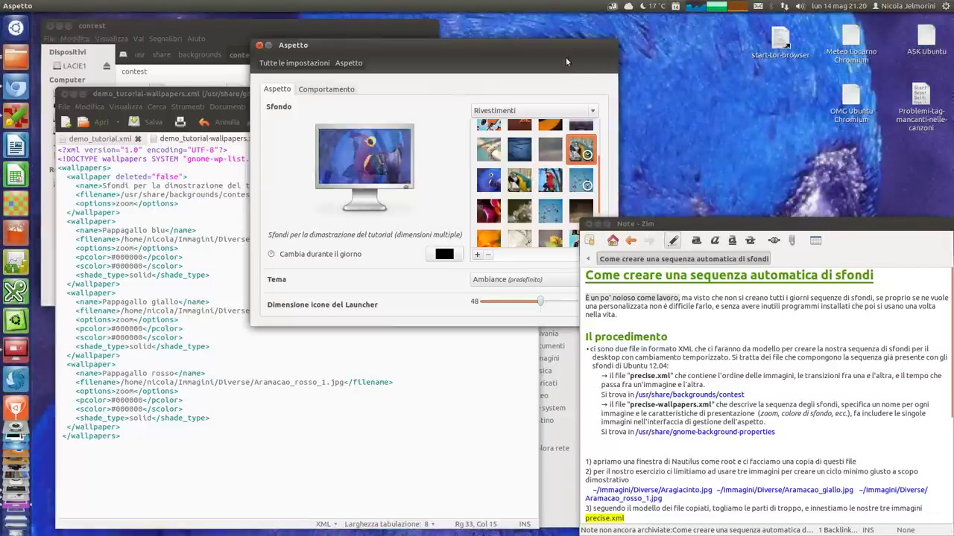
Step: Switch the background to Ubuntu 12.04 Community Wallpapers and back to the custom tutorial sequence, with the Aspetto window clear of the notes
{"action": "left_click_drag", "start_coordinate": [566, 69], "coordinate": [477, 78]}
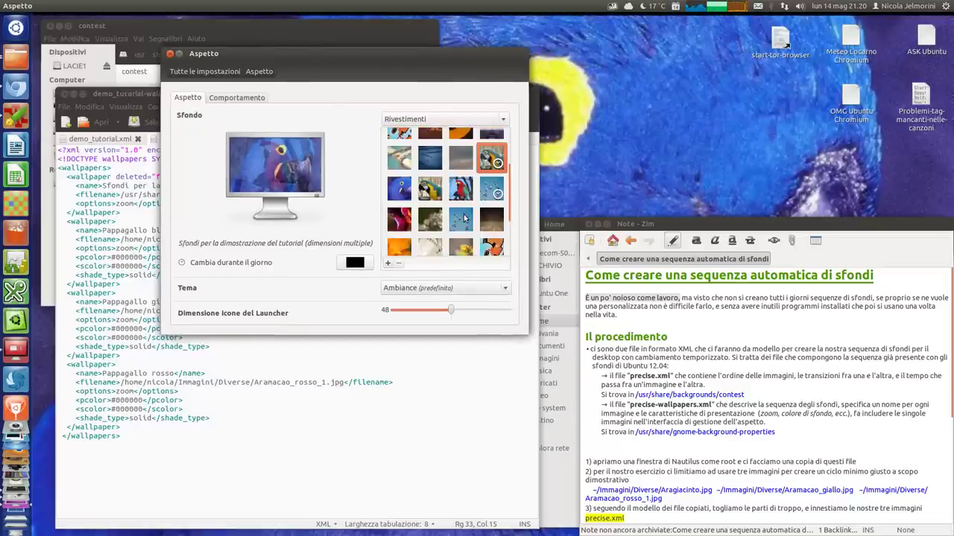
{"action": "scroll", "coordinate": [463, 217], "scroll_direction": "up", "scroll_amount": 1}
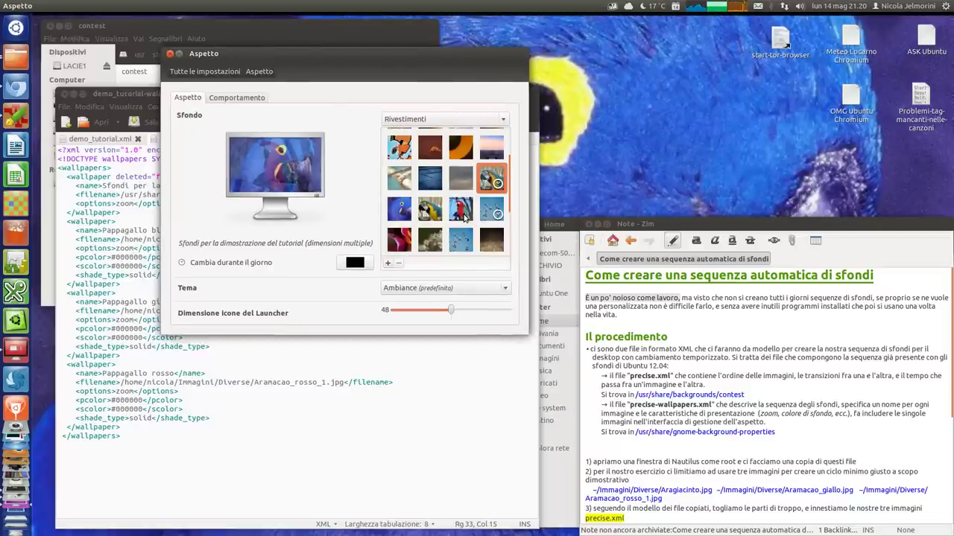
{"action": "left_click", "coordinate": [492, 210]}
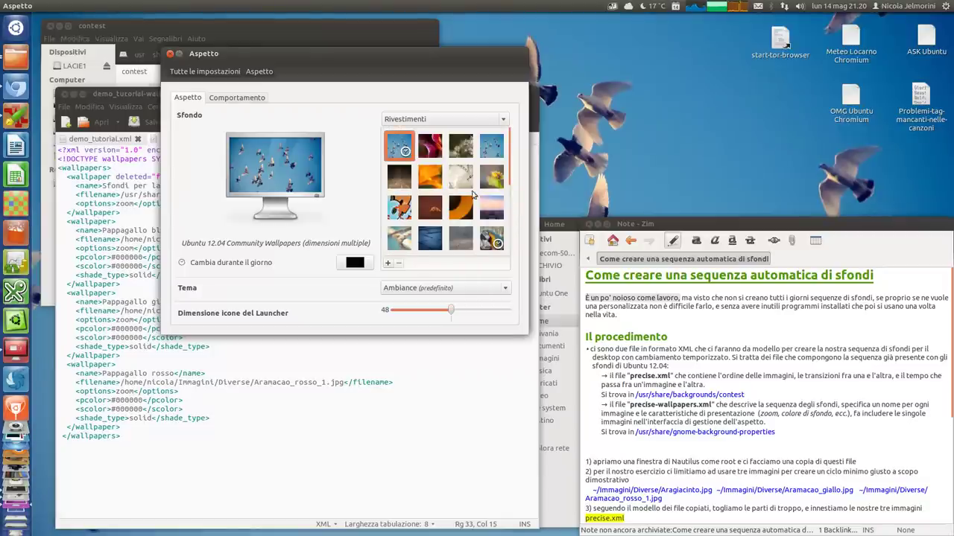
{"action": "scroll", "coordinate": [472, 194], "scroll_direction": "down", "scroll_amount": 3}
{"action": "left_click", "coordinate": [491, 179]}
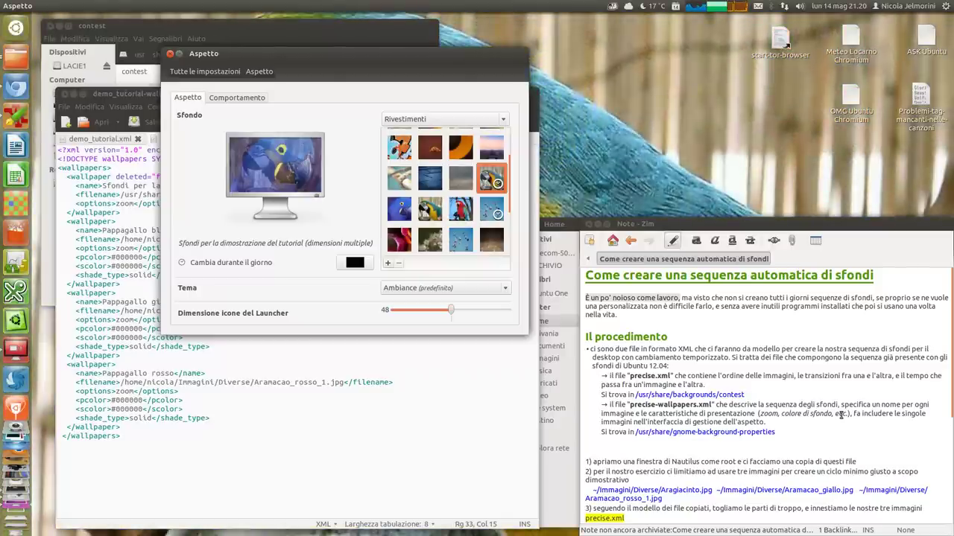
Step: Consult the "Nota finale" at the end of the Zim notes about the login screen background
{"action": "scroll", "coordinate": [841, 415], "scroll_direction": "down", "scroll_amount": 5}
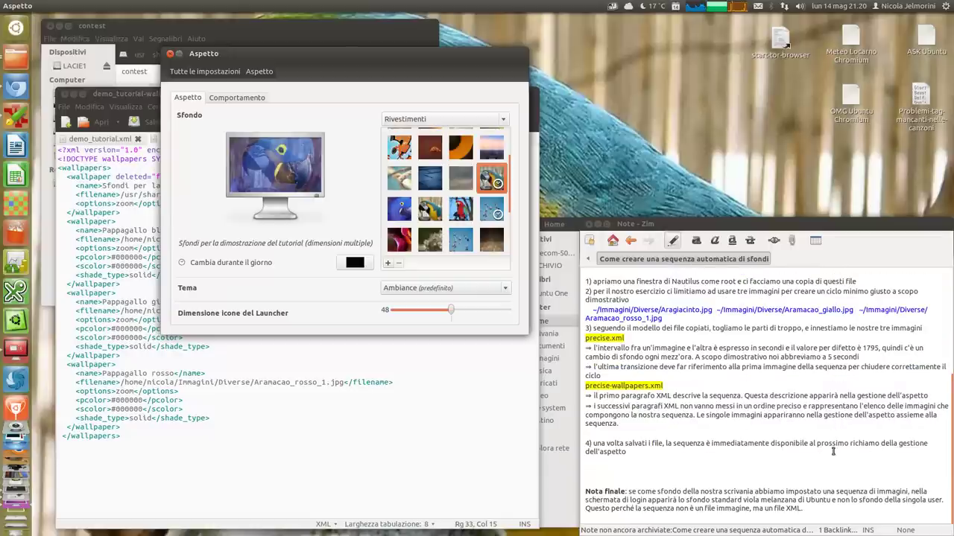